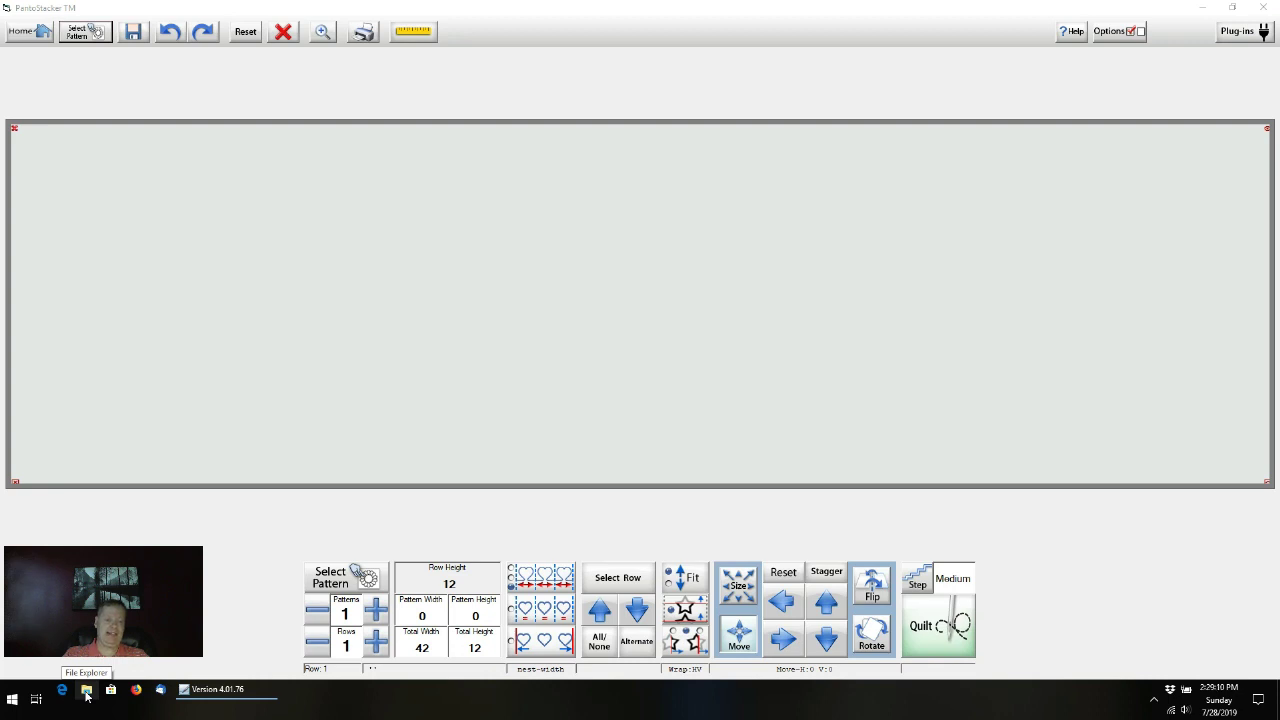
- Open the Urban Elementz folder on USB Drive (E:) in File Explorer
click(86, 692)
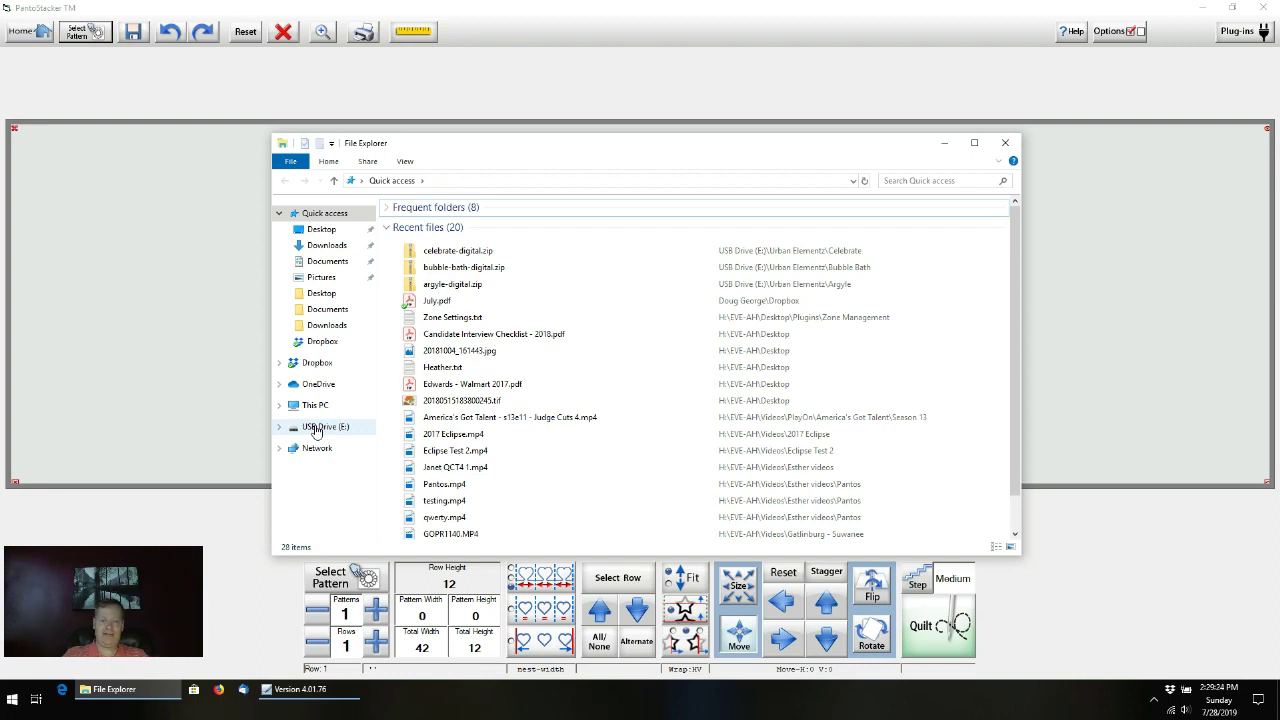
click(316, 430)
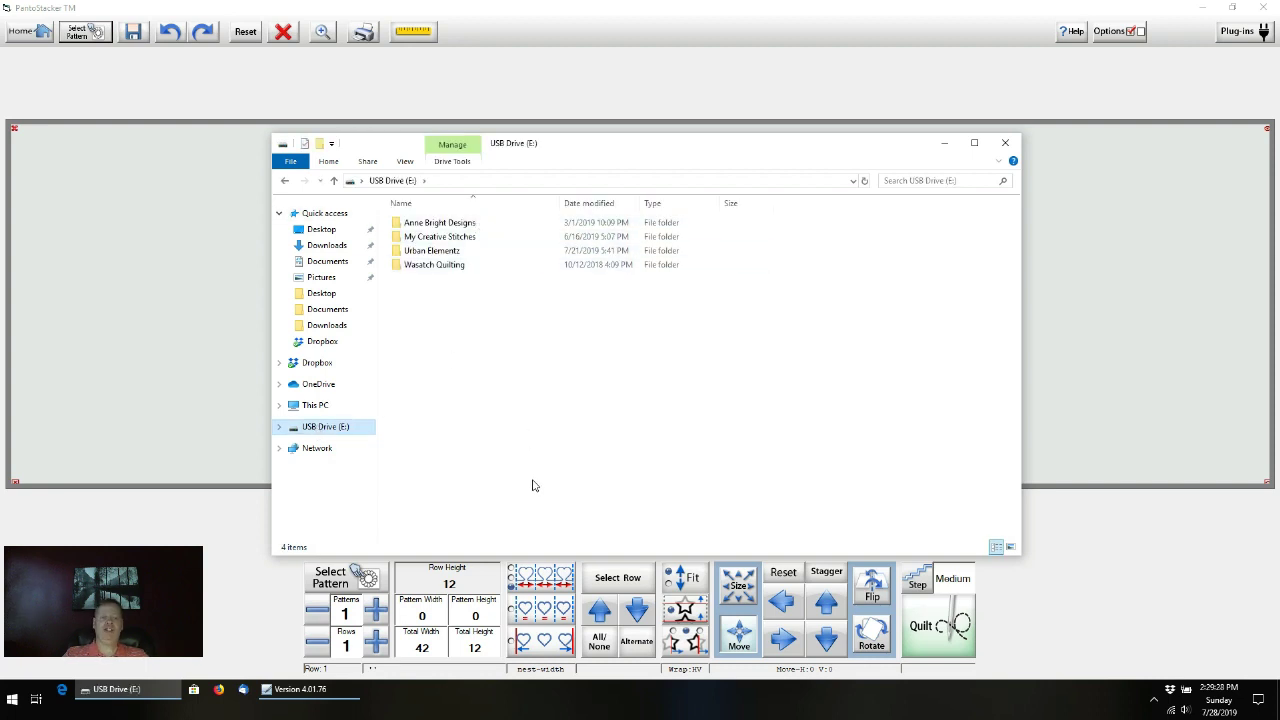
click(445, 251)
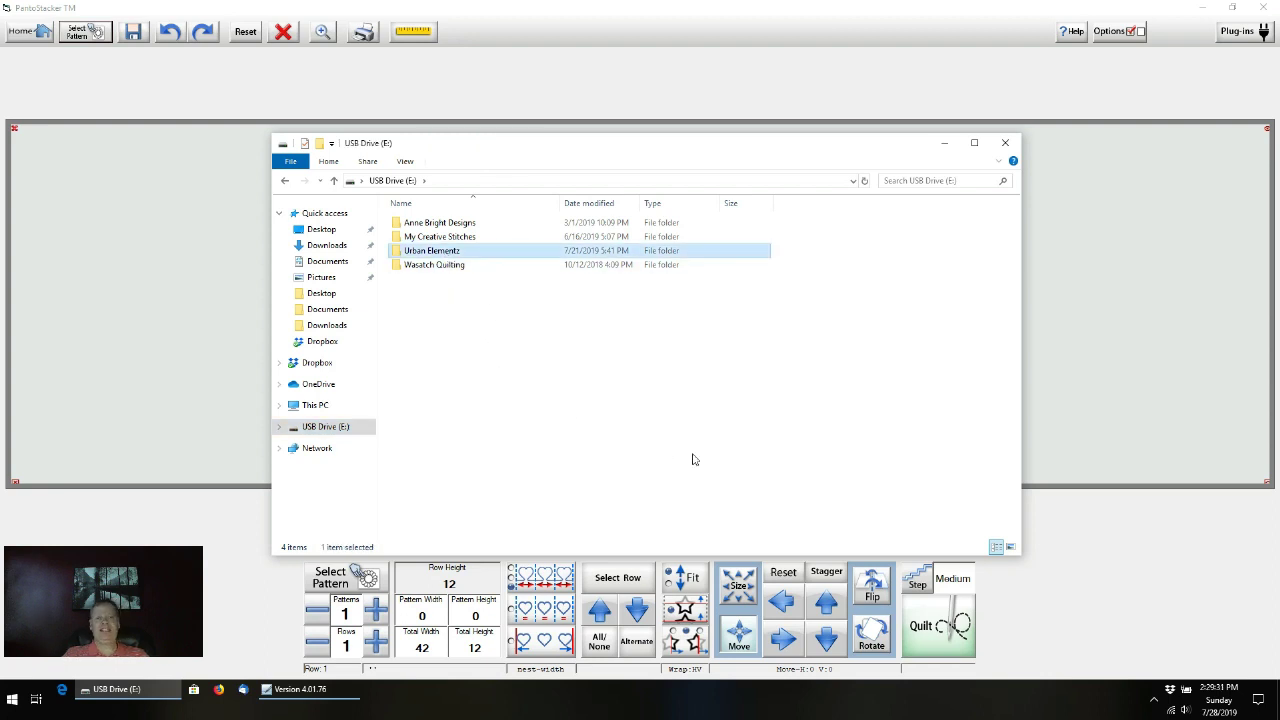
double_click(431, 251)
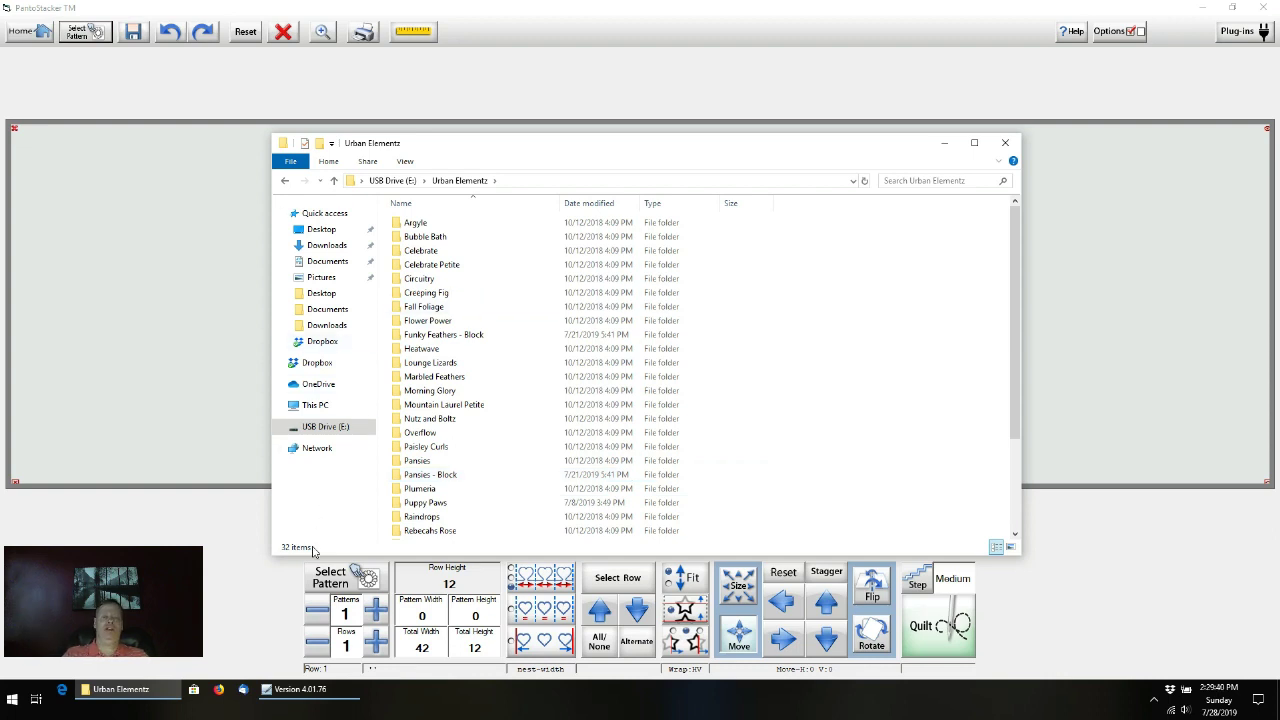
- Look inside the Argyle and Bubble Bath pattern folders, then minimize File Explorer
double_click(430, 223)
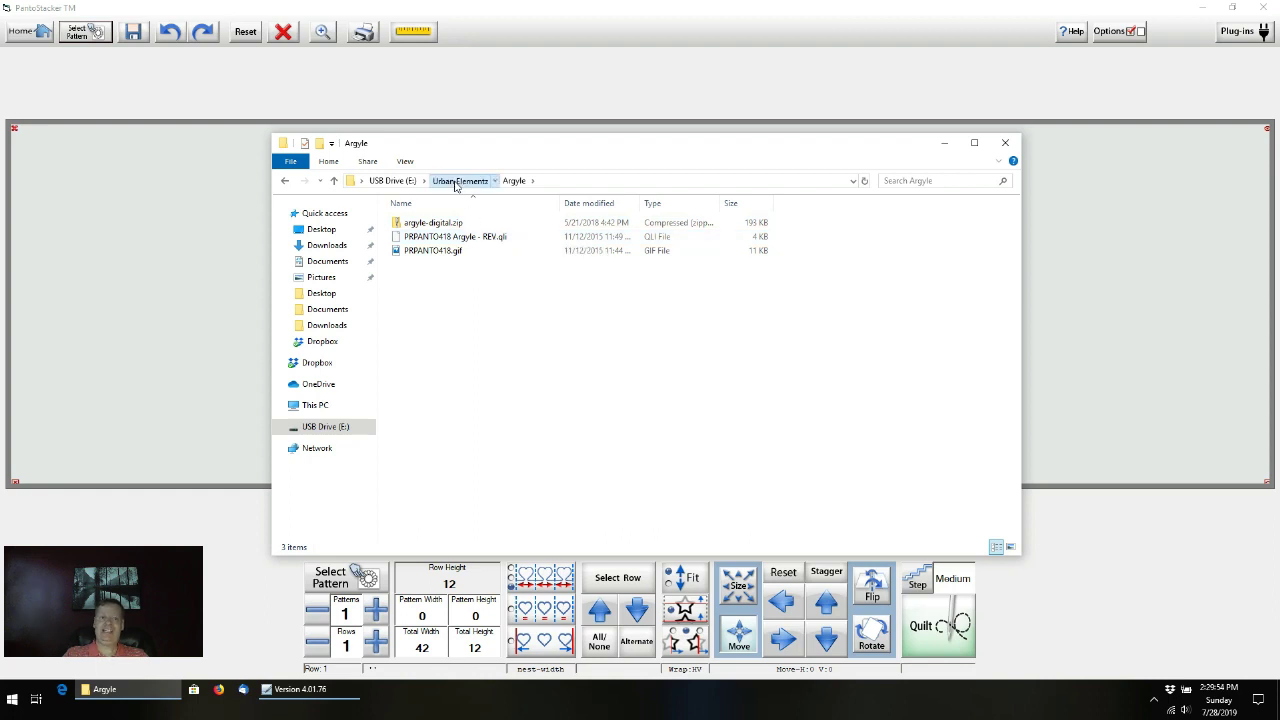
click(457, 181)
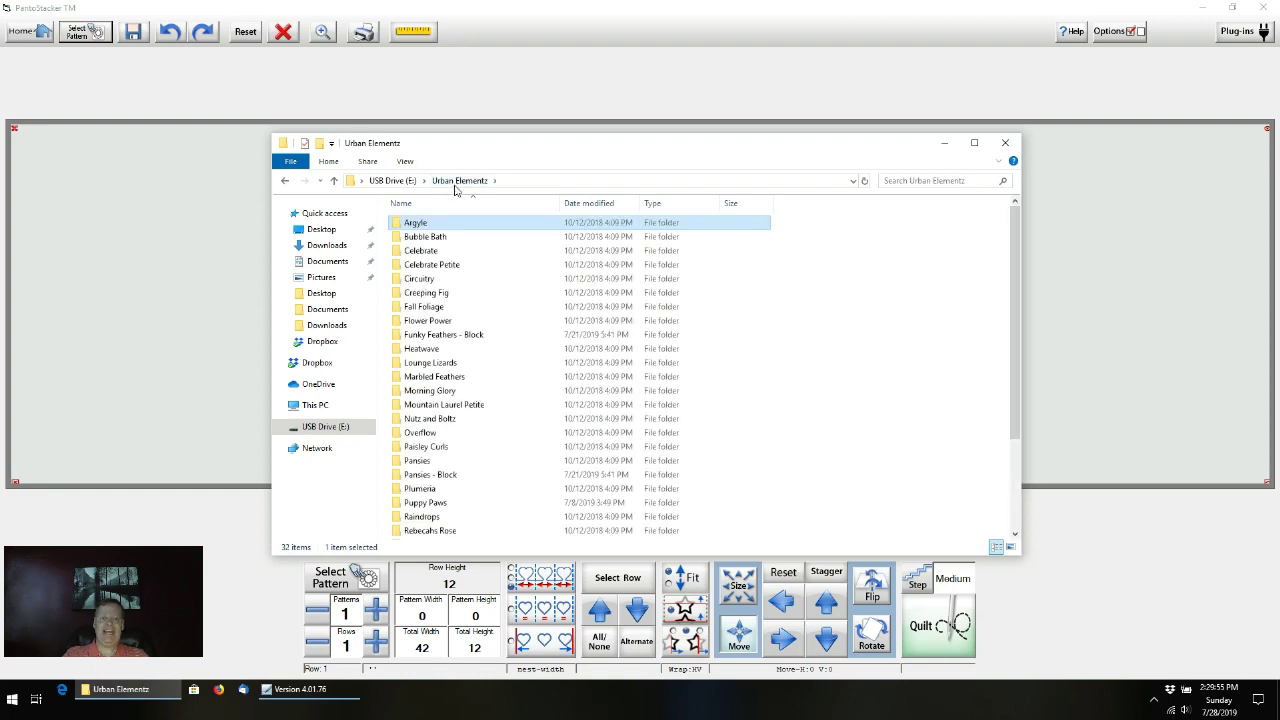
double_click(449, 240)
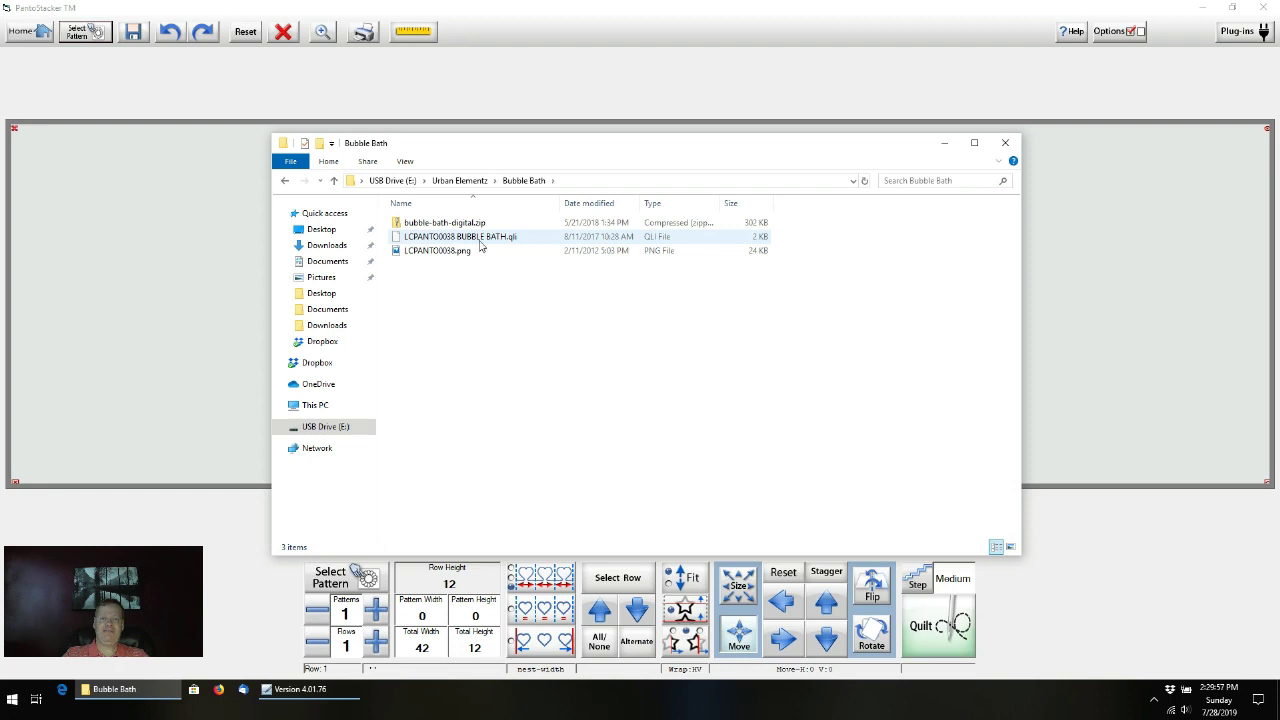
click(457, 181)
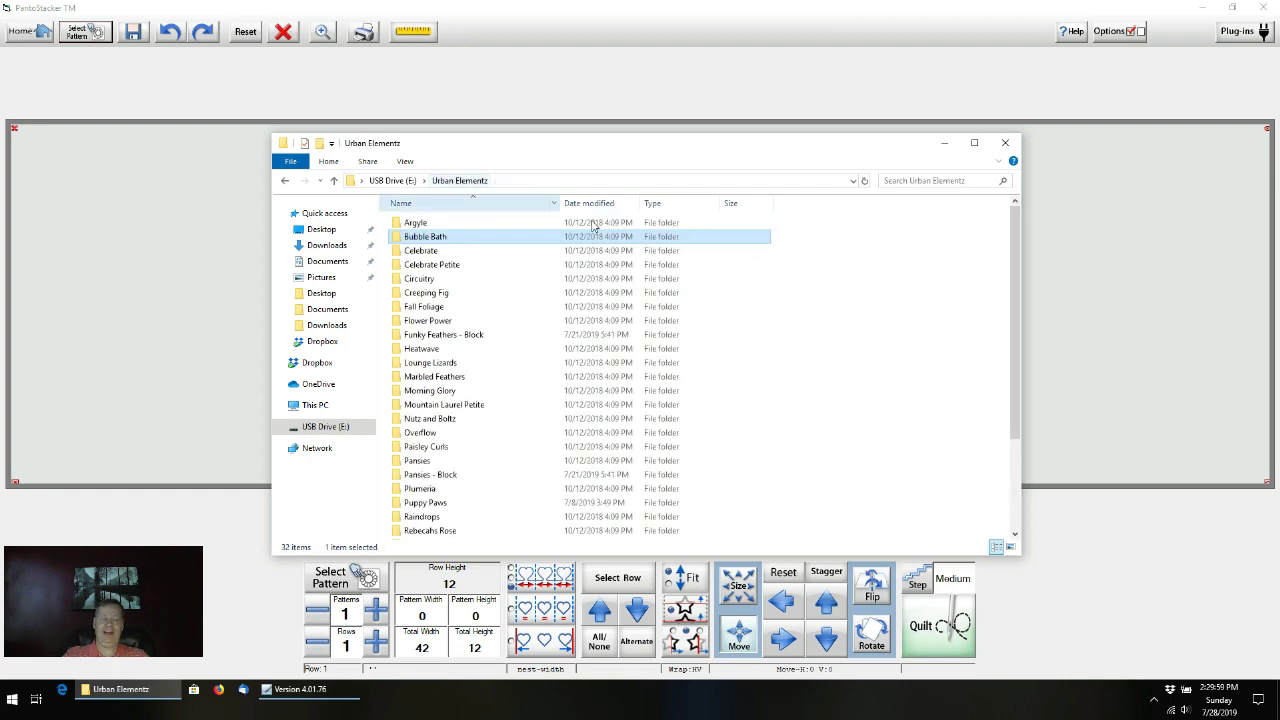
click(945, 143)
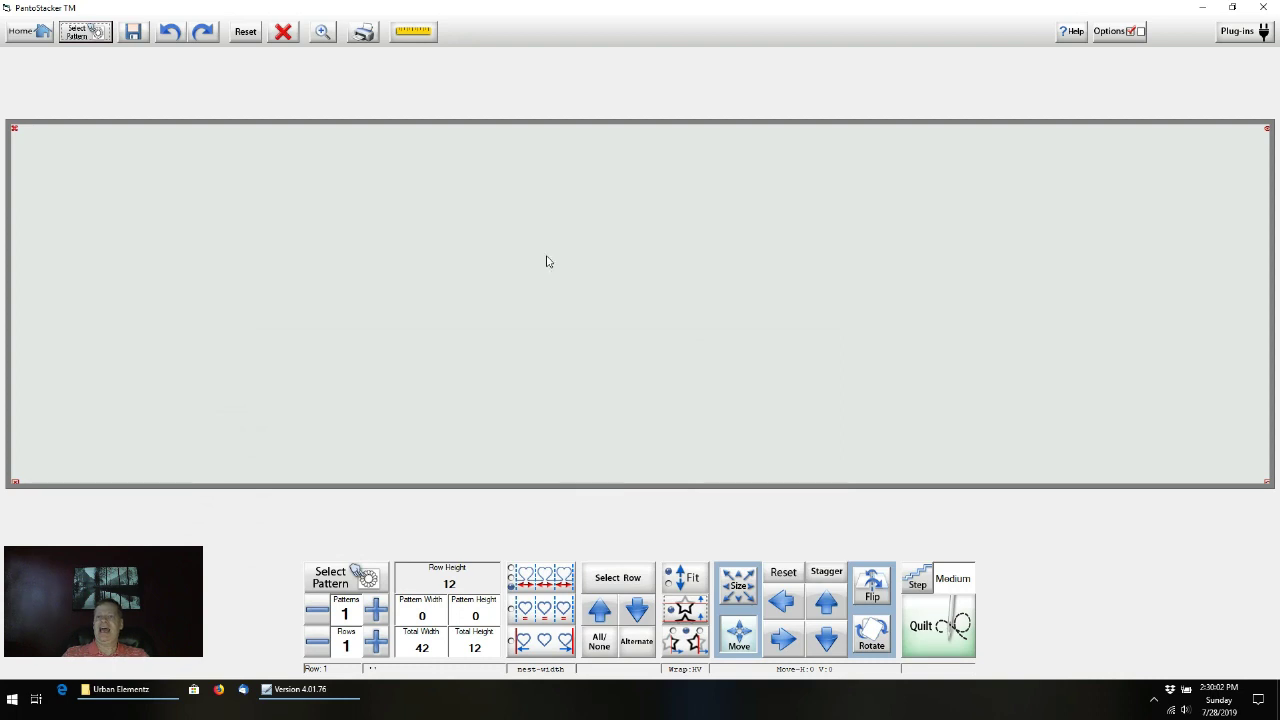
- Start the Batch Import plug-in and browse to E:\Urban Elementz\Argyle
click(1240, 32)
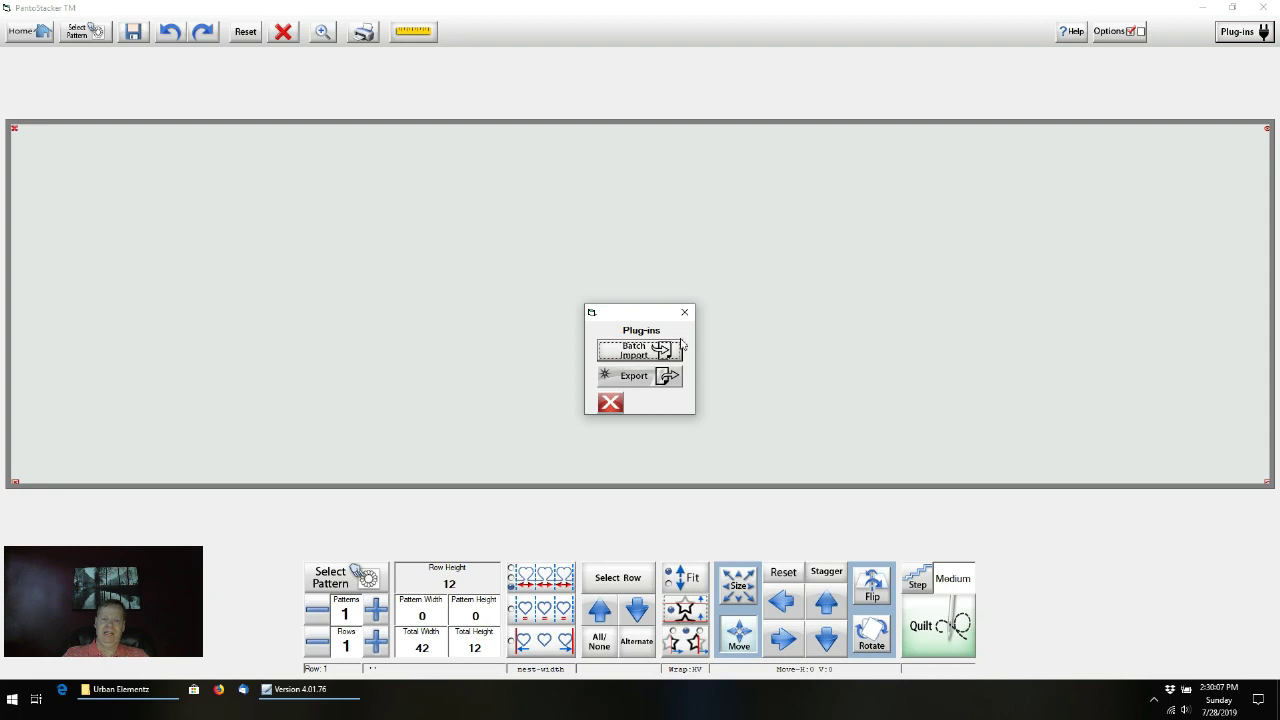
click(630, 358)
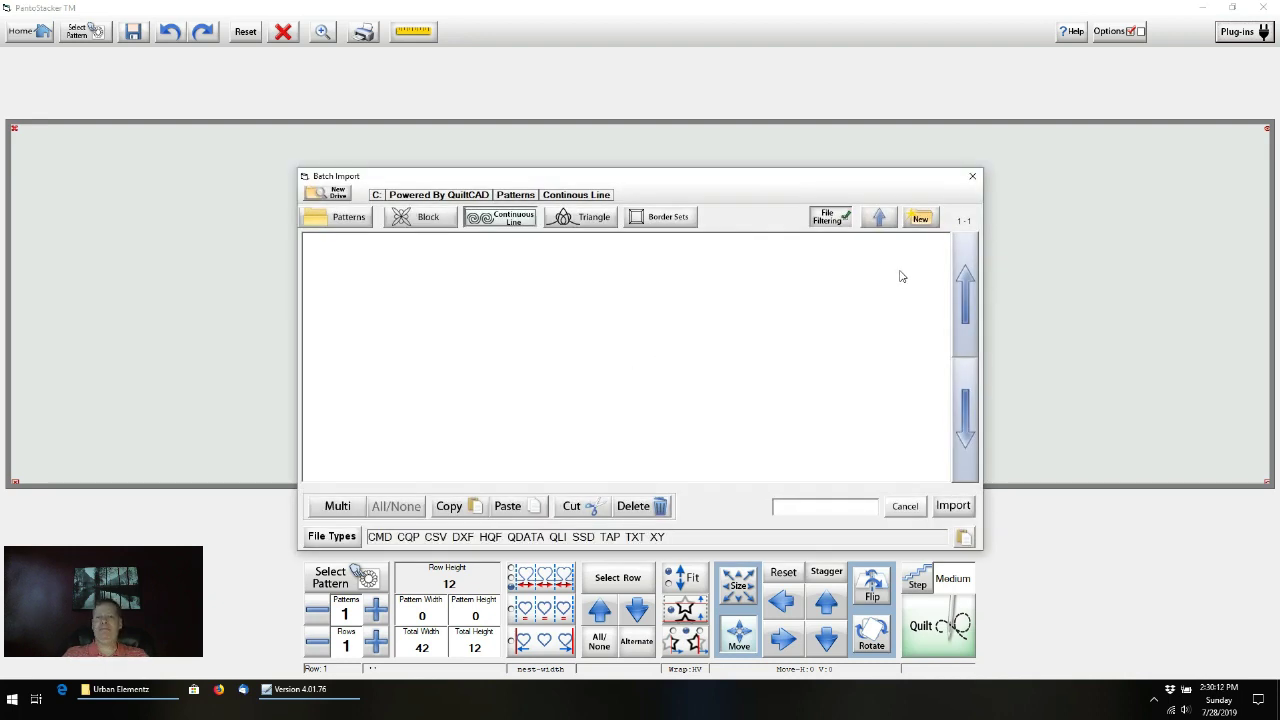
click(340, 196)
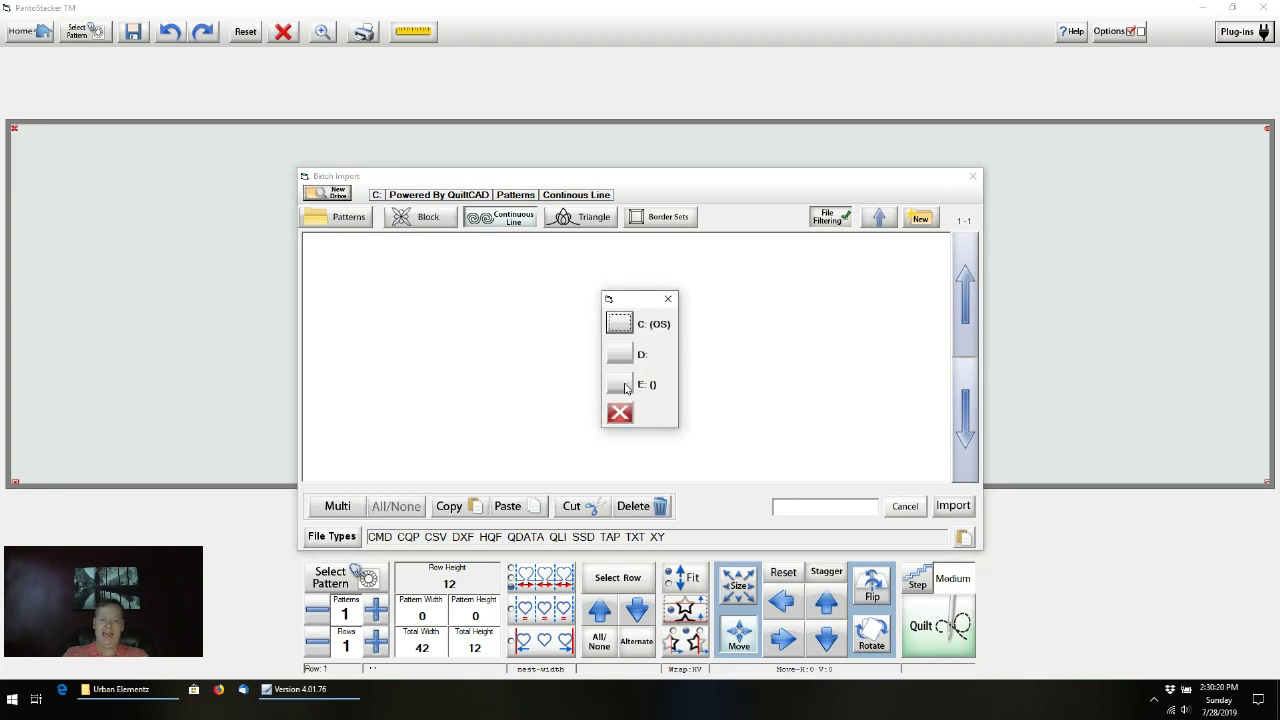
click(620, 385)
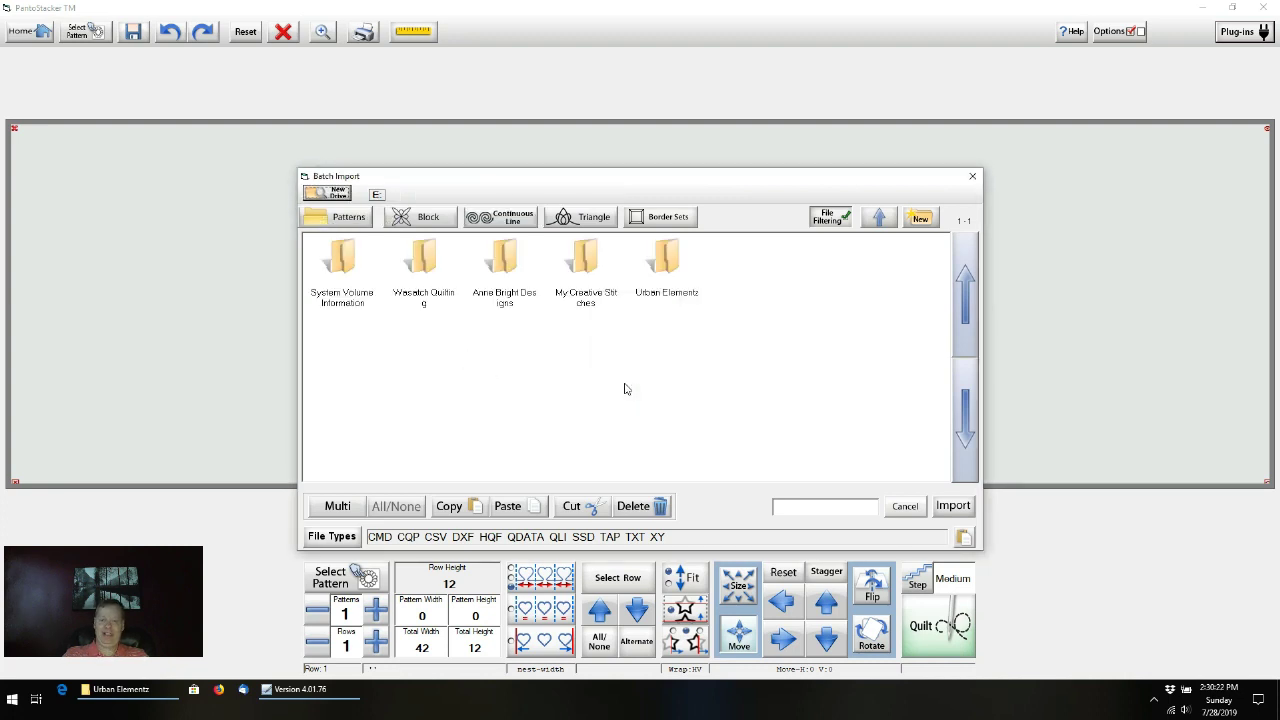
double_click(666, 262)
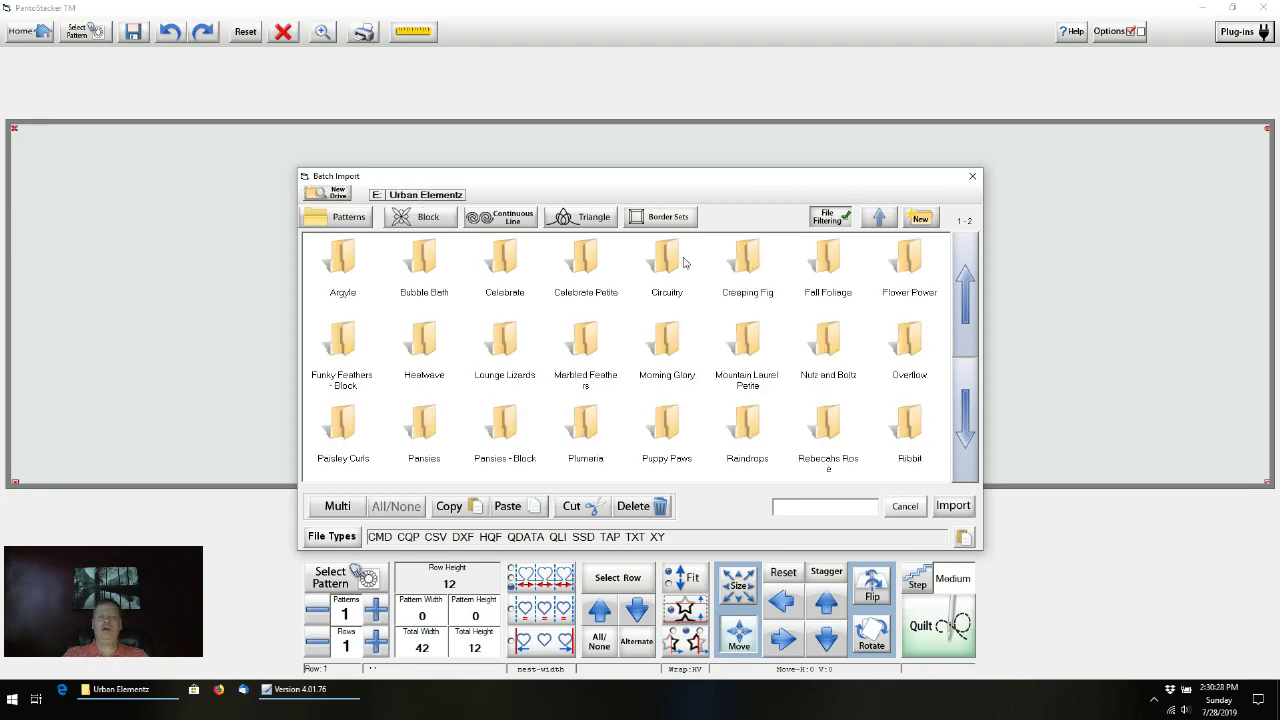
double_click(341, 262)
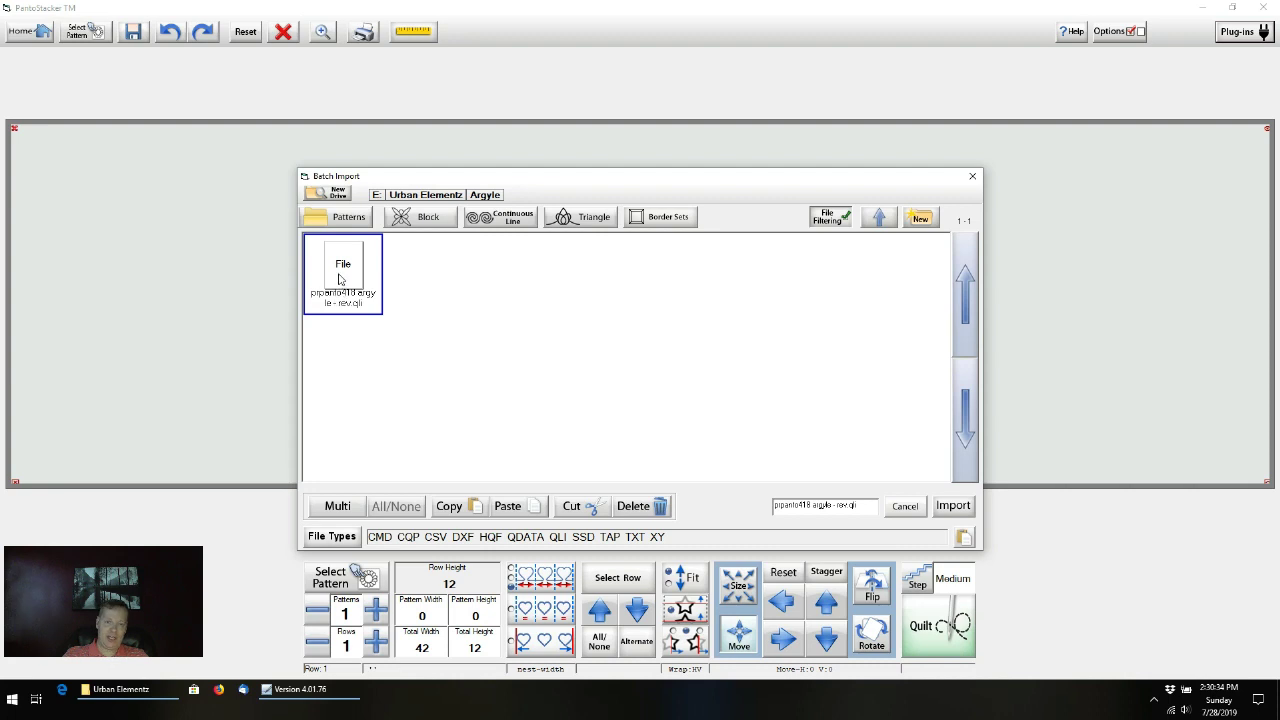
- Import prpanto418 argyle - rev.qli, then choose to import more from Urban Elementz
click(961, 510)
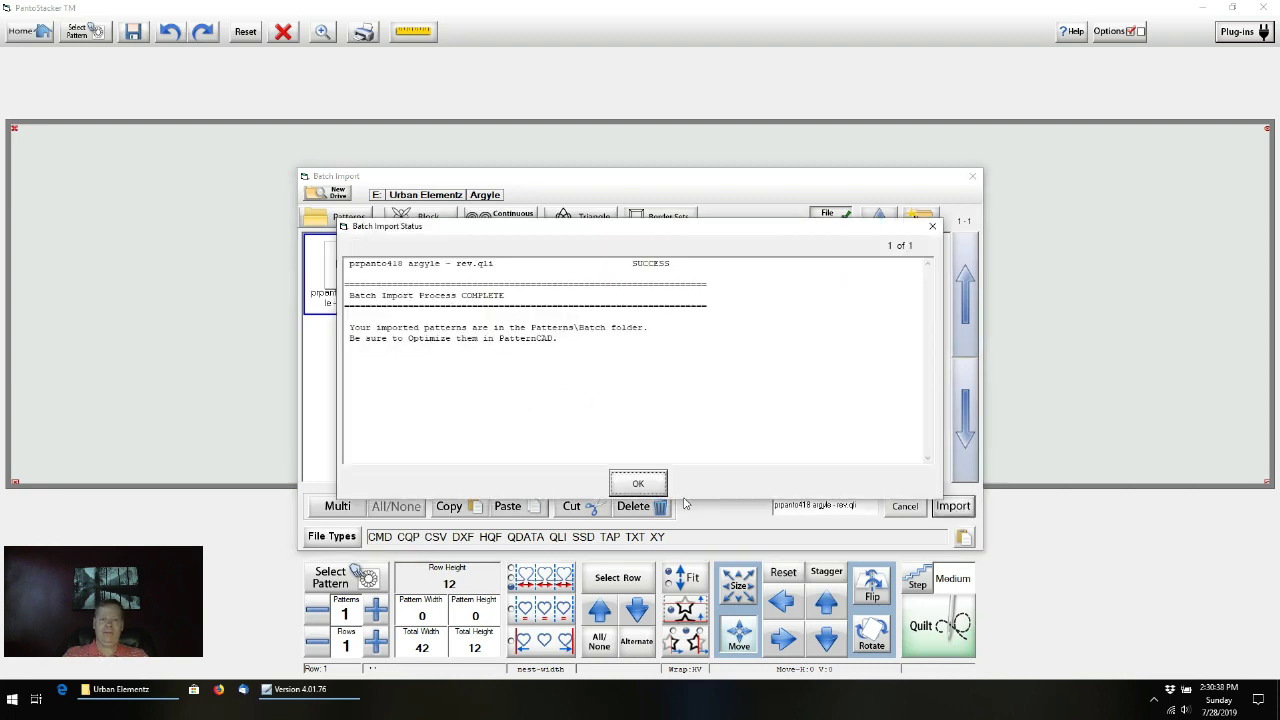
click(641, 487)
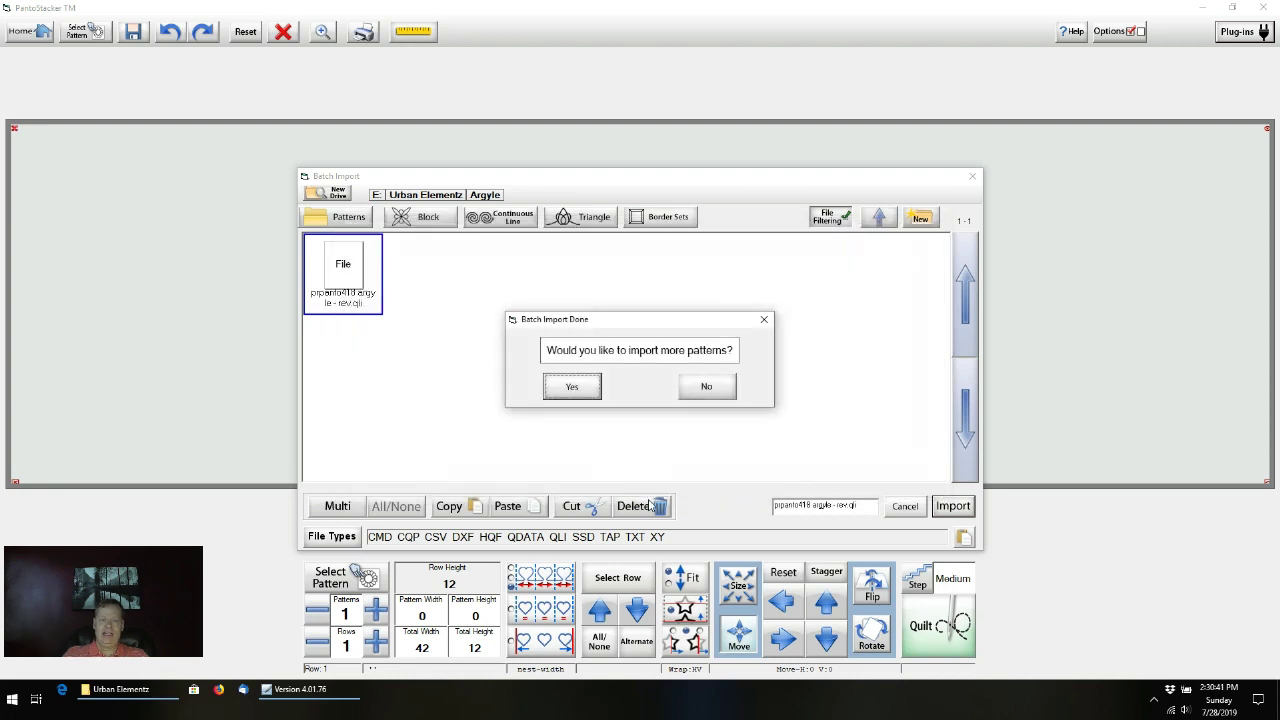
click(574, 386)
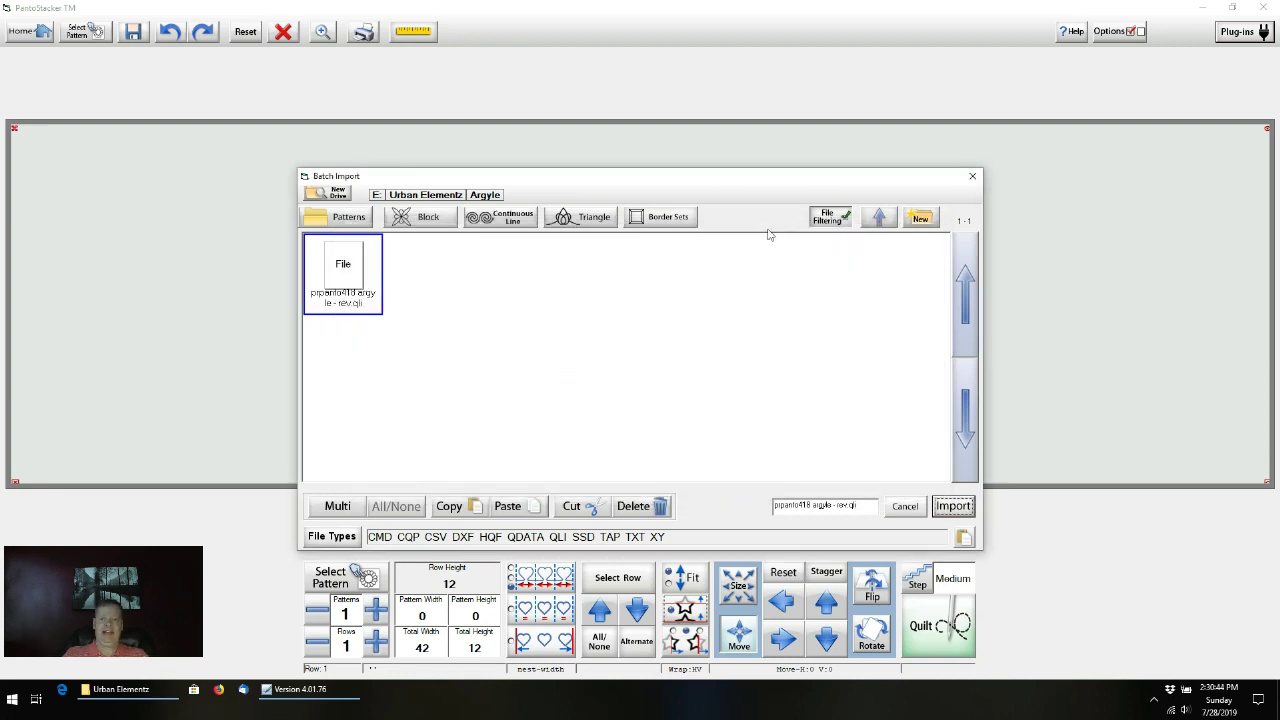
click(879, 218)
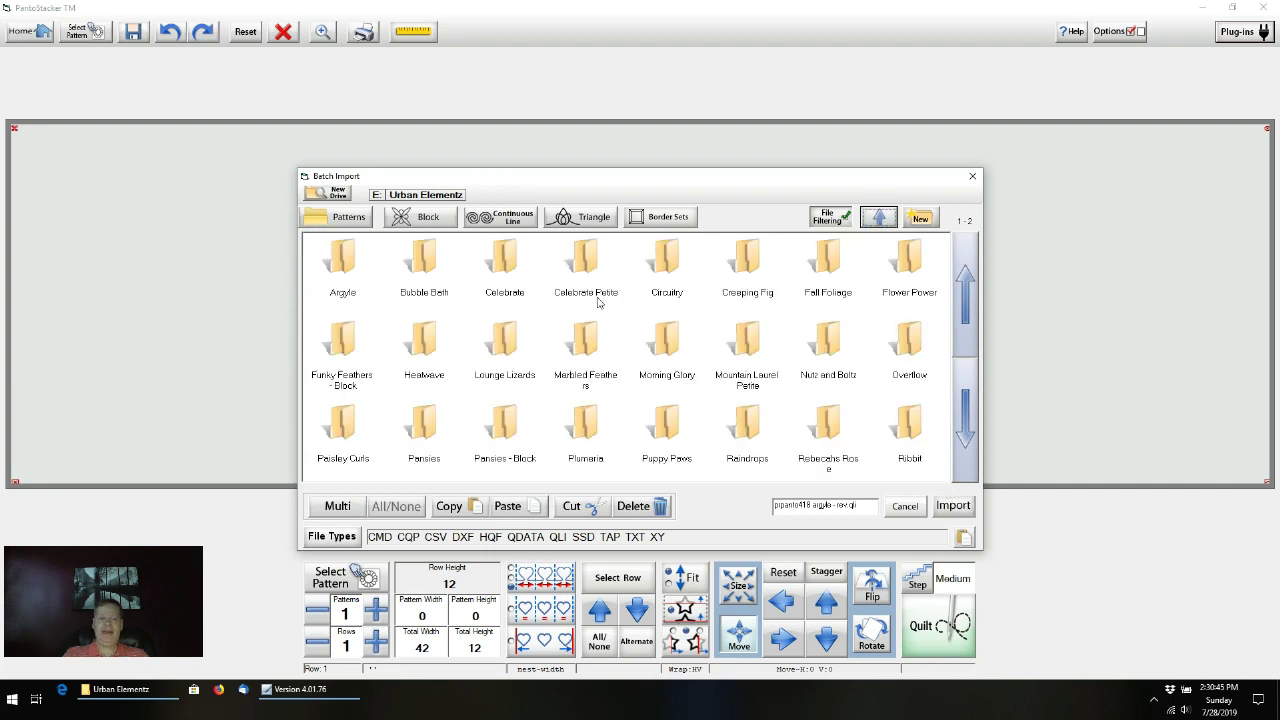
- Import the Bubble Bath .qli pattern, confirm the report, then close the Batch Import window
double_click(418, 275)
click(345, 290)
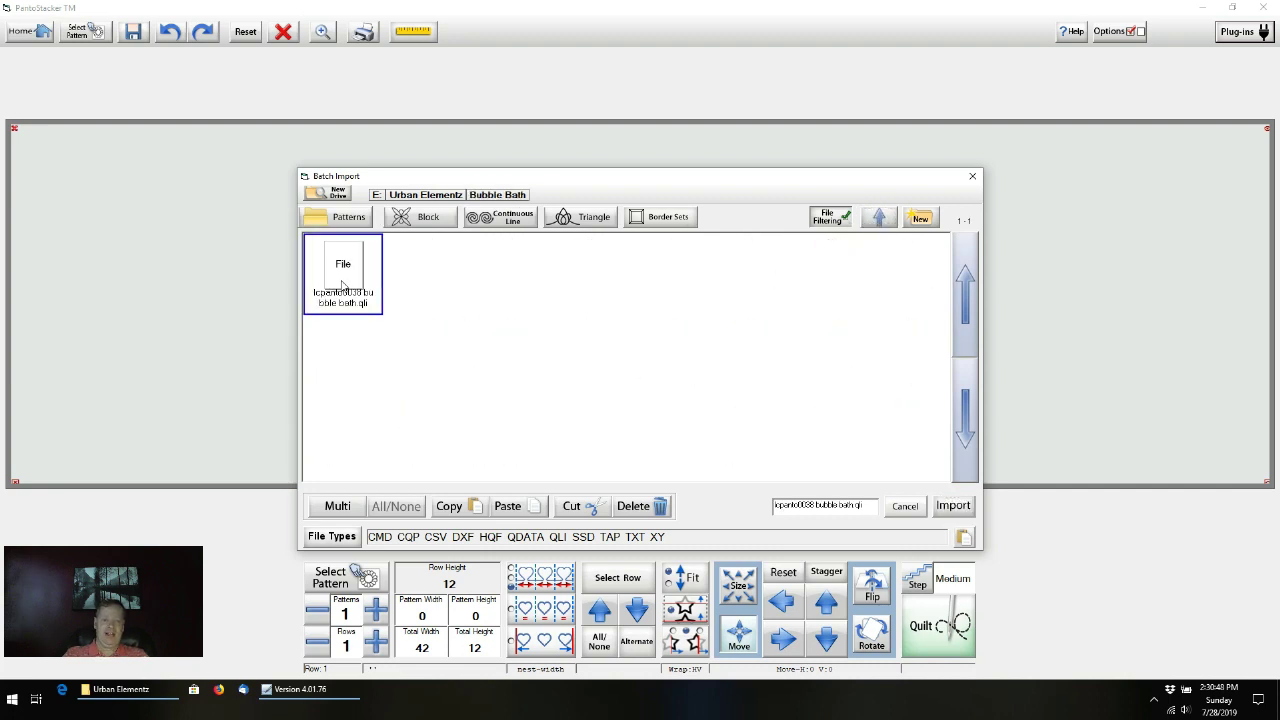
click(953, 507)
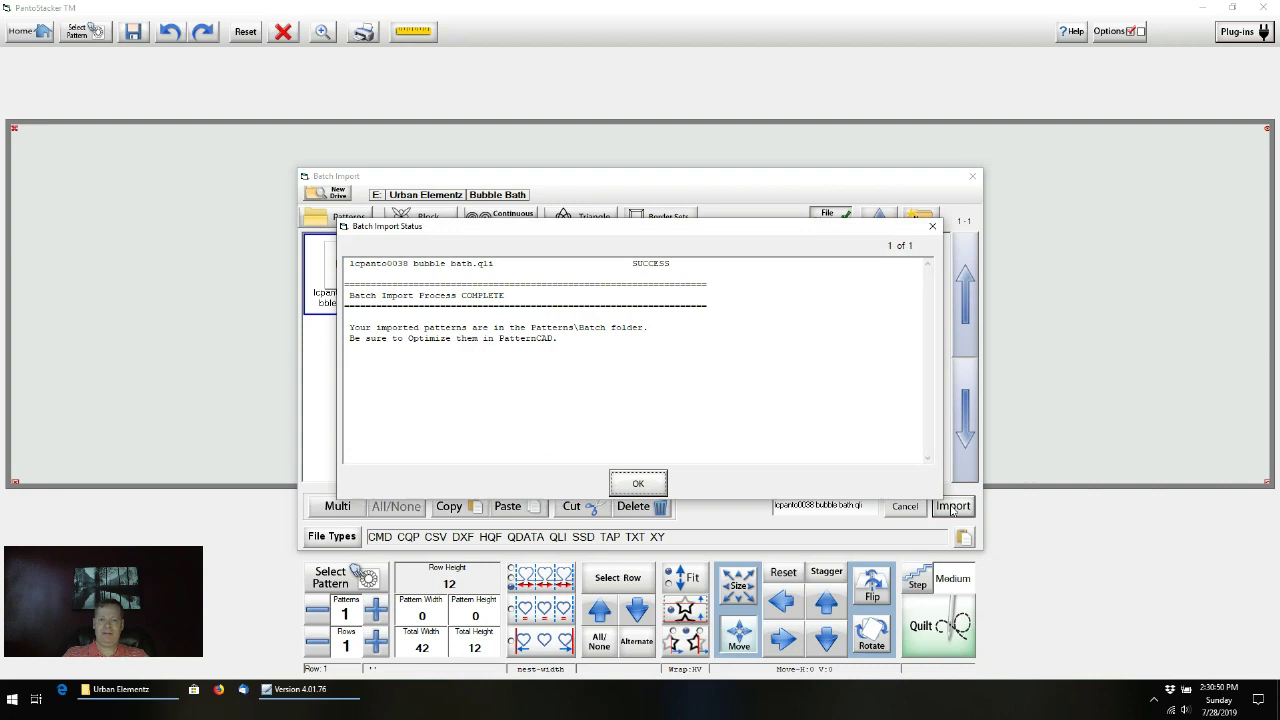
click(639, 487)
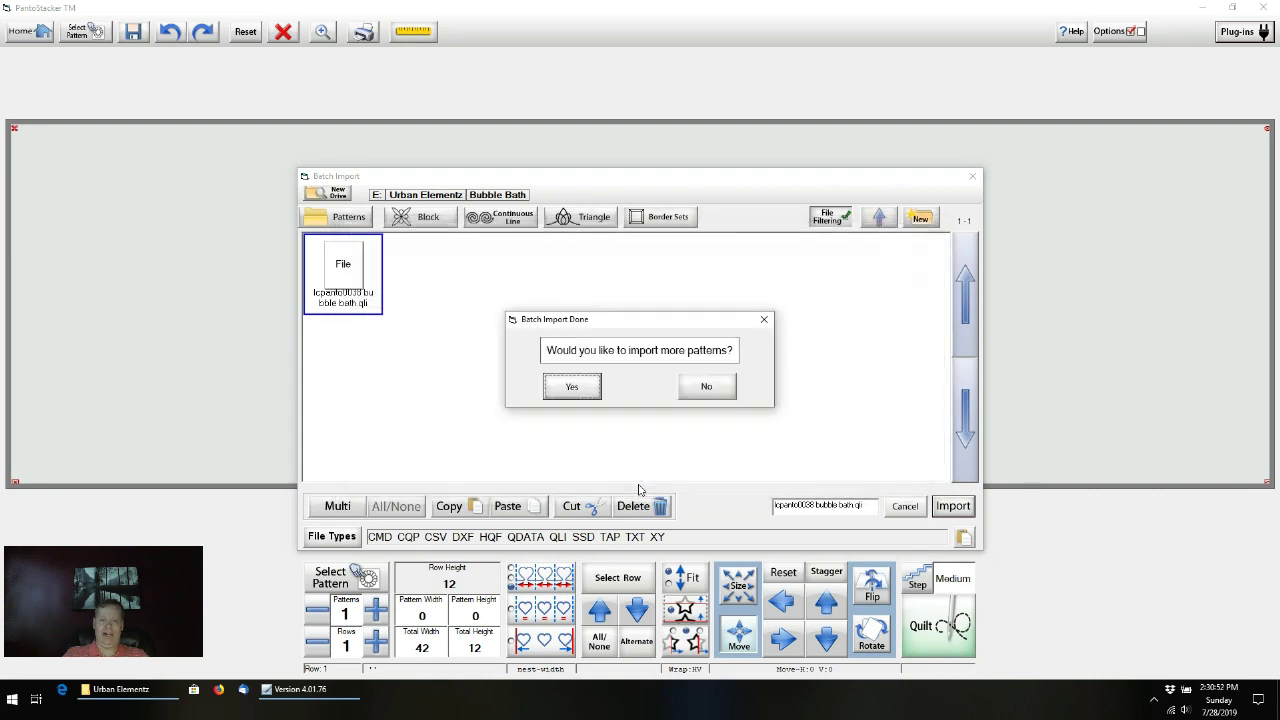
click(572, 386)
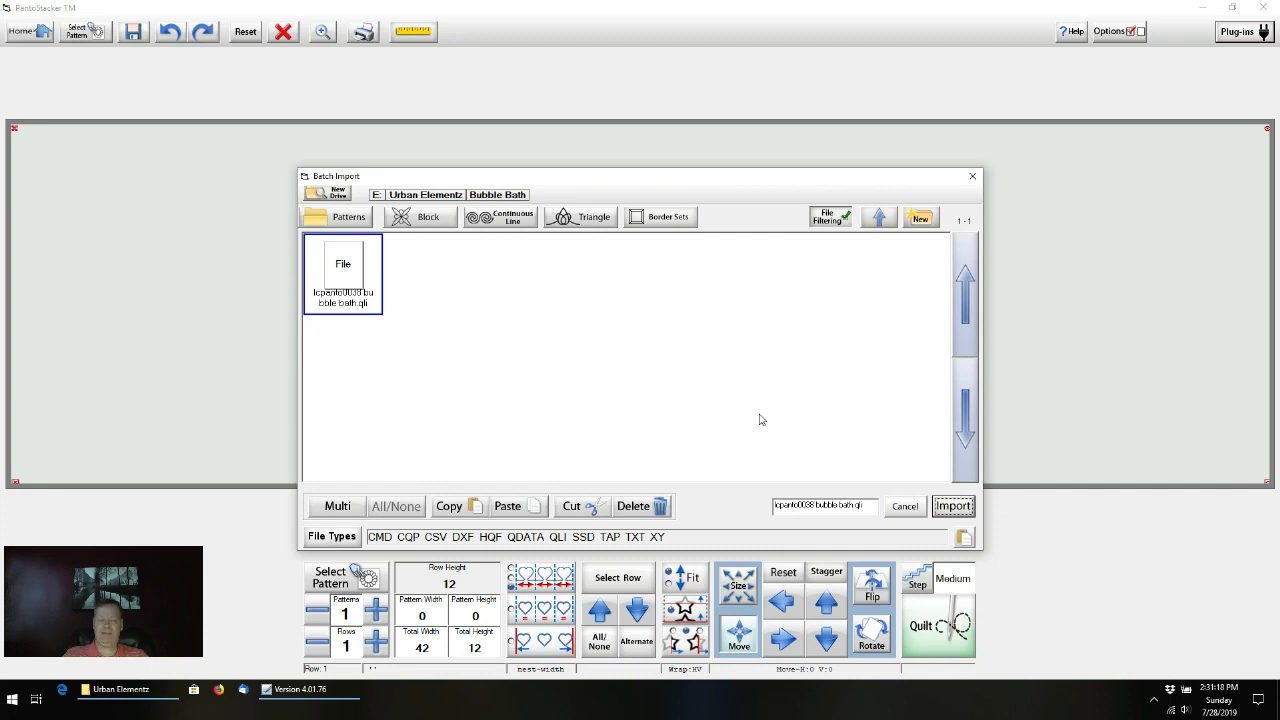
click(971, 176)
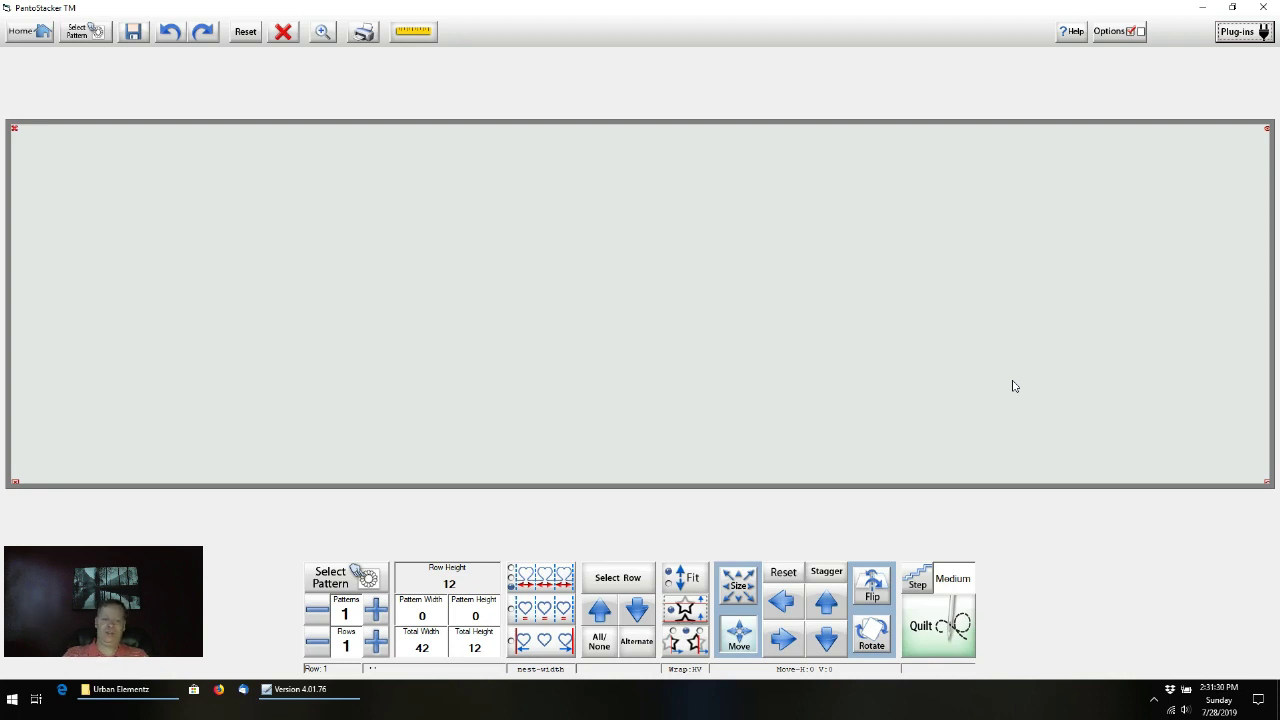
- Close PantoStacker and exit the Quilter's Creative Touch 4 launcher
click(1265, 8)
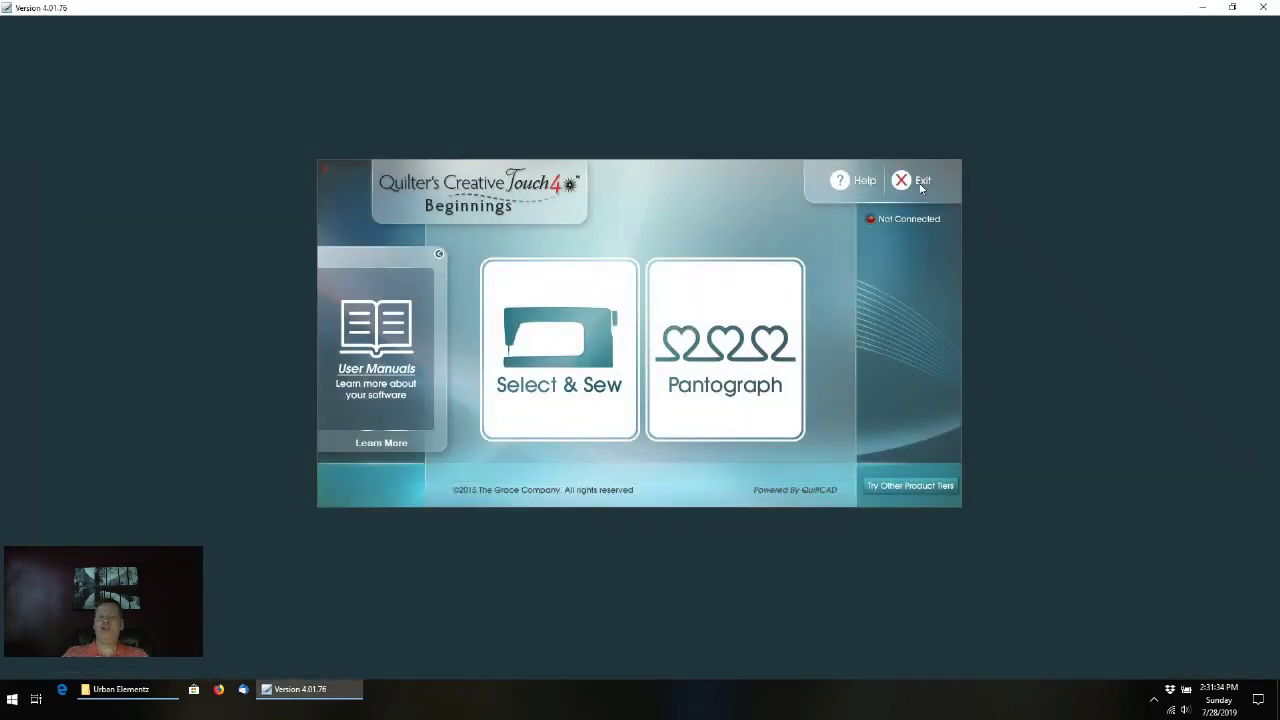
click(921, 183)
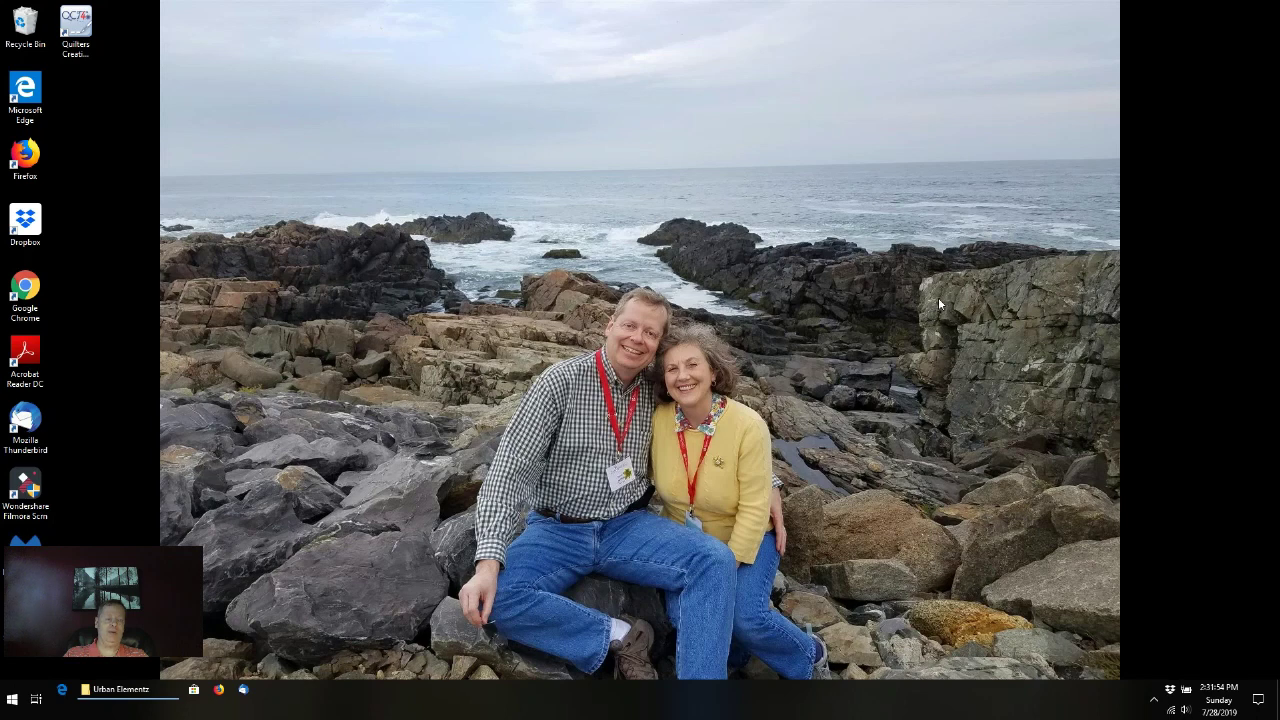
mouse_move(128, 694)
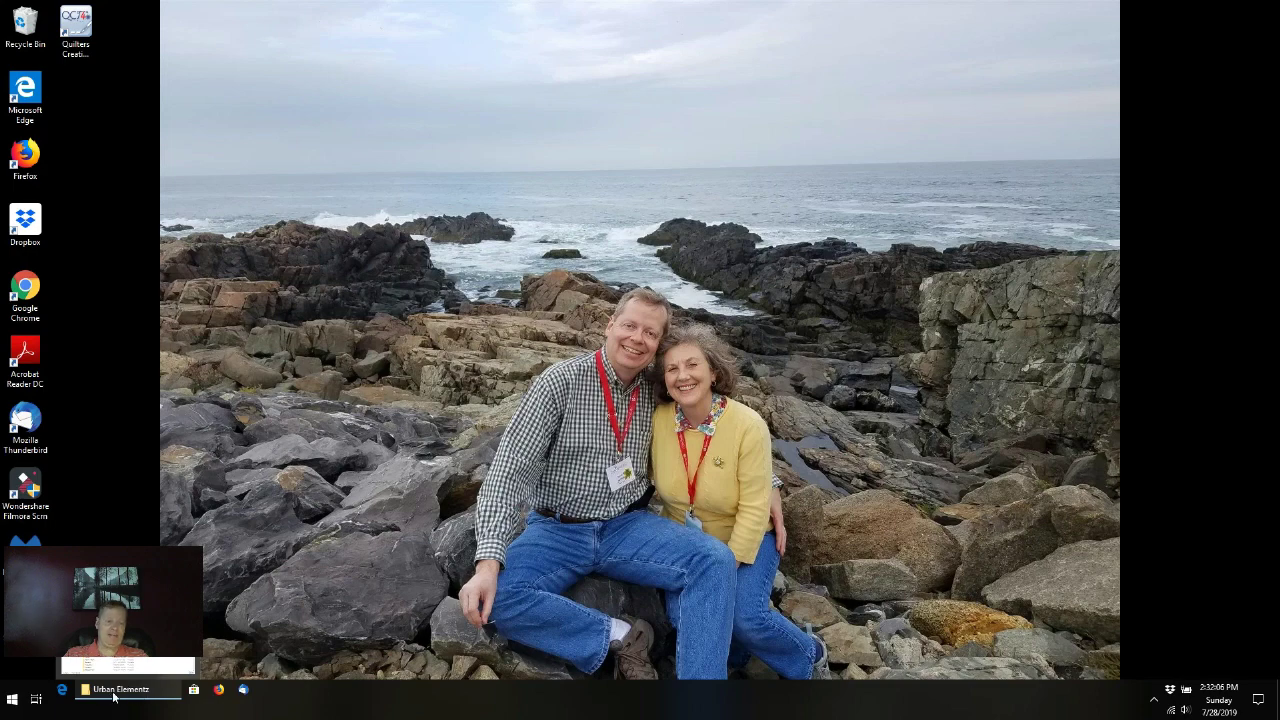
- Restore File Explorer and open My Creative Stitches at the USB drive's top level
click(114, 697)
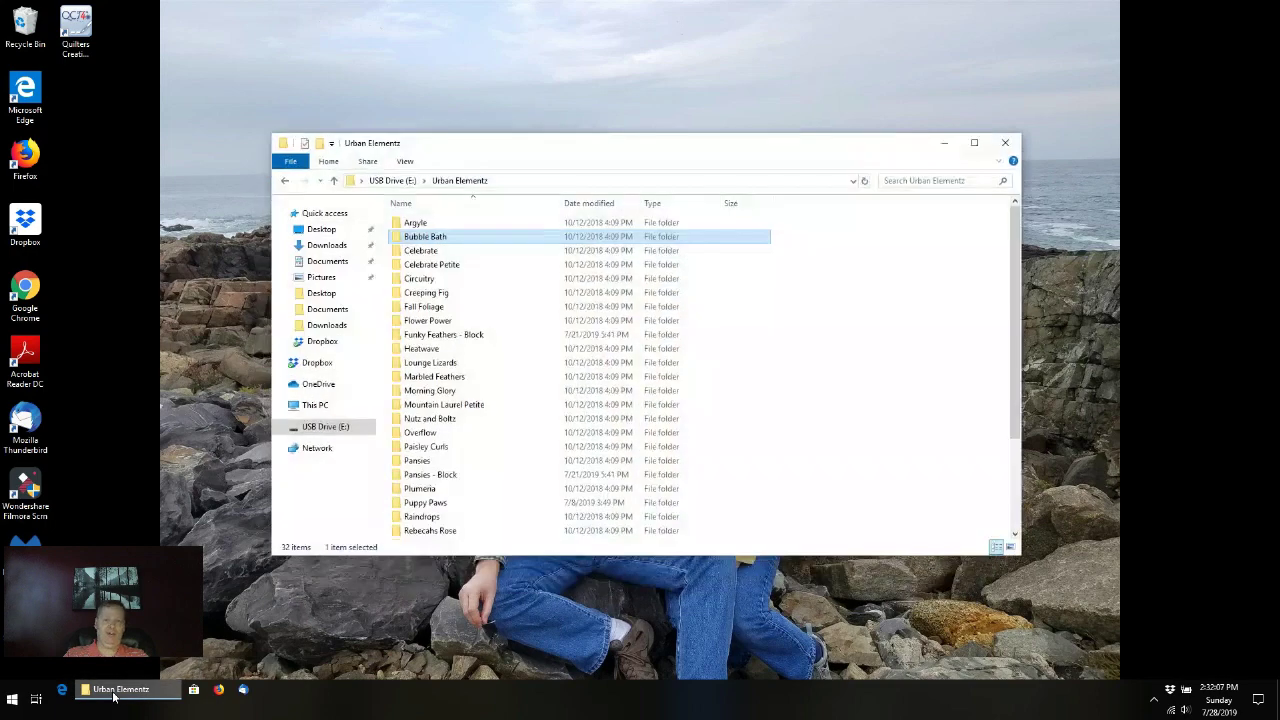
click(394, 181)
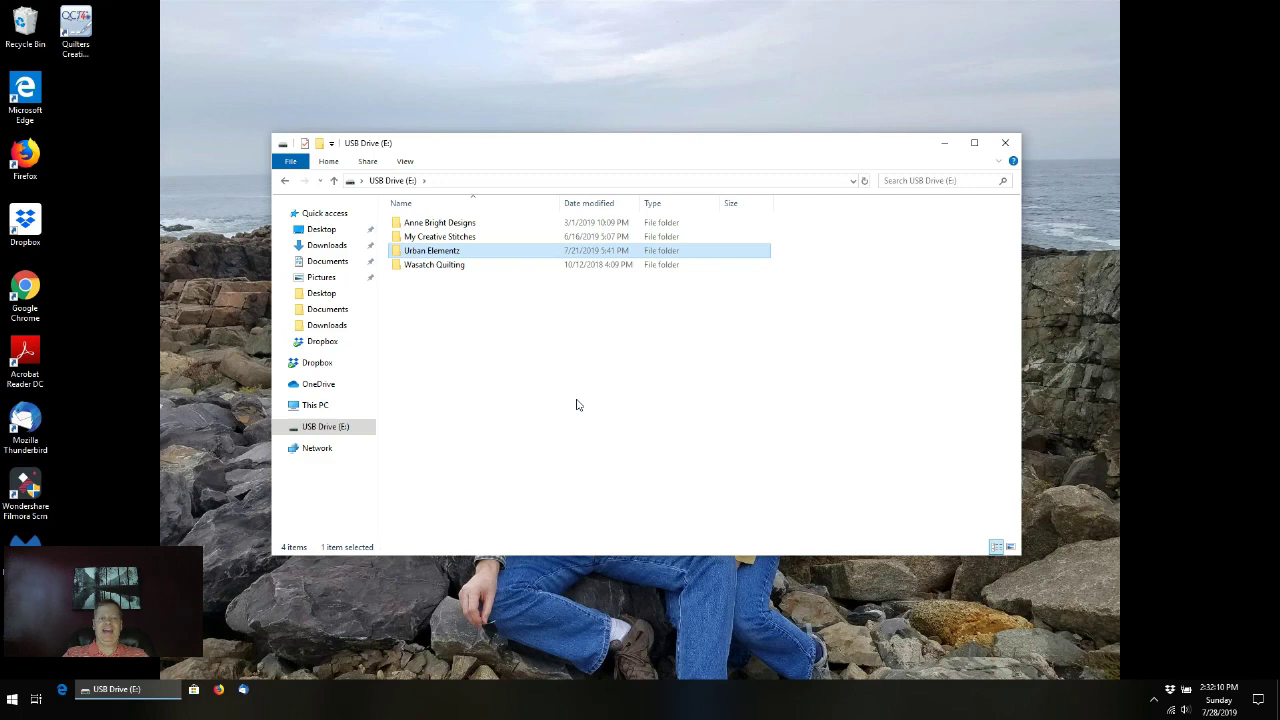
click(465, 240)
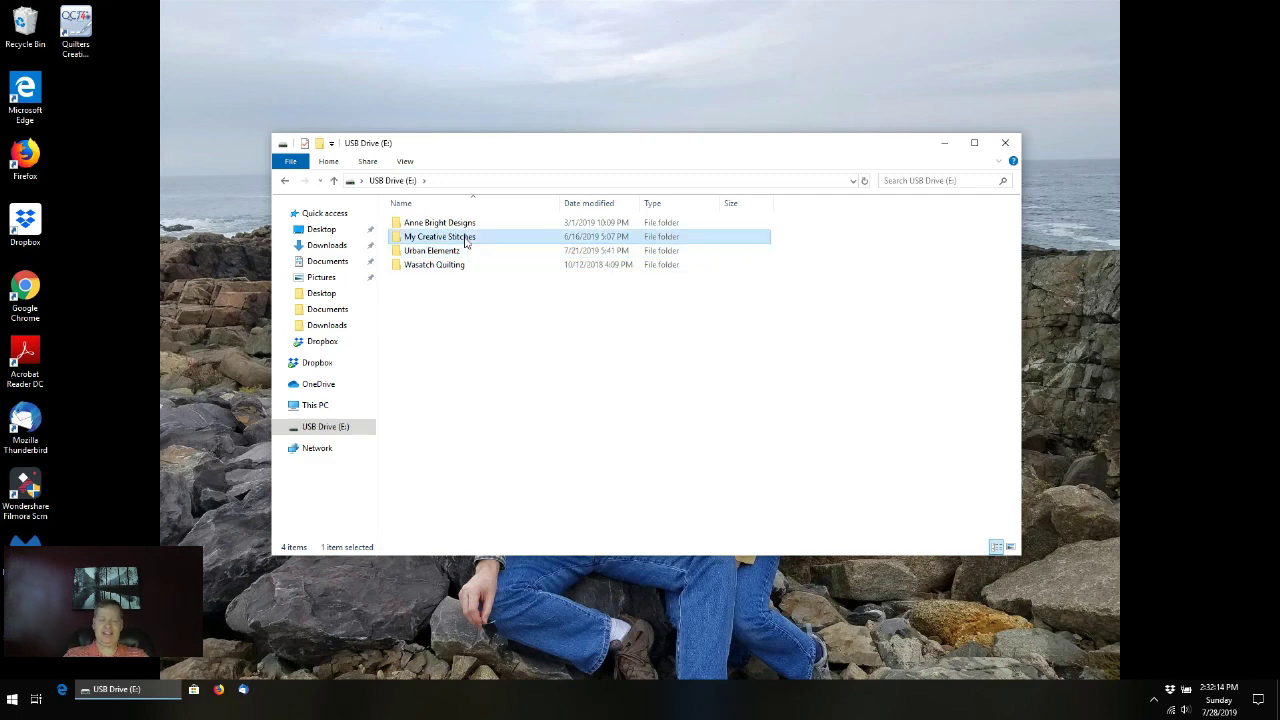
double_click(465, 240)
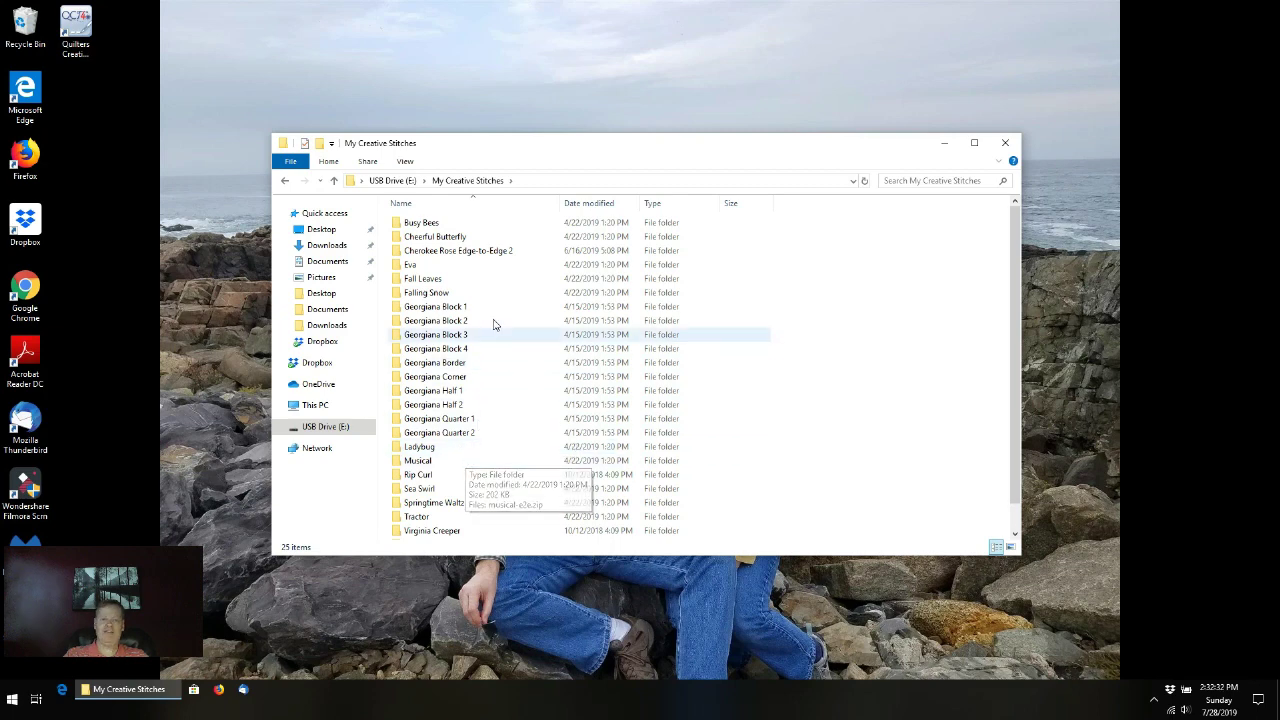
- Check the Busy Bees, Falling Snow and Georgiana Corner folders for their zip files
double_click(440, 226)
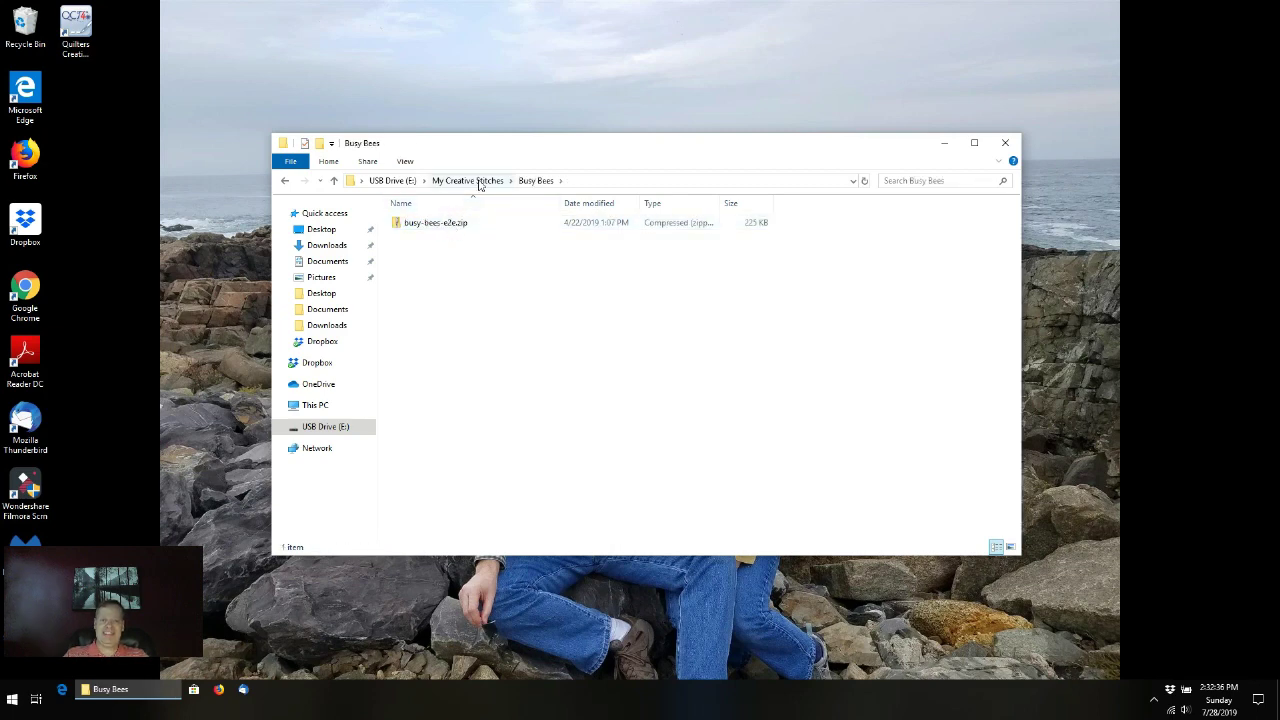
click(478, 183)
double_click(432, 292)
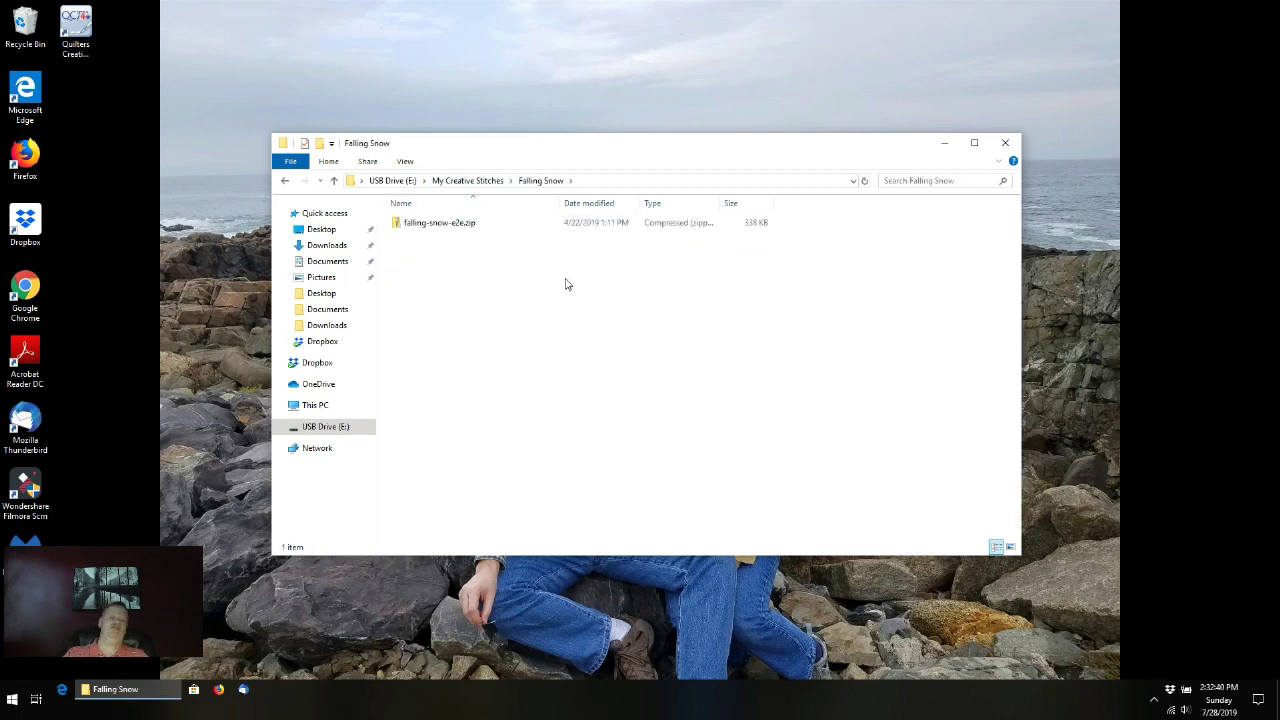
click(484, 183)
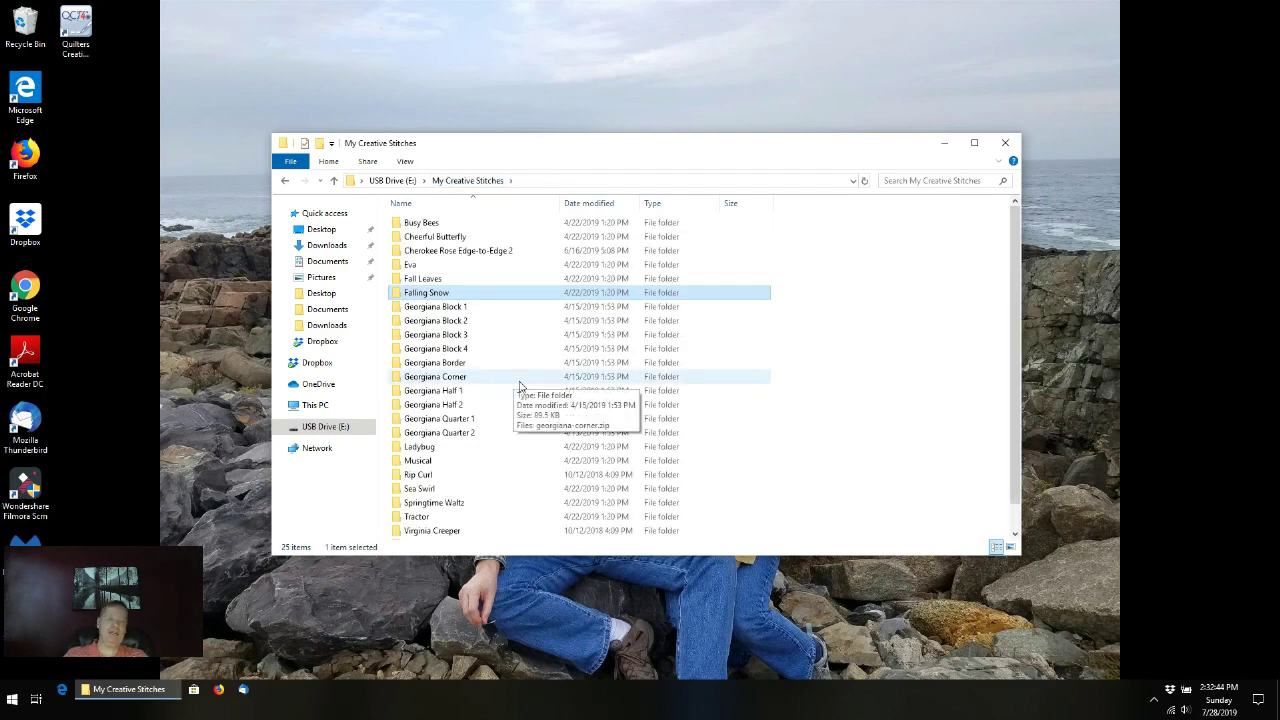
double_click(519, 381)
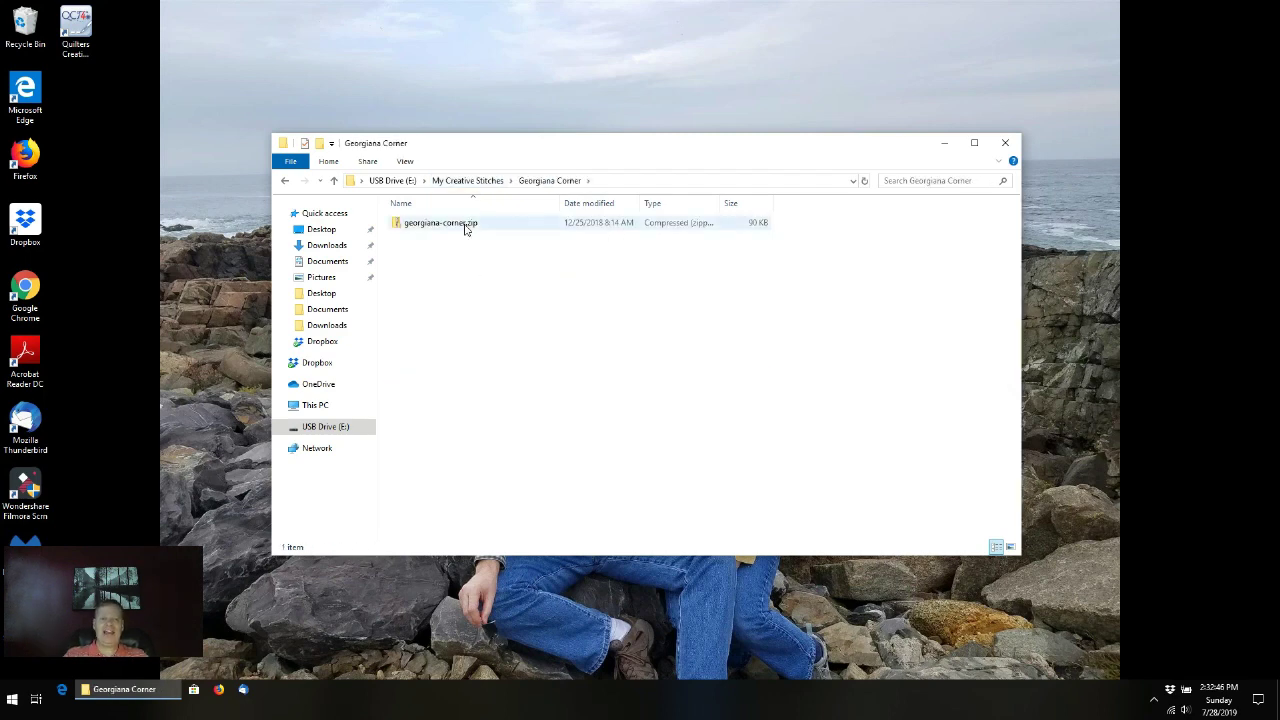
click(470, 182)
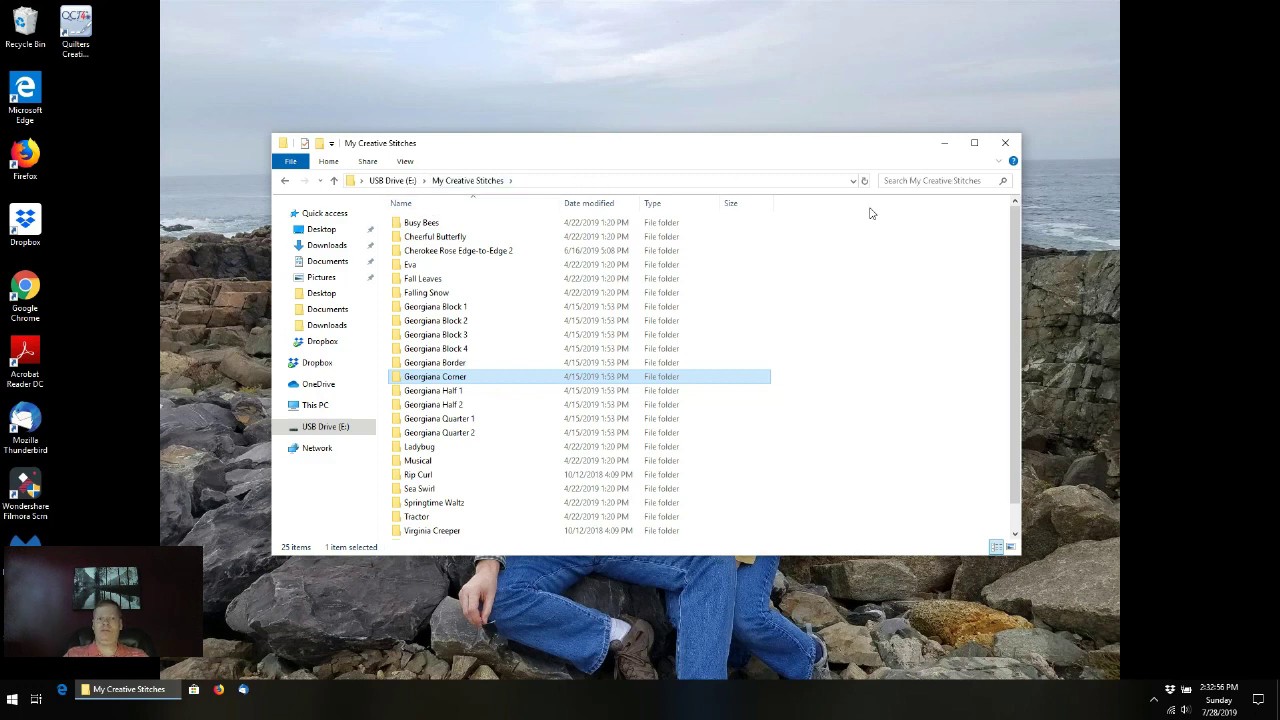
- Create a folder named 'New Pantos' at the top level of USB Drive (E:)
click(903, 181)
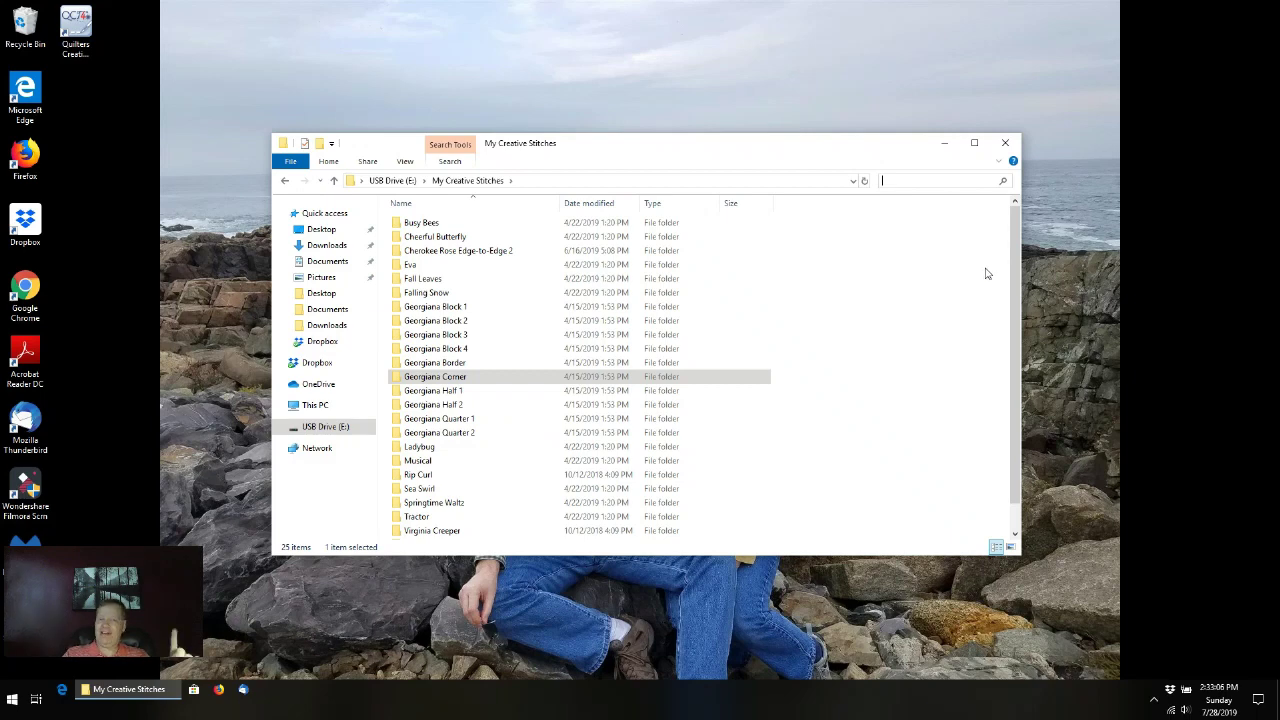
click(396, 181)
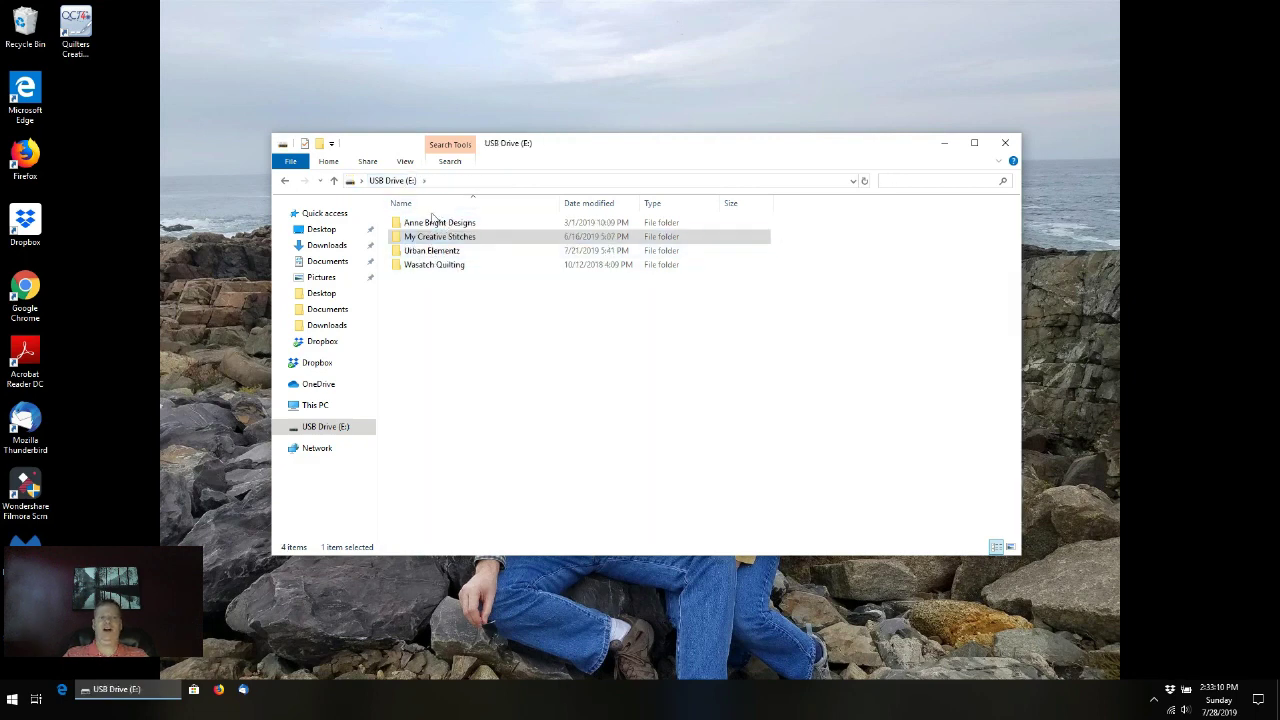
click(583, 343)
right_click(583, 343)
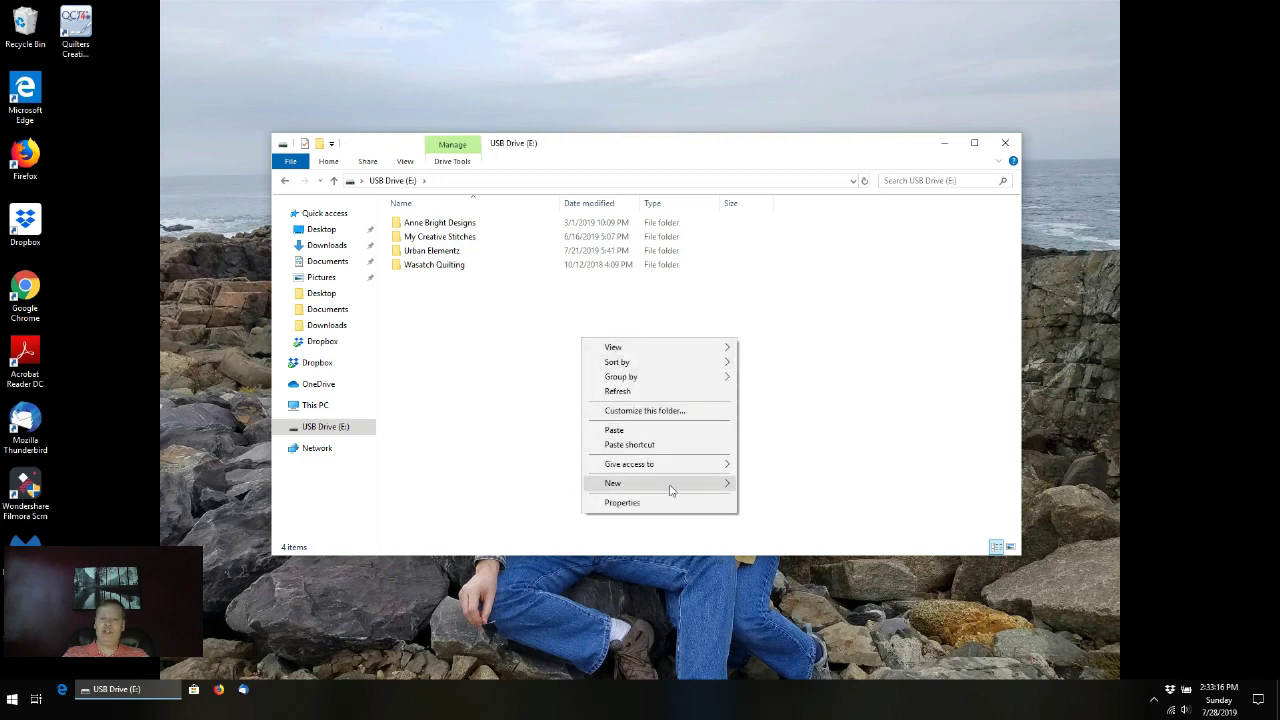
mouse_move(671, 490)
mouse_move(722, 491)
click(772, 485)
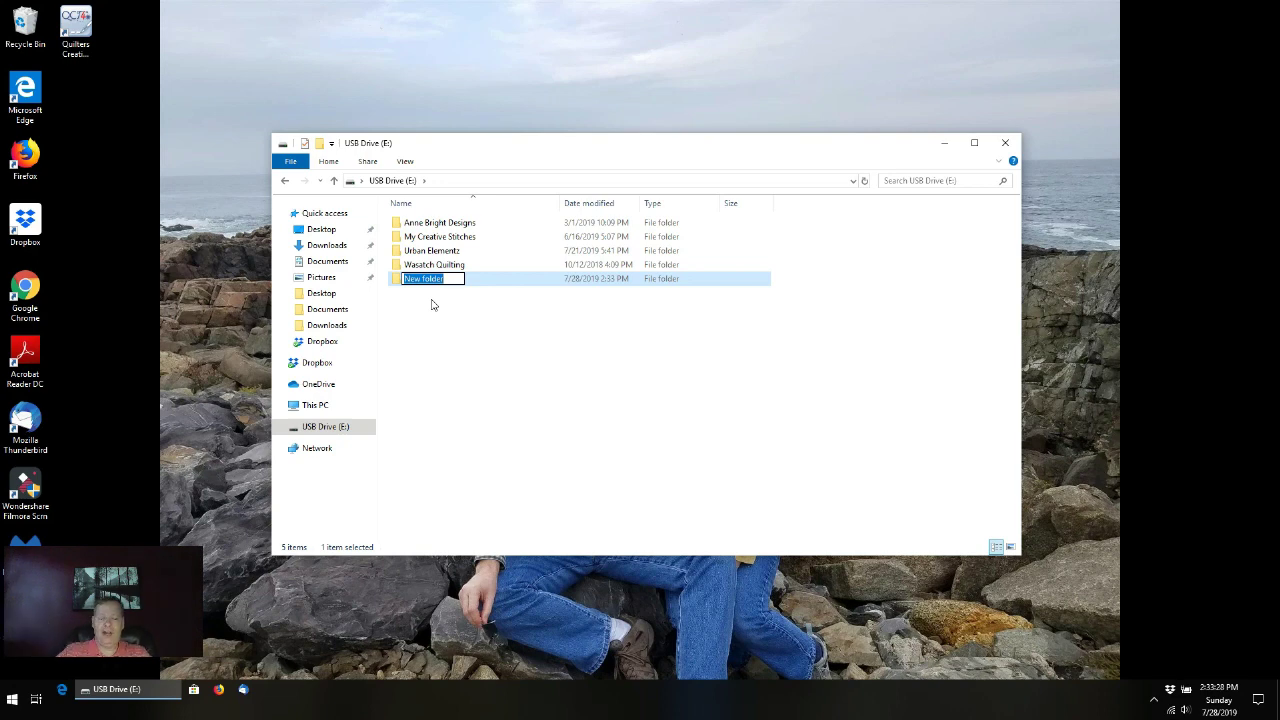
text(New Pantos)
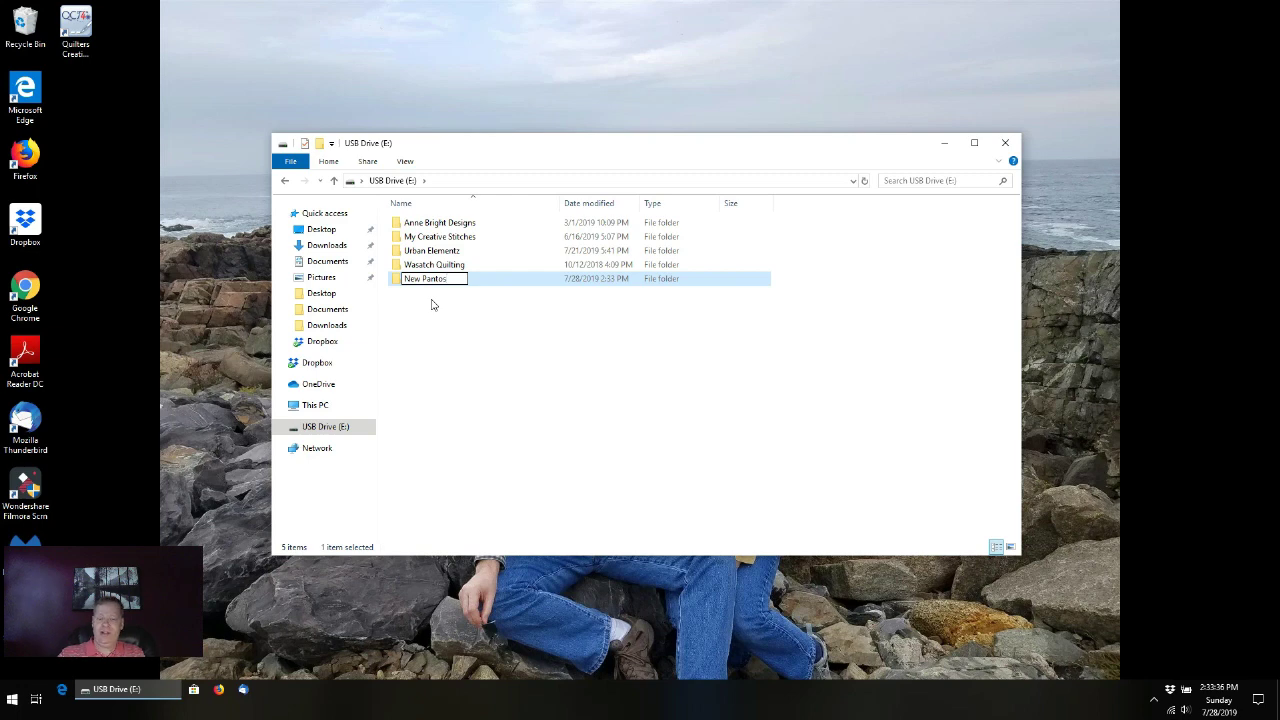
key(Return)
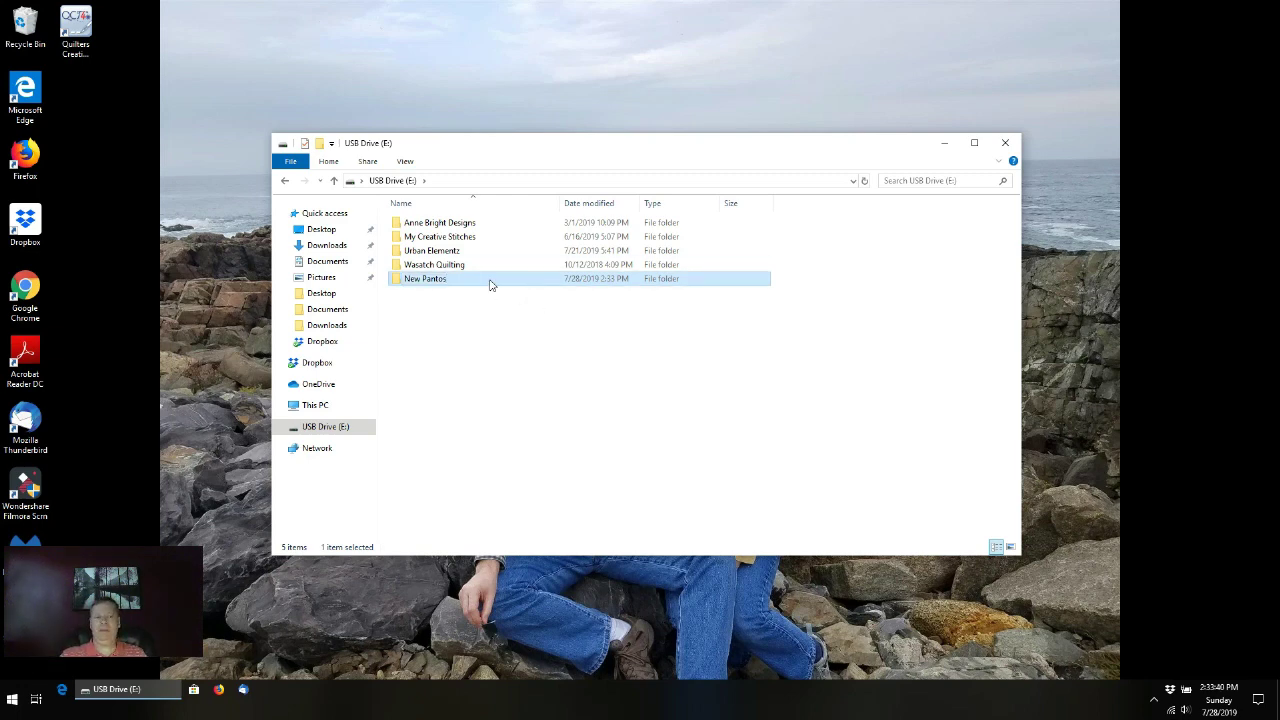
- Open My Creative Stitches and search it for *.qli
double_click(477, 244)
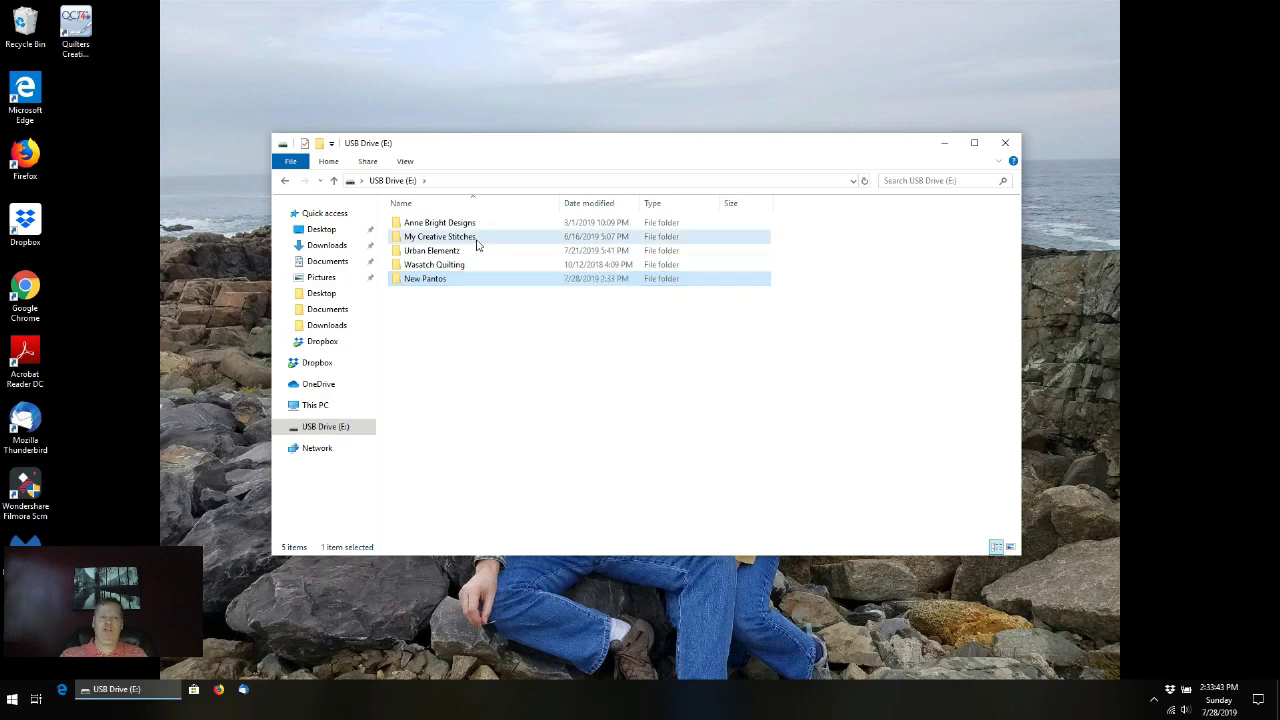
click(927, 180)
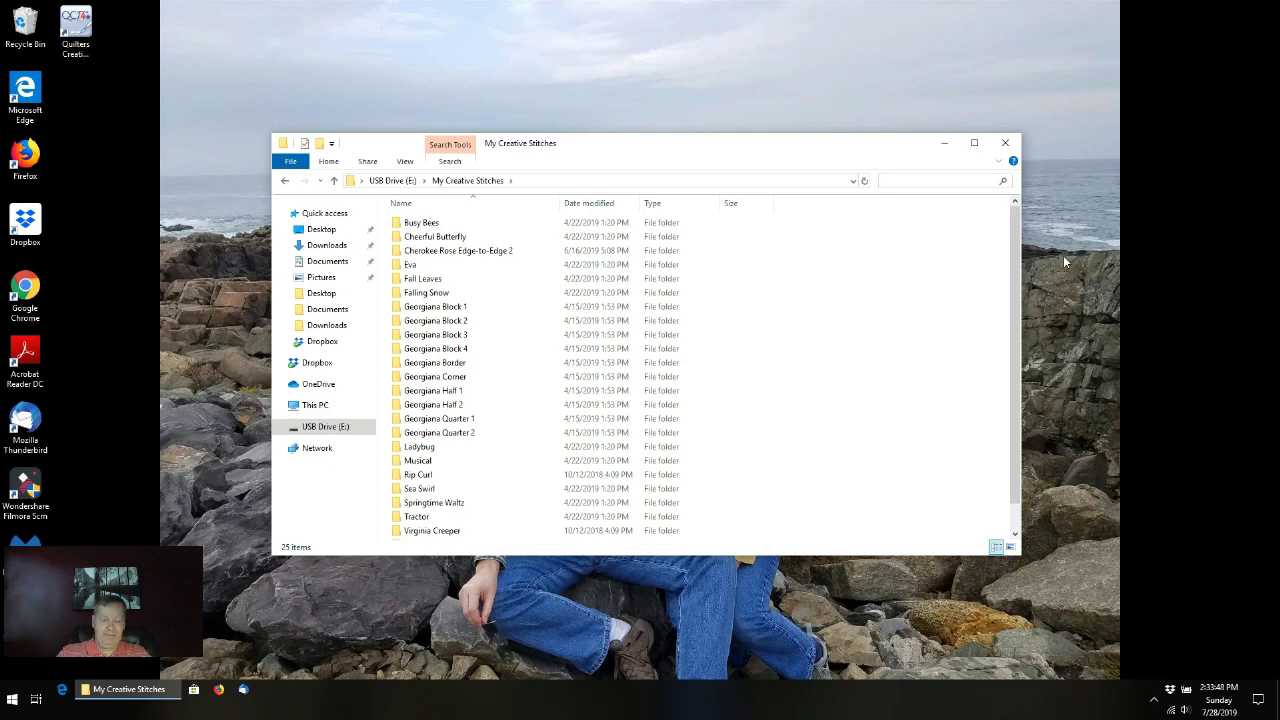
text(*)
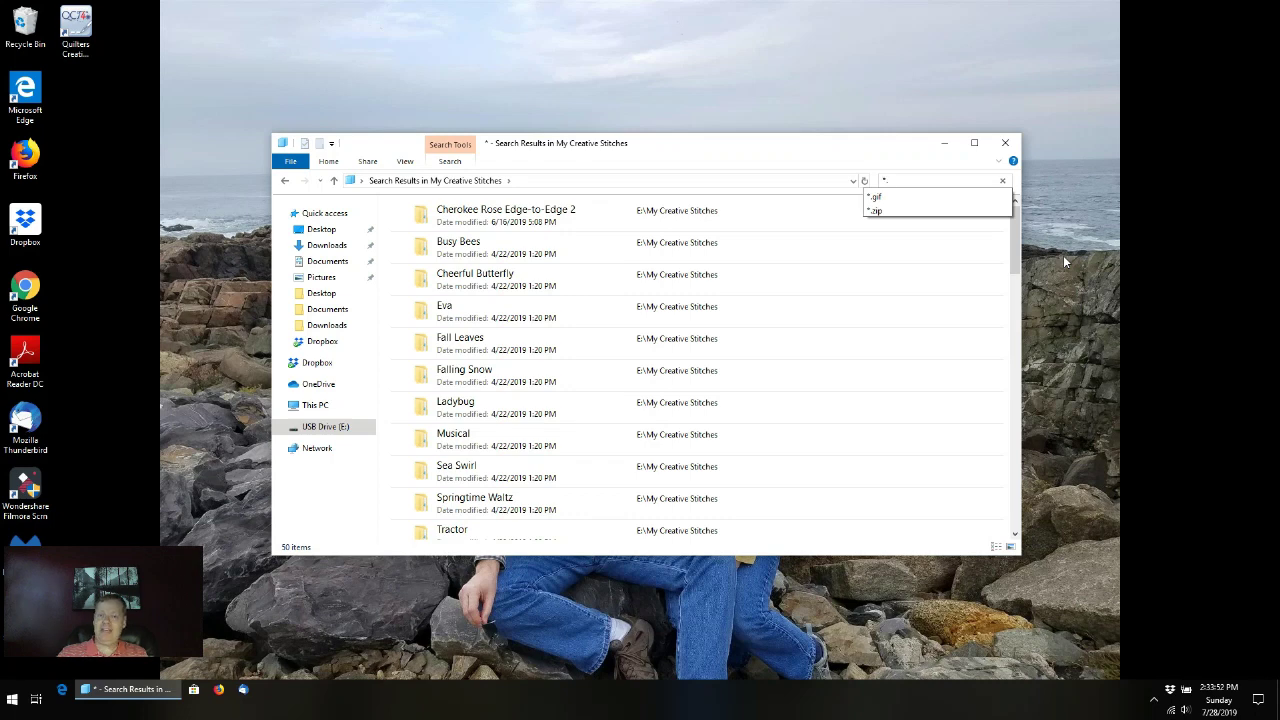
text(.qli)
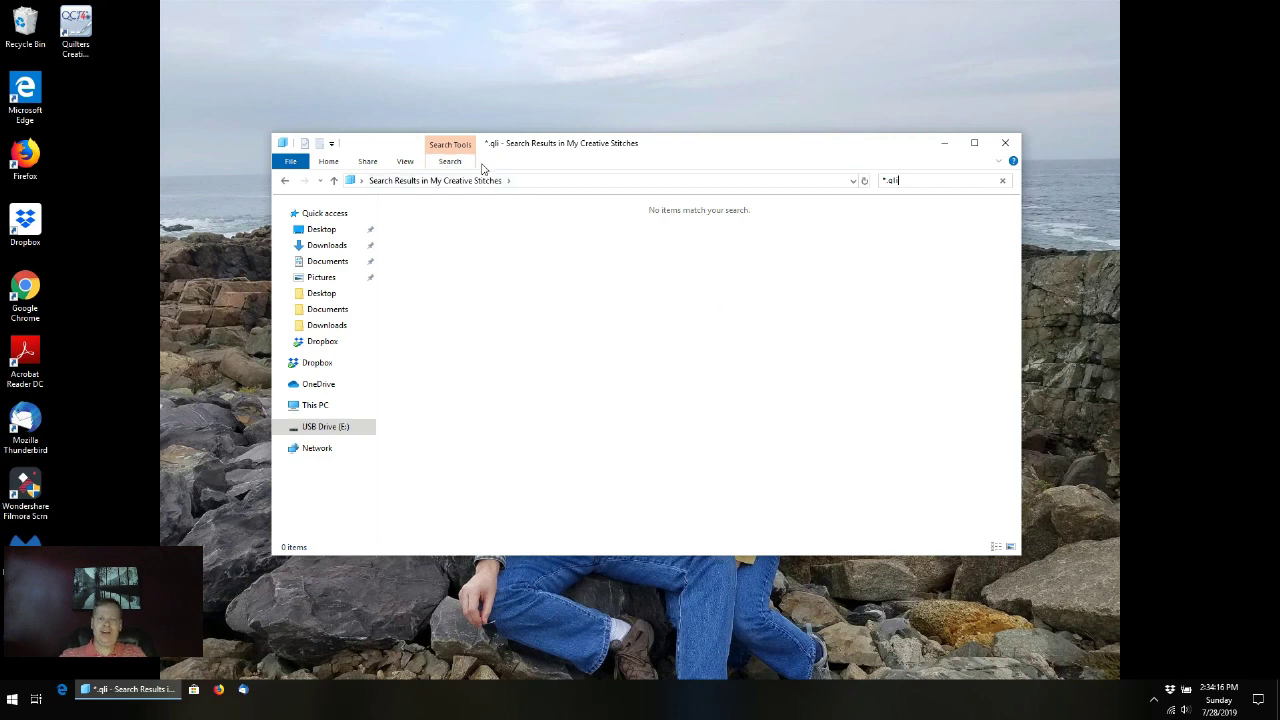
- Pin the ribbon and enable Zipped (compressed) folders in the Search tab's Advanced options
click(998, 162)
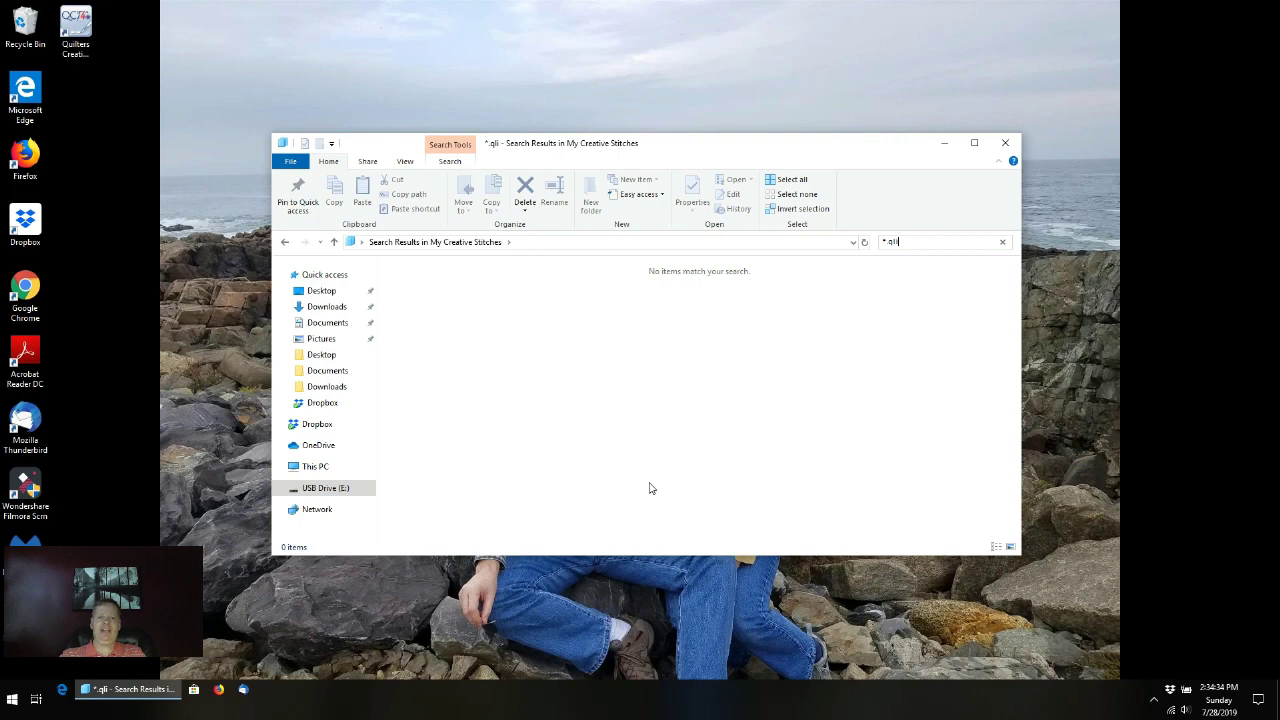
click(450, 162)
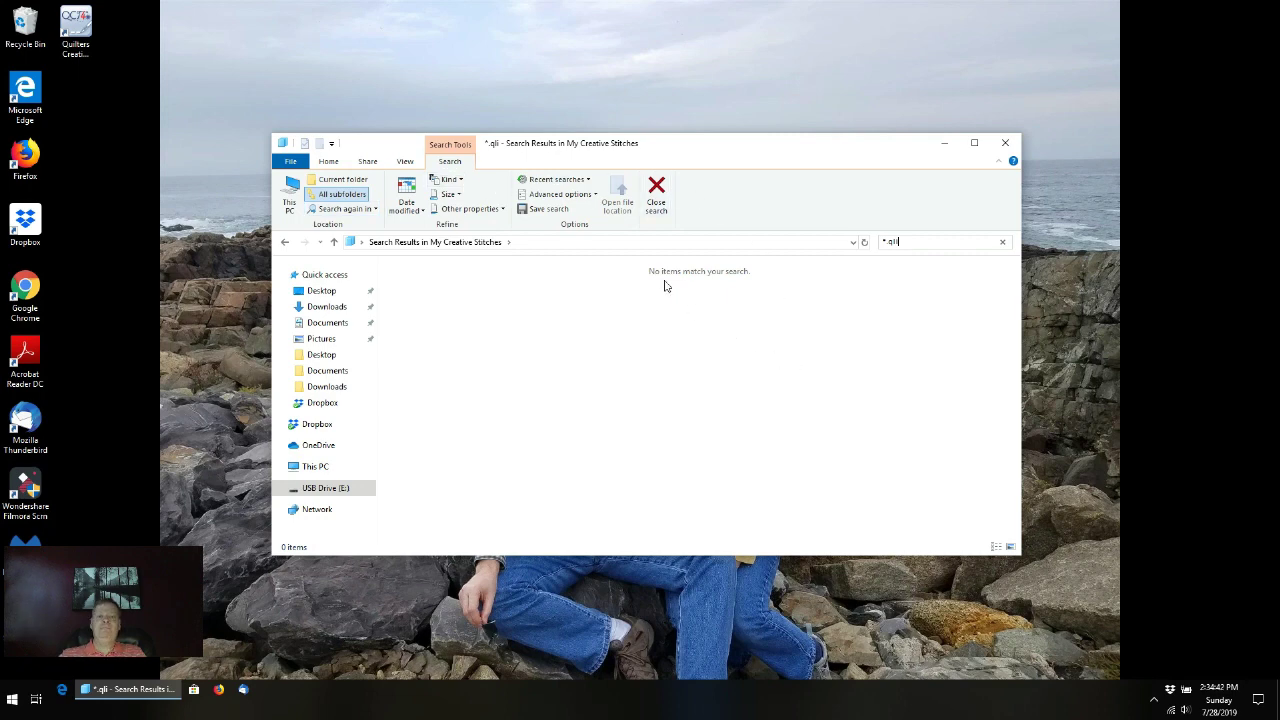
click(597, 195)
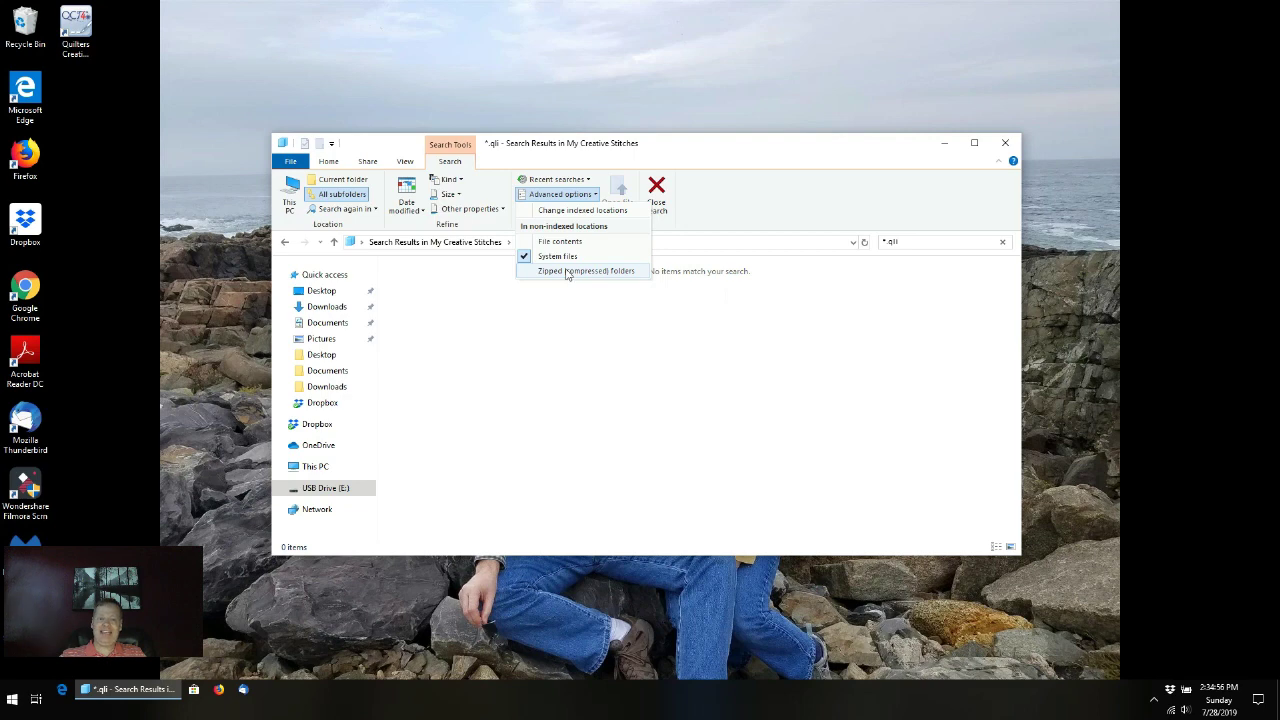
click(628, 272)
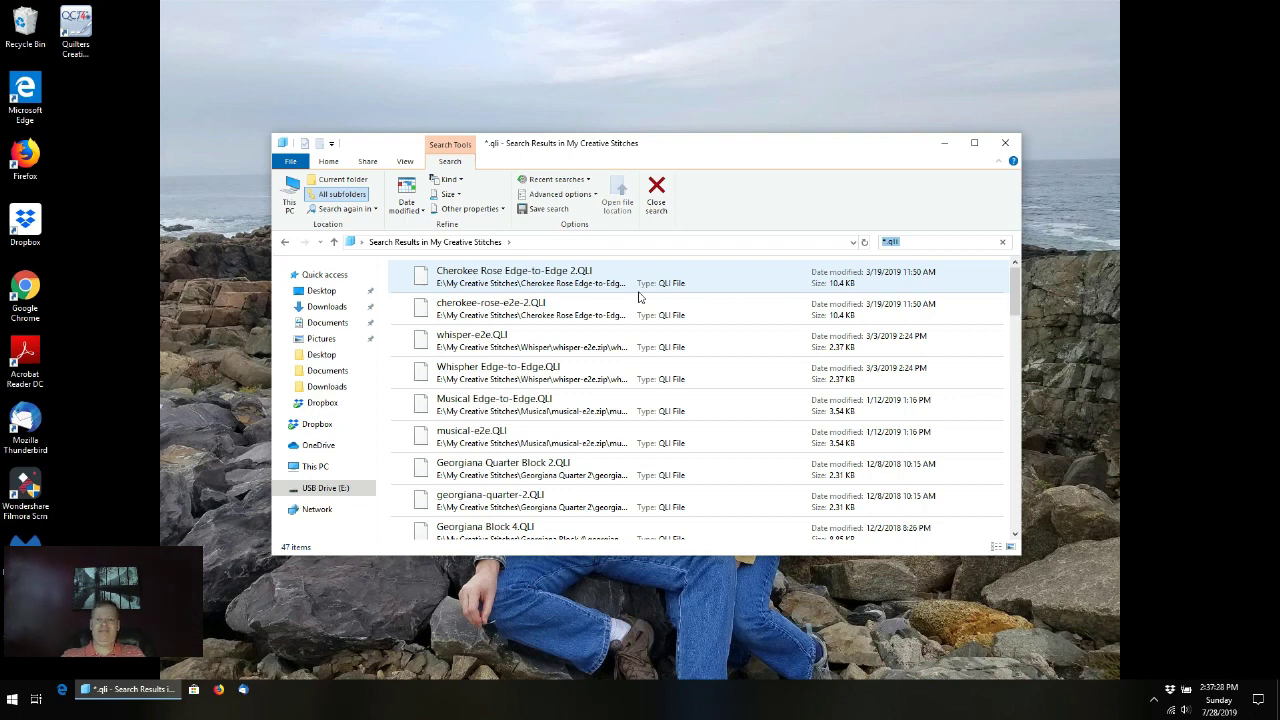
- Select both Cherokee Rose Edge-to-Edge 2.QLI and Whispher Edge-to-Edge.QLI in the results
click(590, 284)
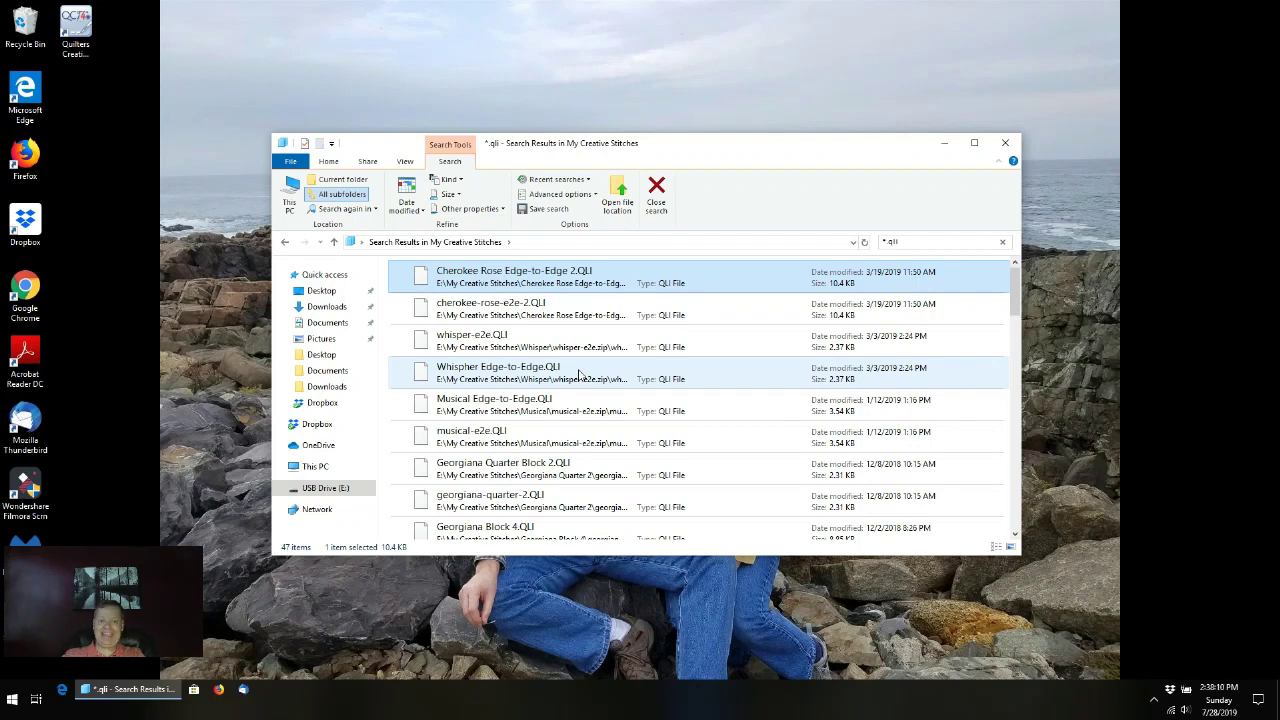
ctrl+click(578, 373)
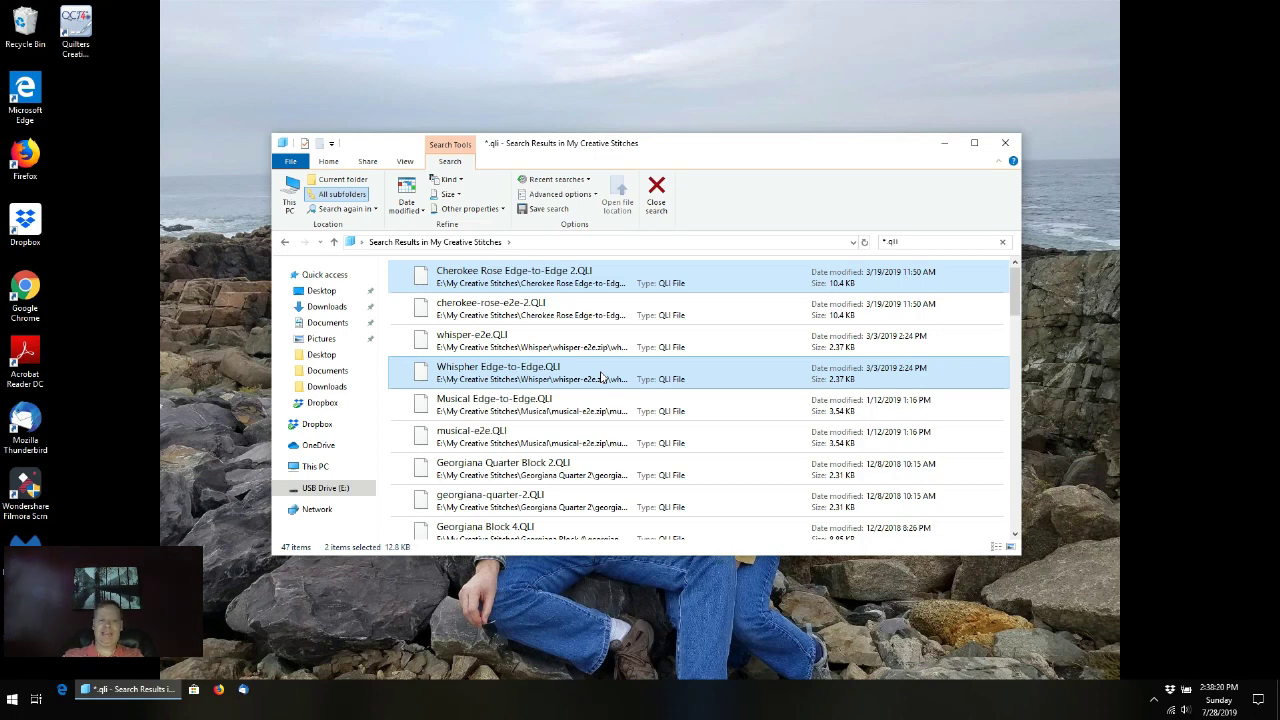
click(601, 376)
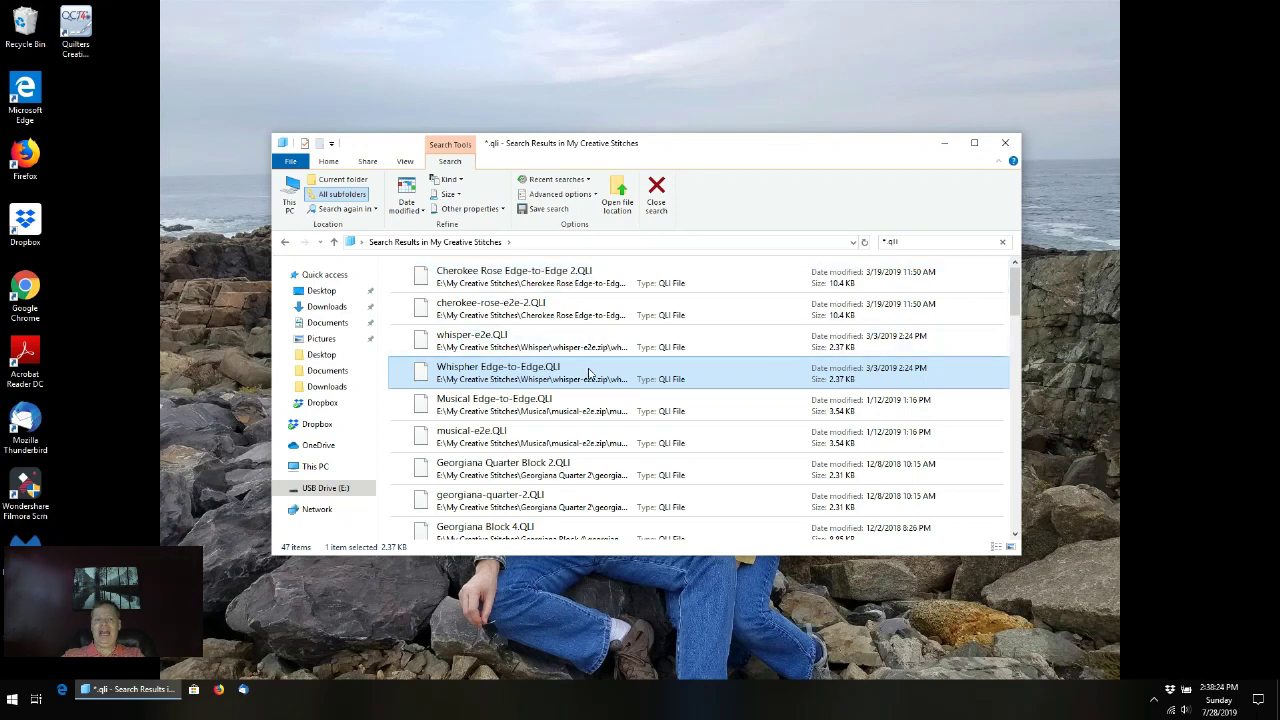
ctrl+click(583, 278)
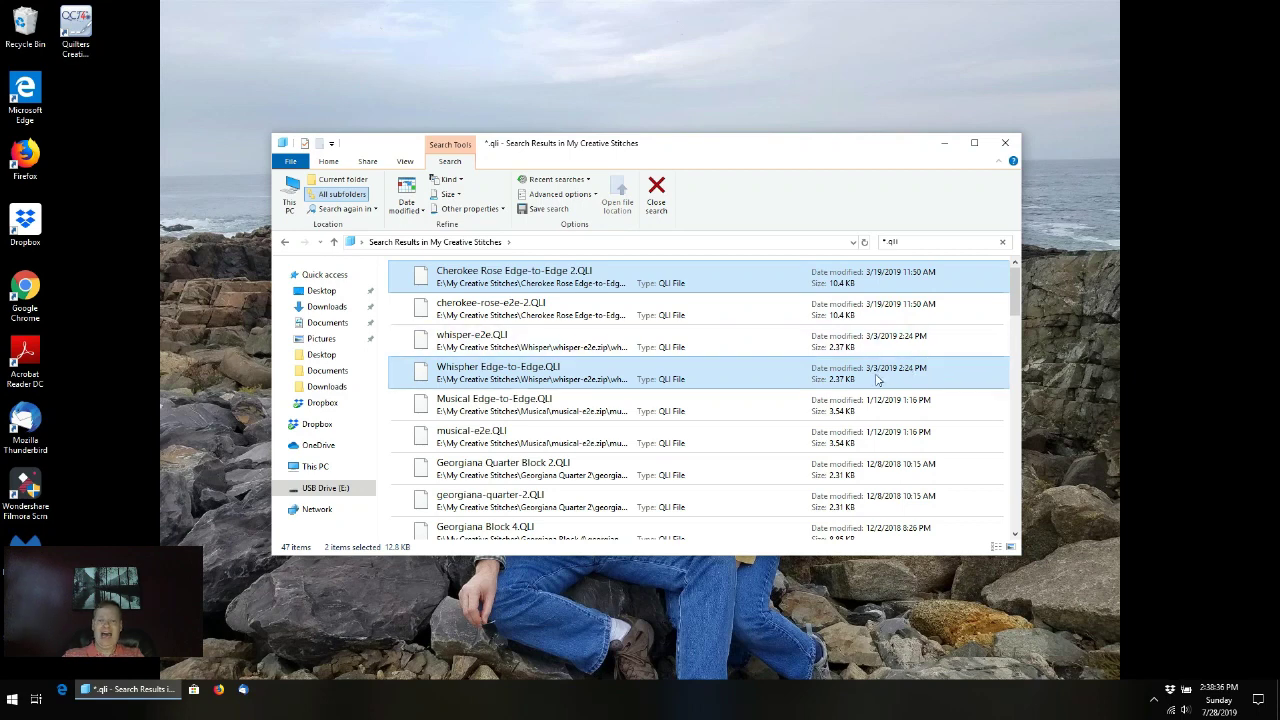
- Add Musical, Georgiana Quarter Blocks 2 and 1, Georgiana Blocks 4, 3, 1, both Georgiana borders and Half Block 2
scroll(877, 378, down, 1)
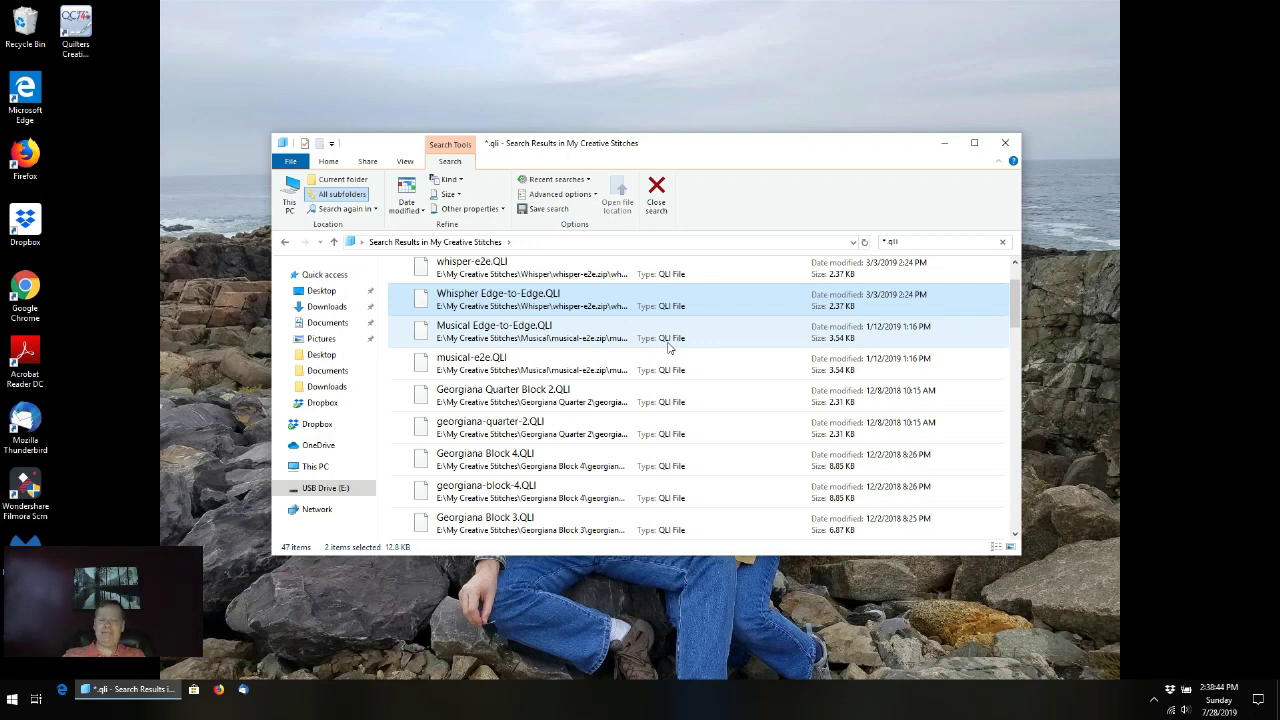
ctrl+click(578, 338)
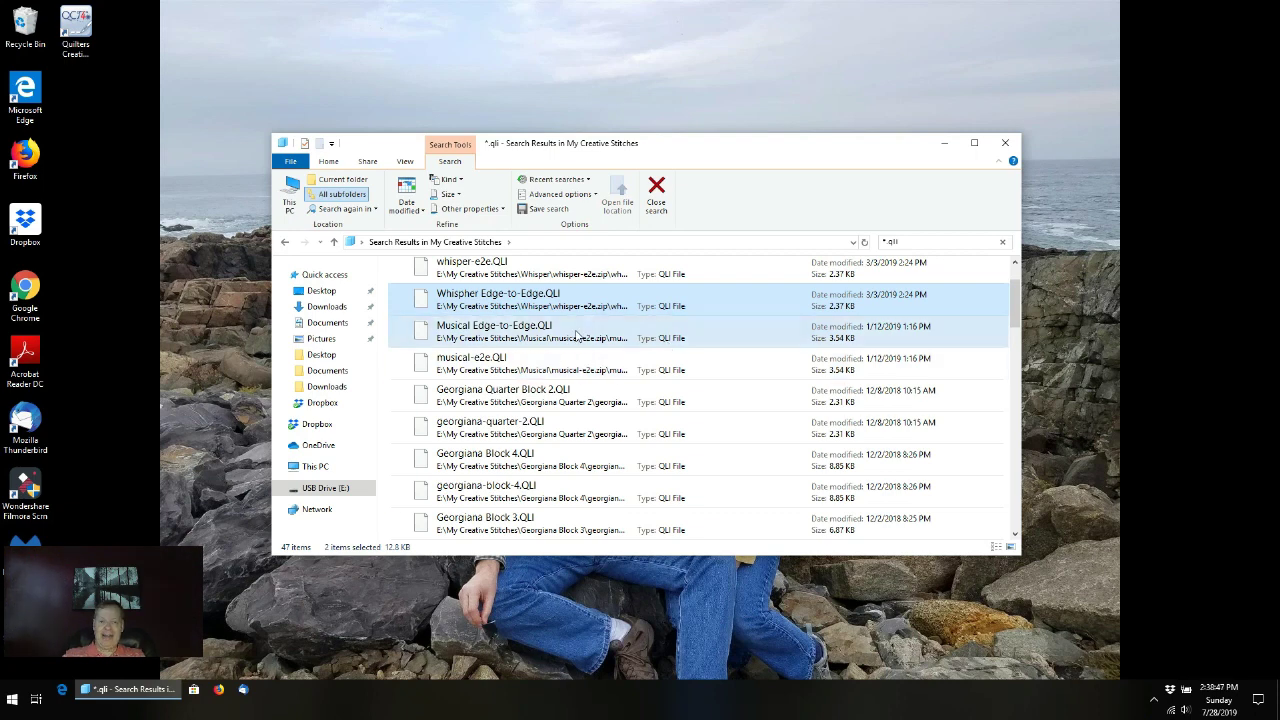
ctrl+click(586, 390)
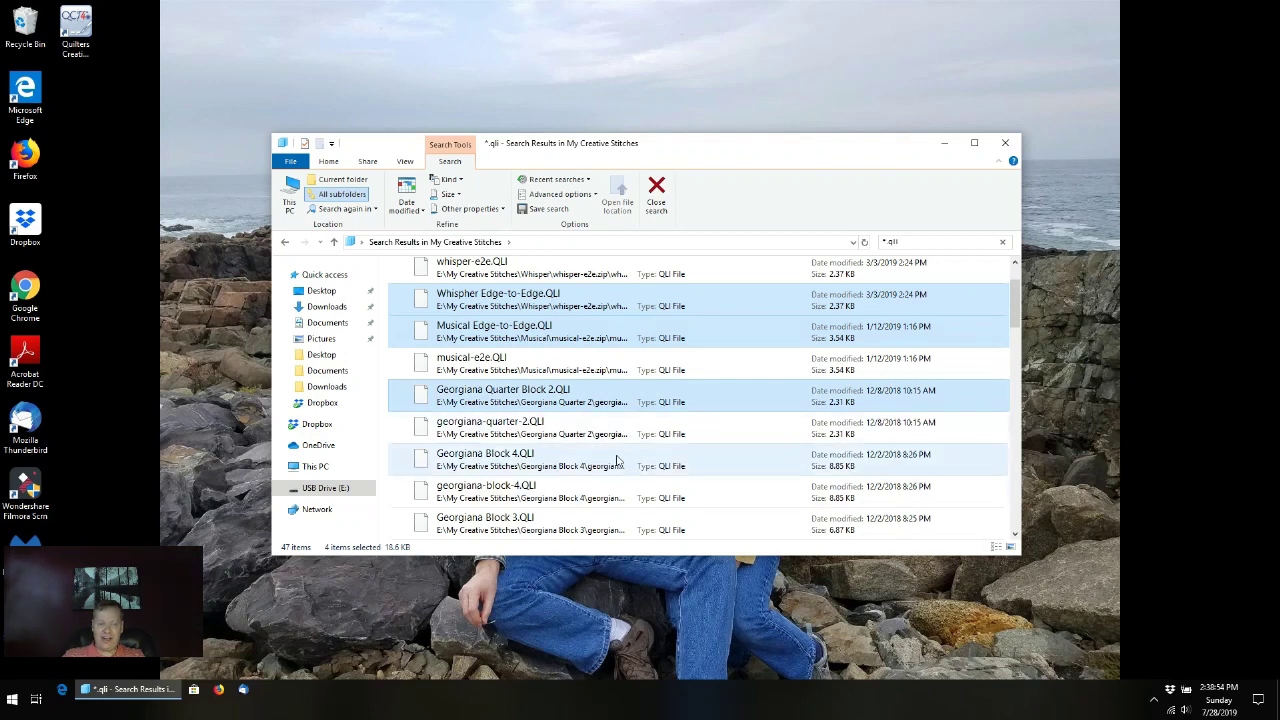
ctrl+click(476, 462)
scroll(476, 462, down, 2)
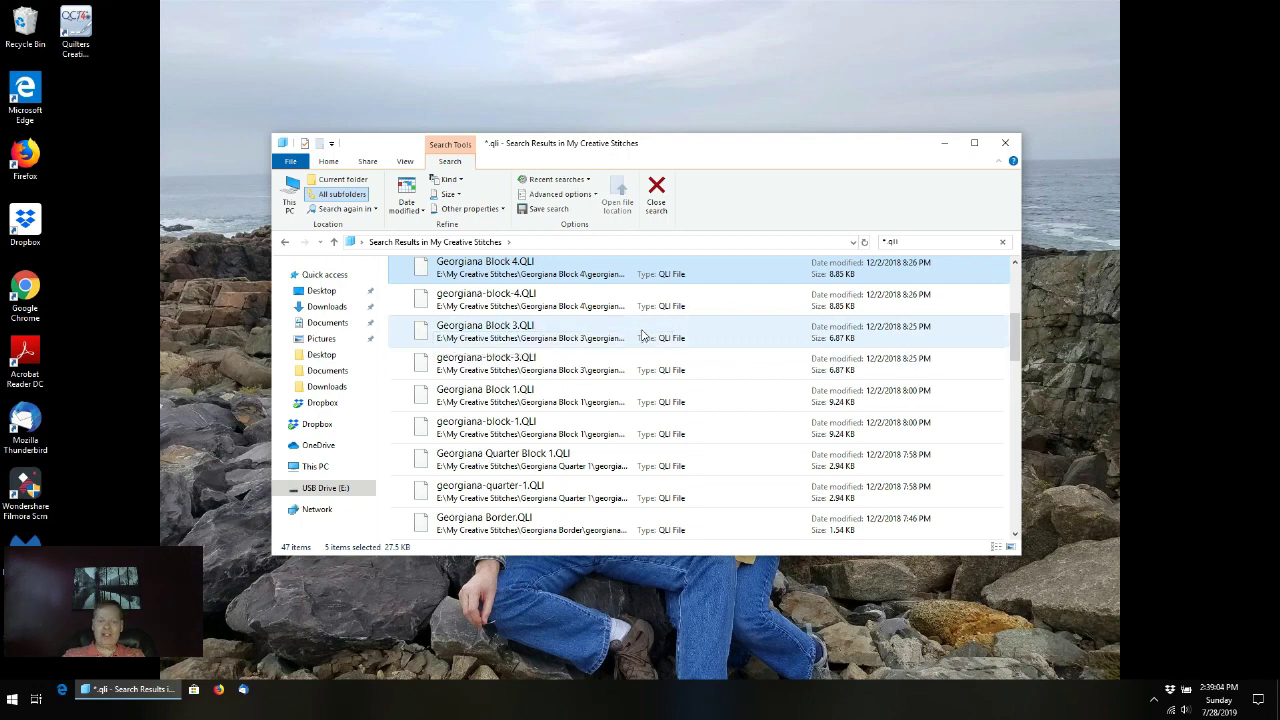
ctrl+click(643, 335)
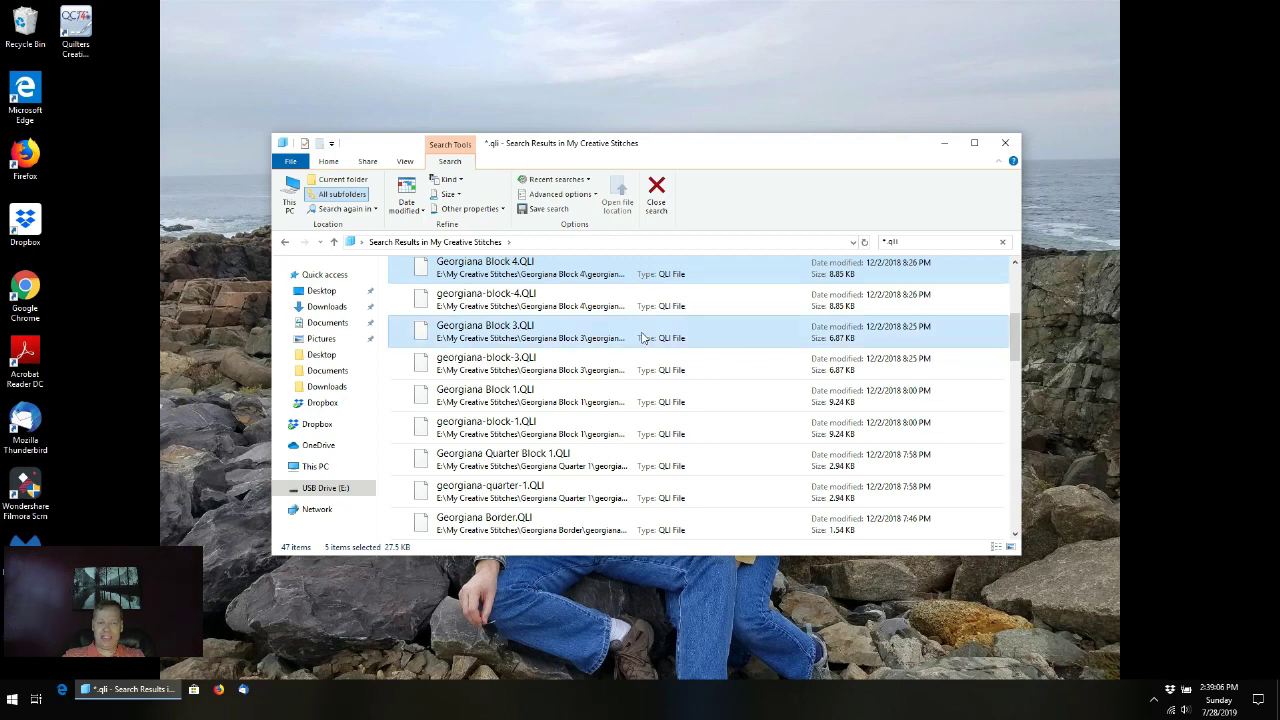
ctrl+click(614, 396)
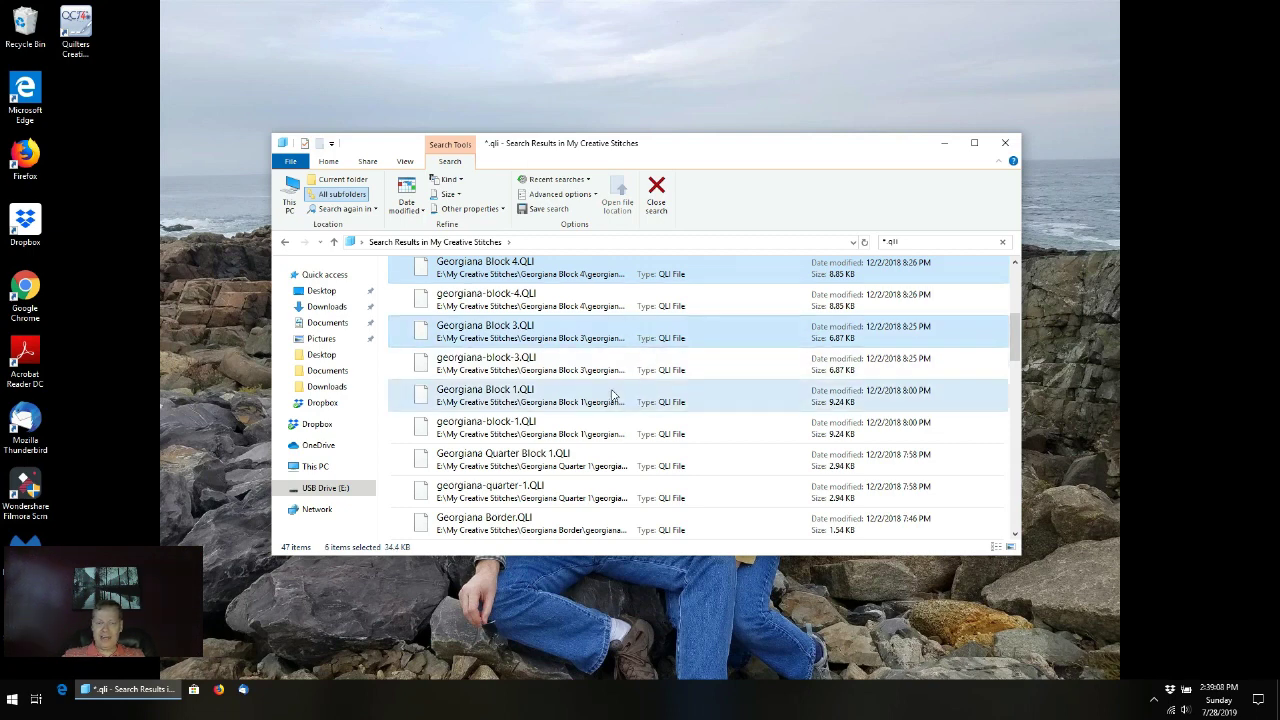
ctrl+click(624, 461)
scroll(626, 458, down, 1)
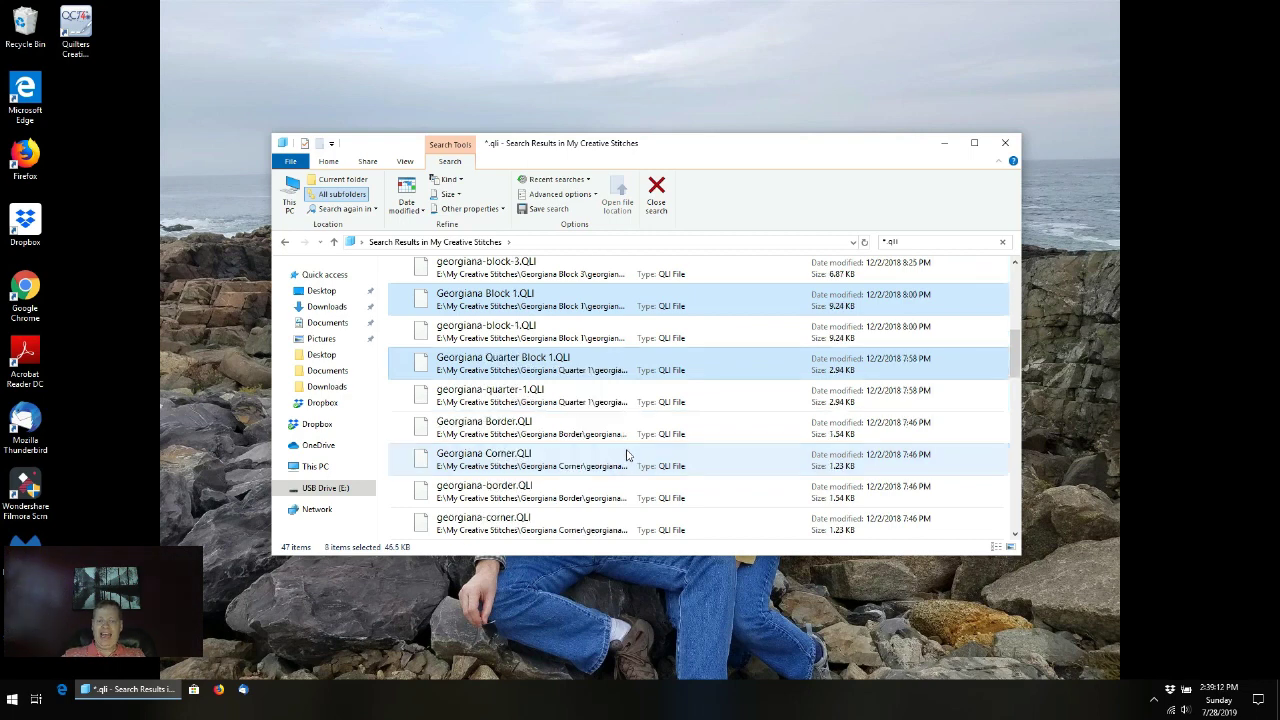
scroll(627, 456, down, 1)
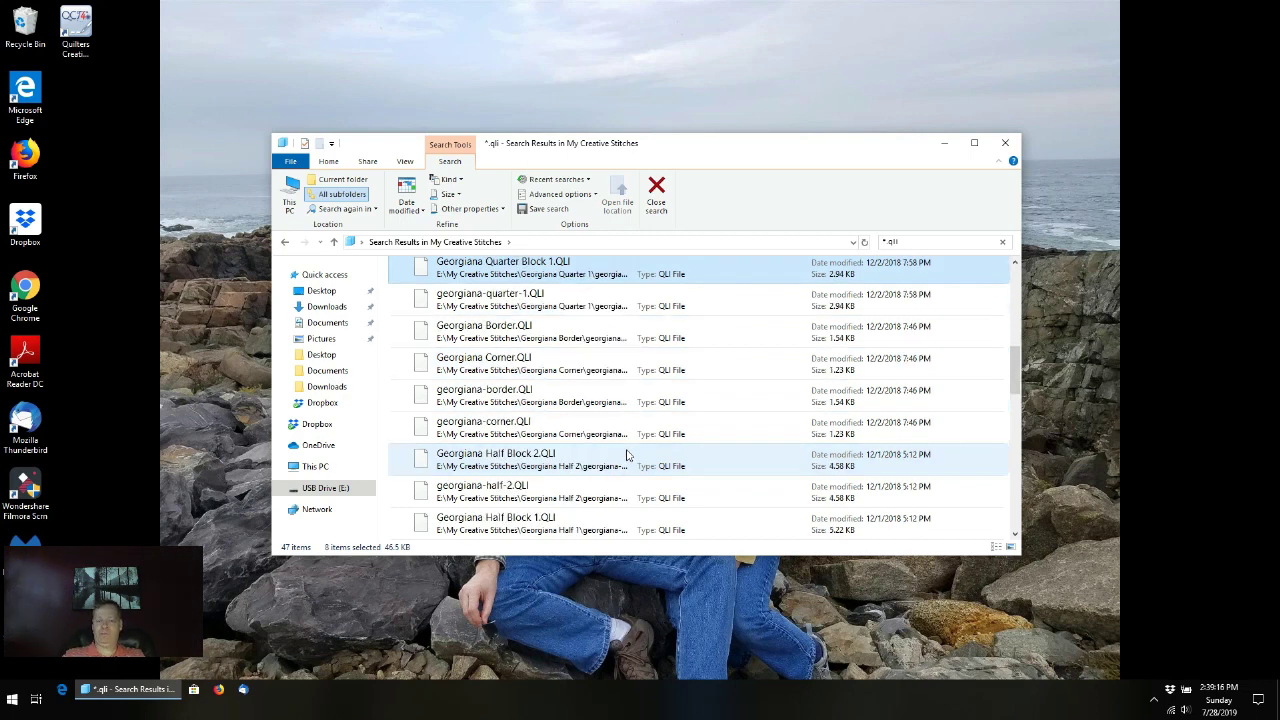
ctrl+click(572, 333)
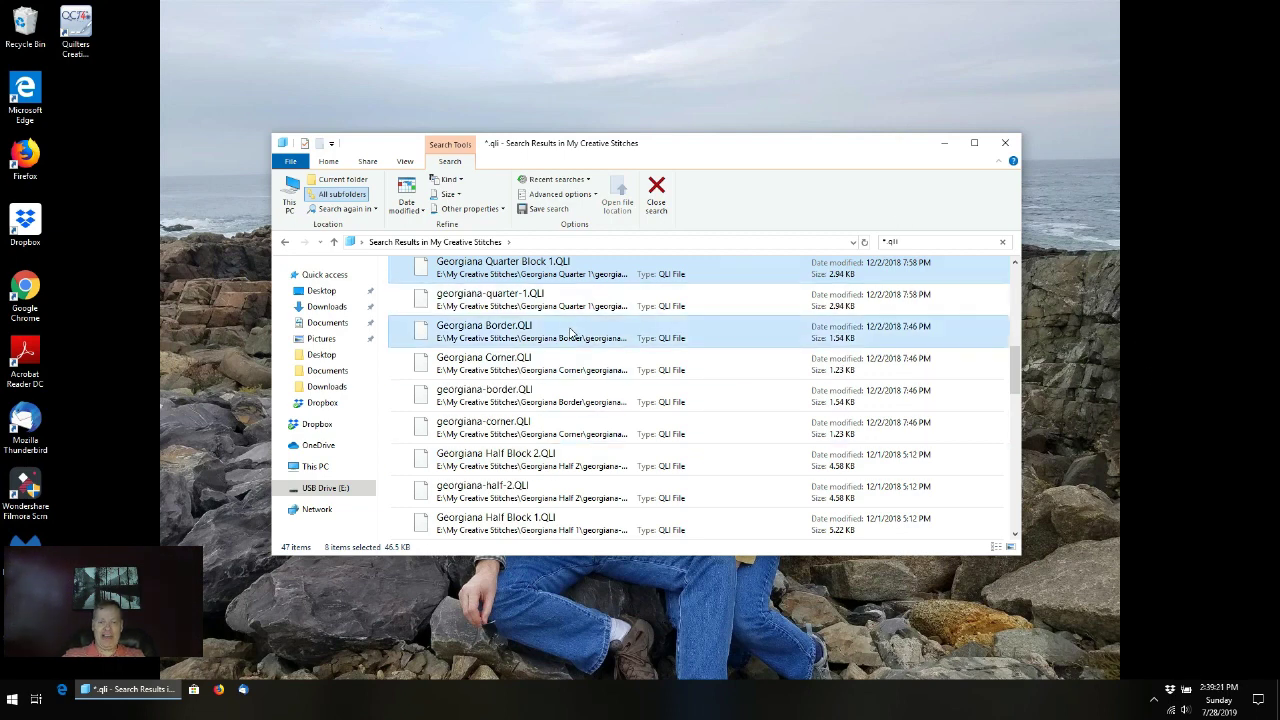
ctrl+click(572, 393)
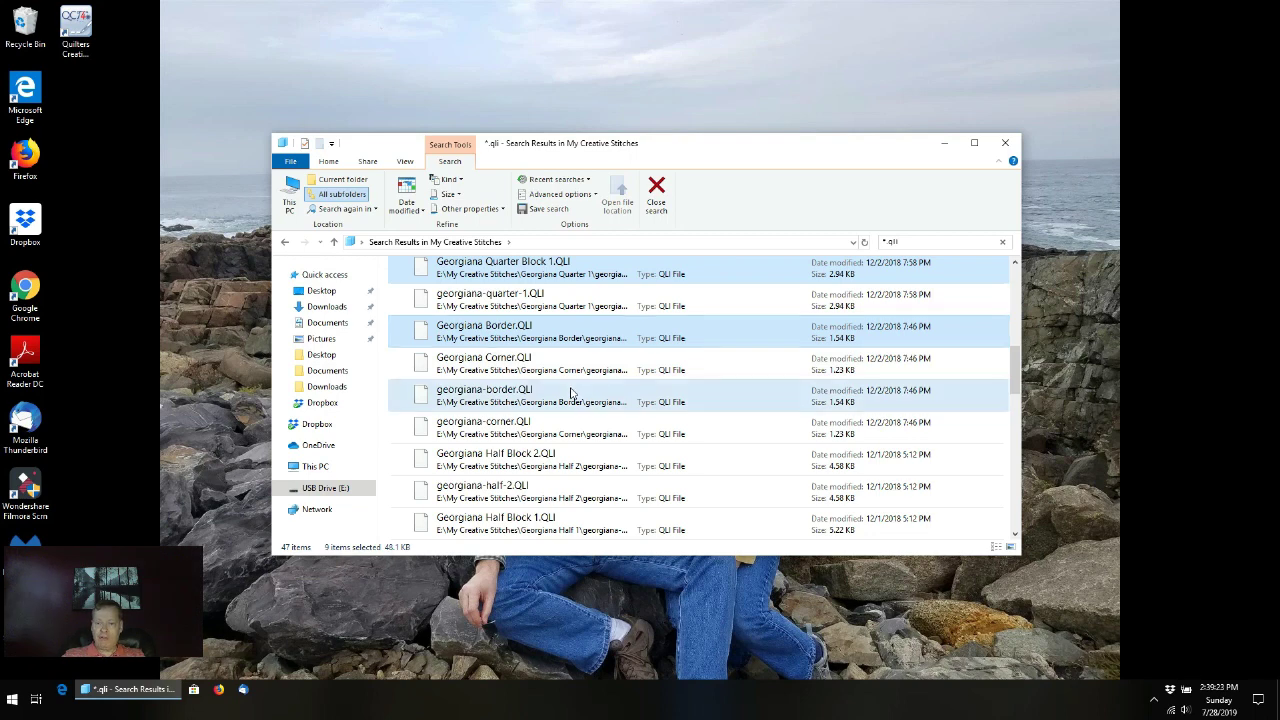
ctrl+click(586, 455)
- Add Georgiana Half Block 1, Georgiana Block 2, Tractor, Rip Curl, Virginia Creeper, Cheerful Butterfly, Eva and Ladybug
scroll(586, 455, down, 4)
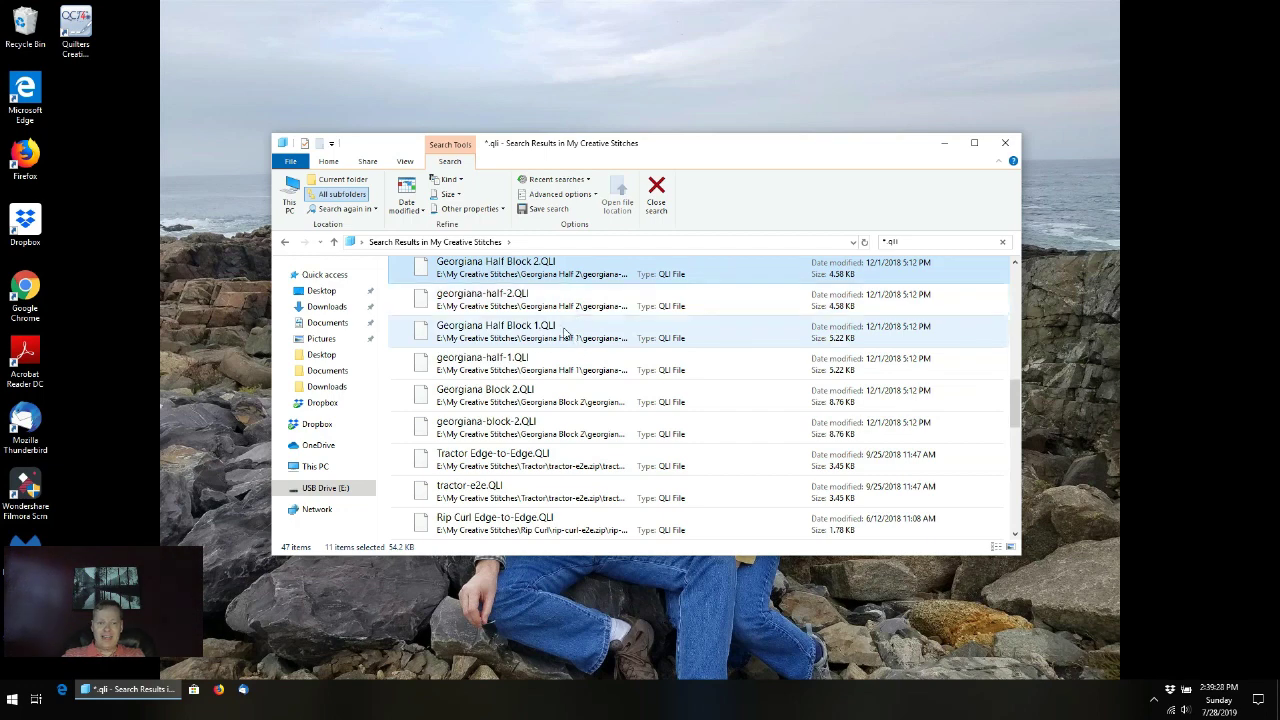
ctrl+click(565, 333)
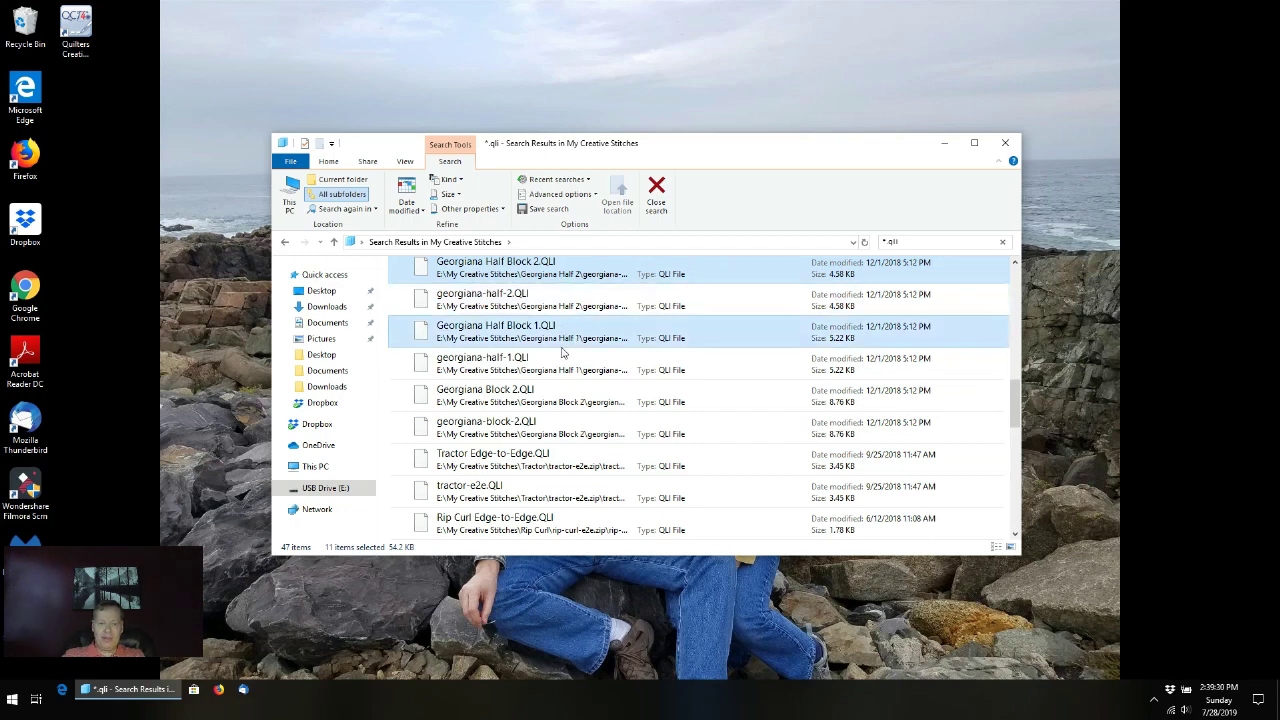
ctrl+click(565, 395)
ctrl+click(565, 457)
scroll(563, 430, down, 4)
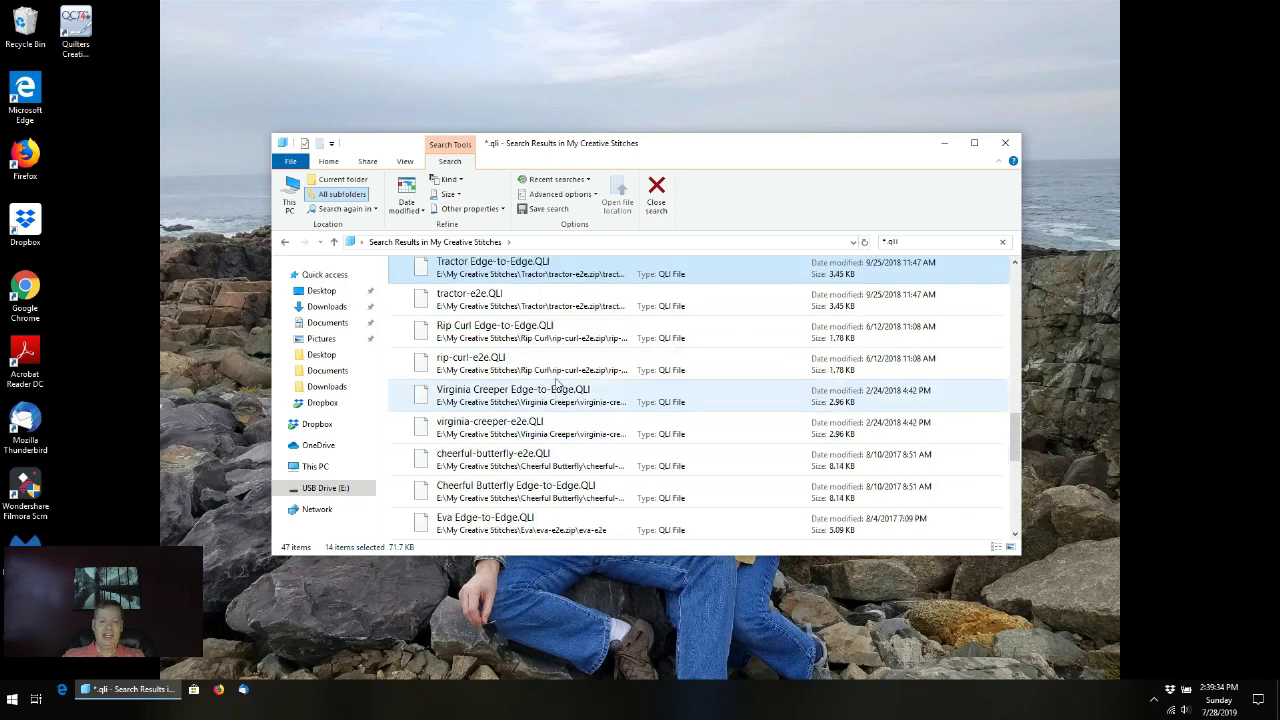
ctrl+click(553, 334)
ctrl+click(556, 400)
scroll(556, 400, down, 2)
ctrl+click(533, 404)
ctrl+click(546, 428)
ctrl+click(541, 487)
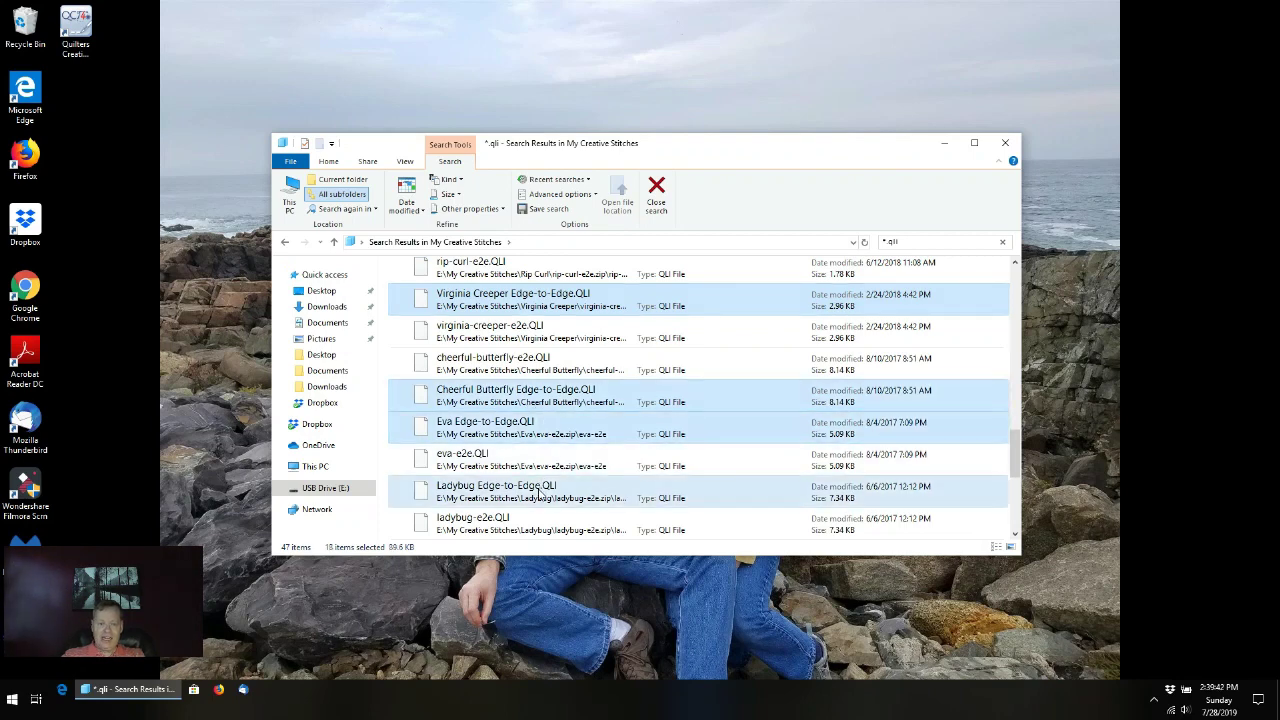
- Add Springtime Waltz, Busy Bees, Falling Snow, sea-swirl-ribbon-e2e-1, va-dogwood-panto-2 and fall-leaves-panto, totalling 25 files
scroll(541, 485, down, 1)
scroll(541, 485, down, 1)
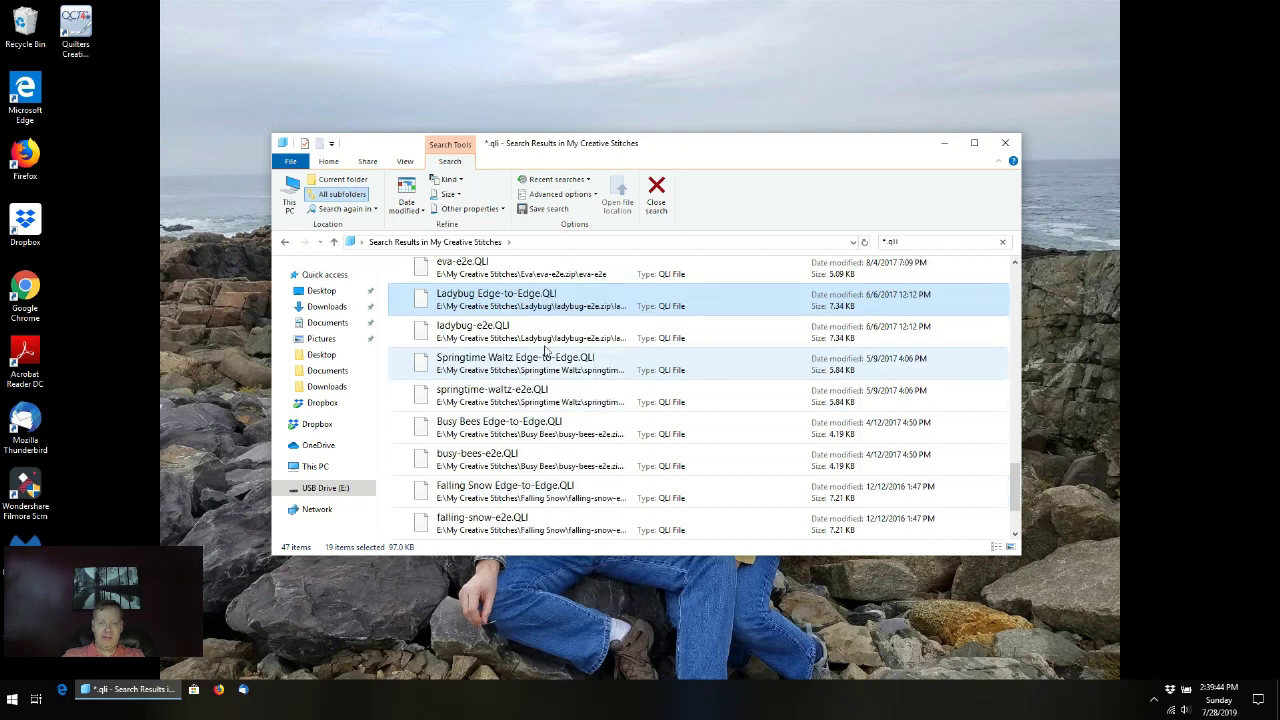
ctrl+click(546, 367)
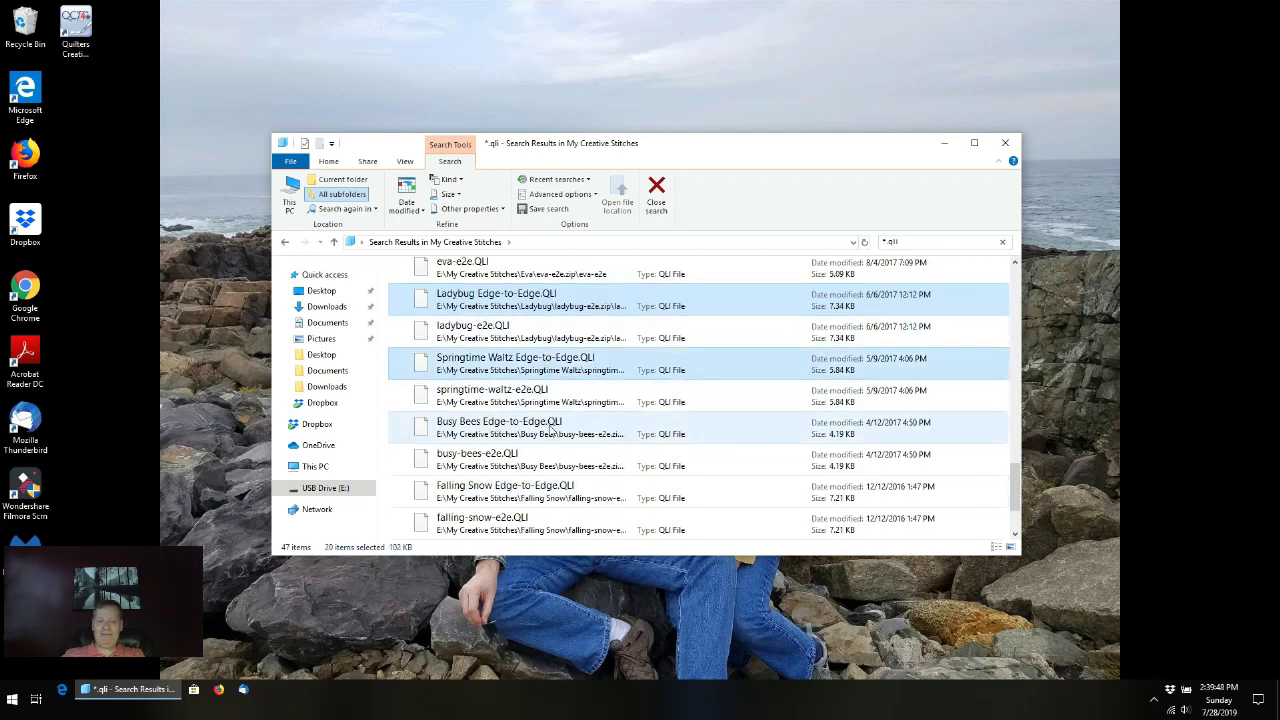
ctrl+click(549, 430)
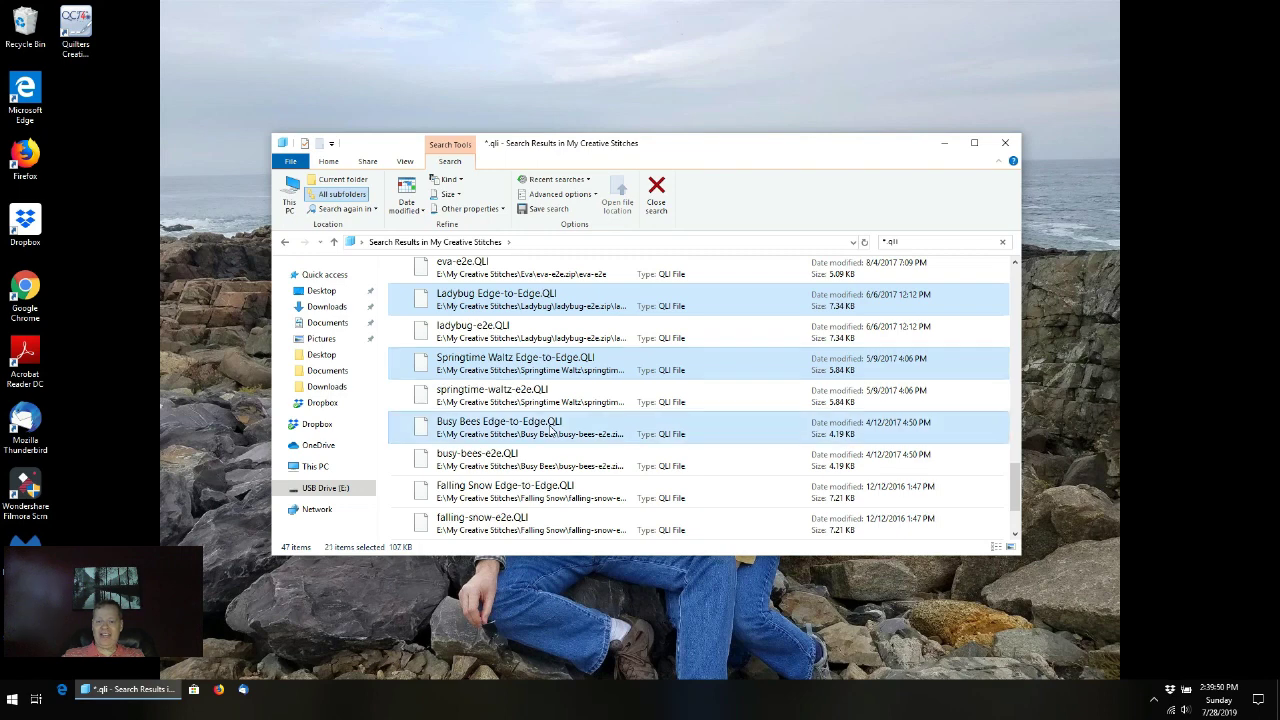
ctrl+click(555, 503)
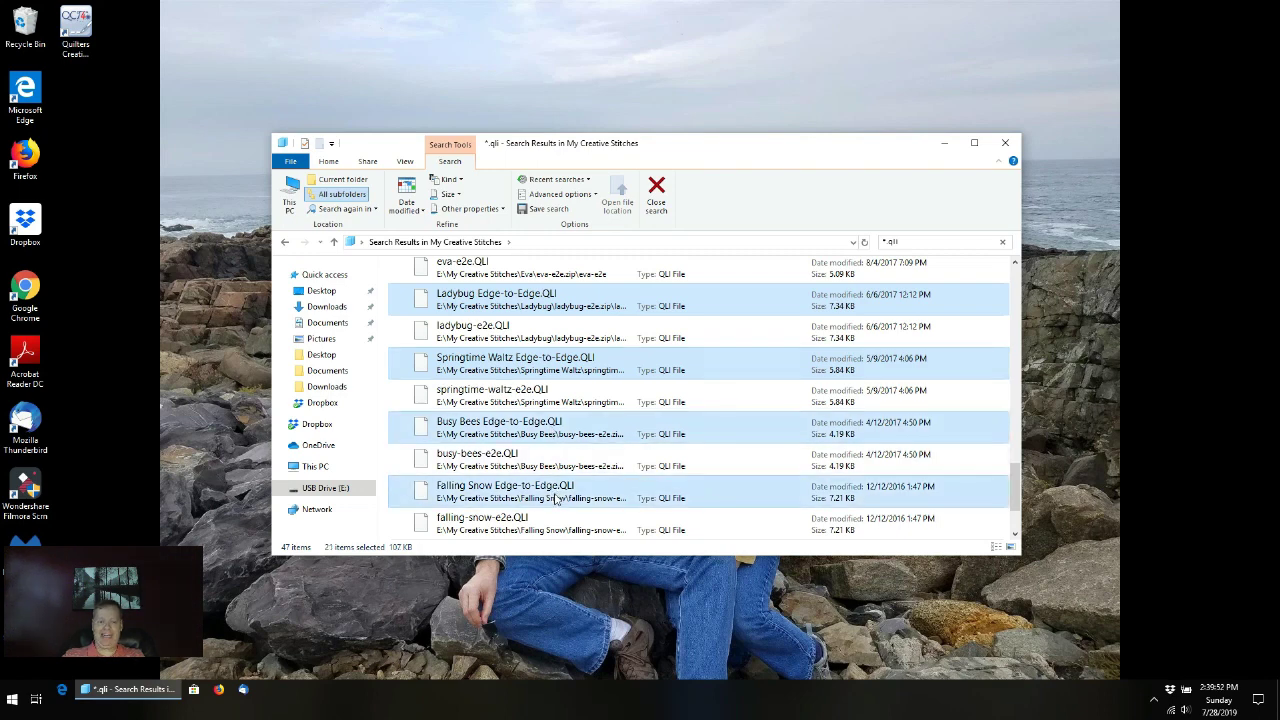
scroll(556, 500, down, 1)
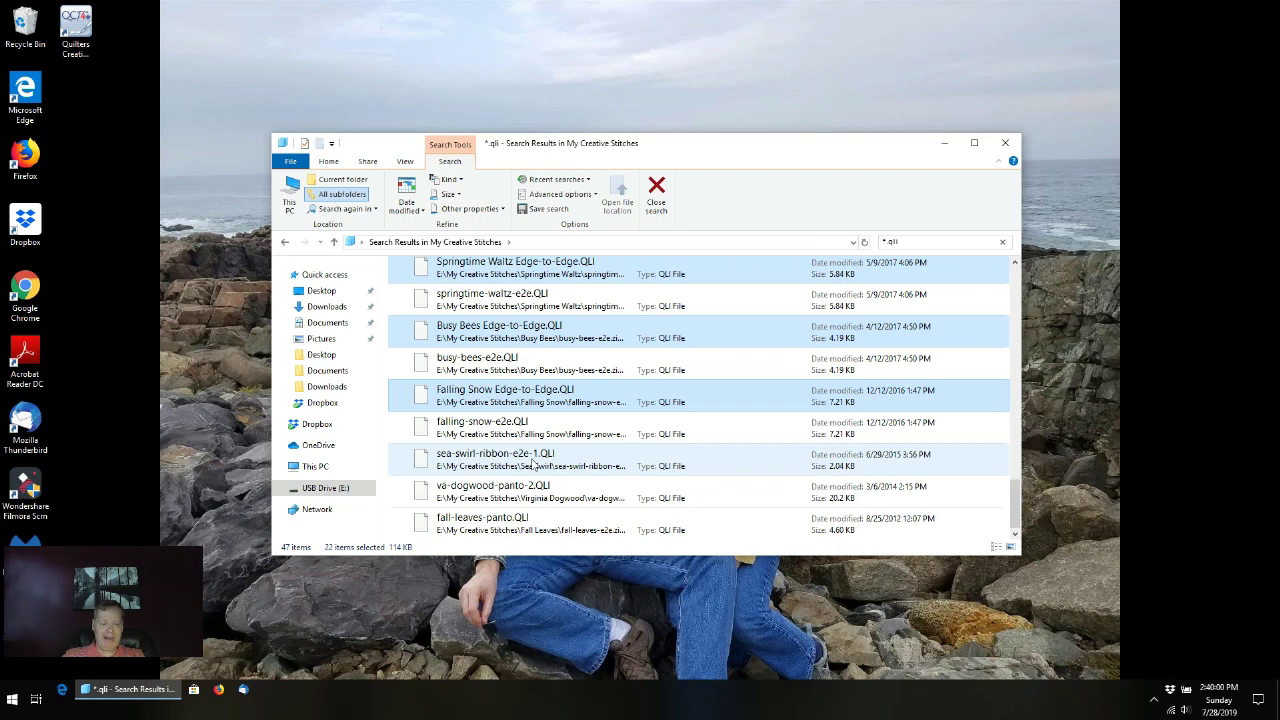
ctrl+click(537, 462)
ctrl+click(548, 492)
ctrl+click(564, 518)
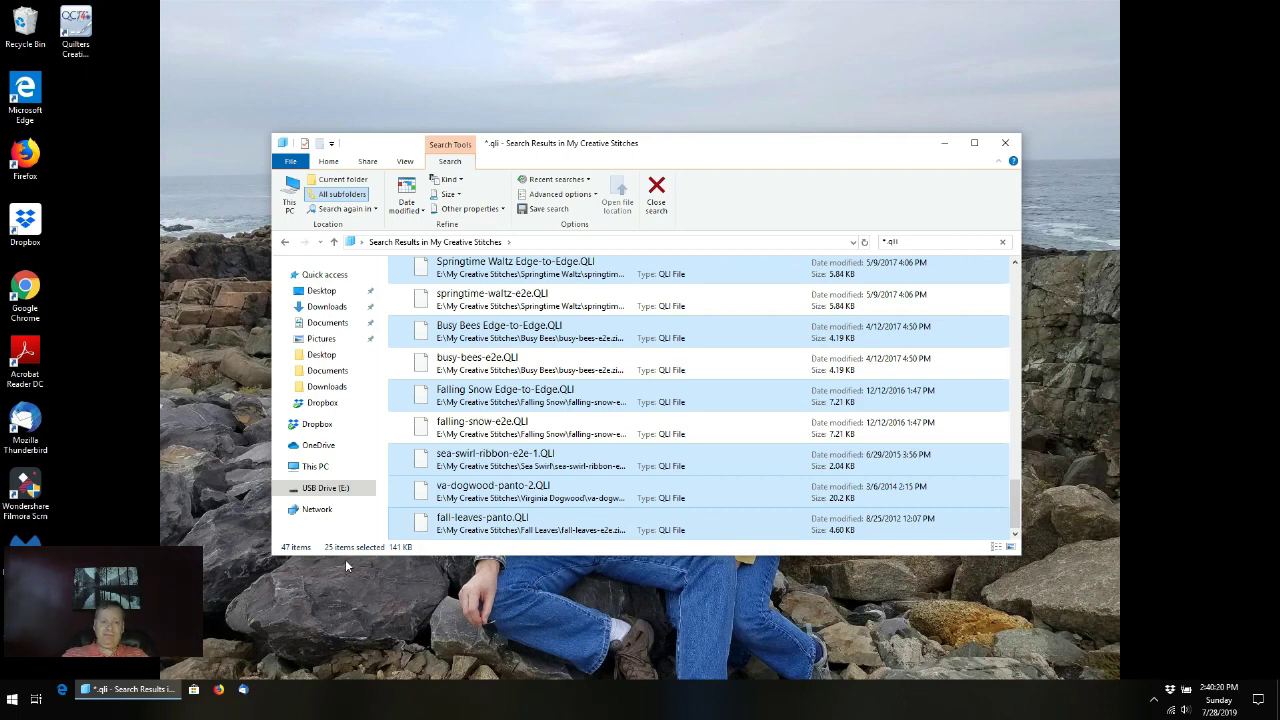
- Copy the 25 selected QLI pattern files (141 KB) from the search results to the clipboard
right_click(673, 500)
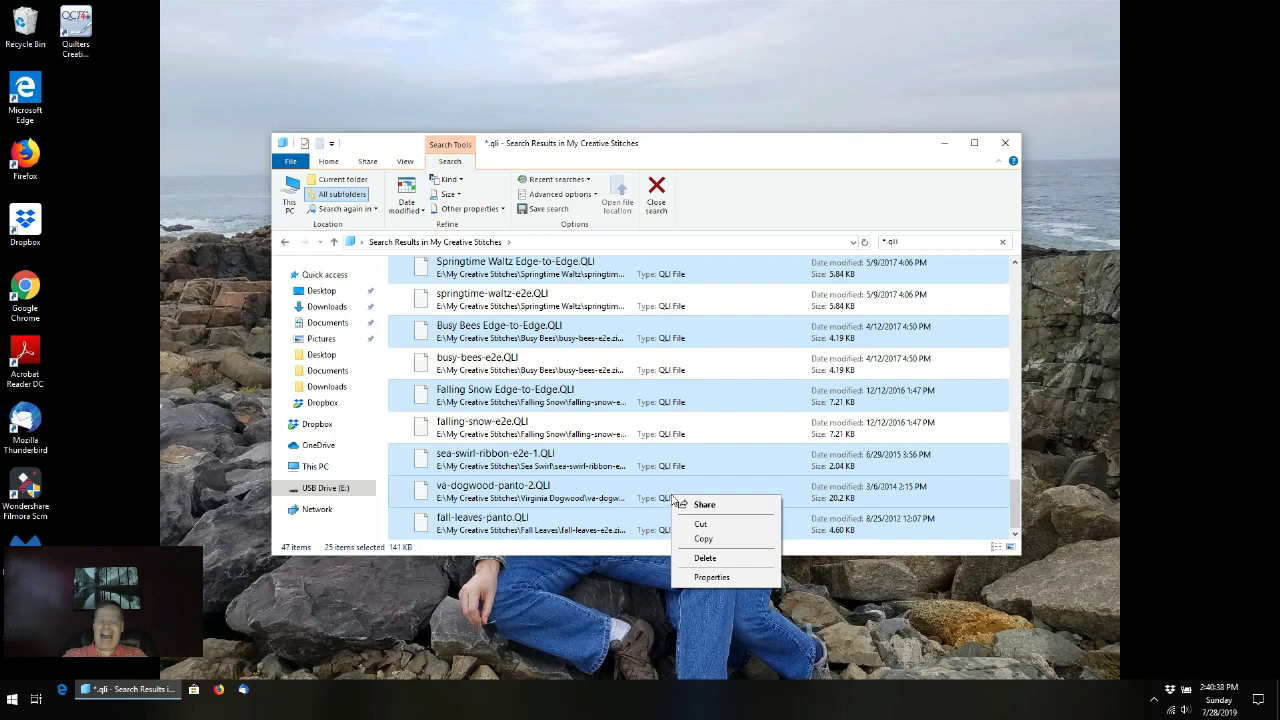
click(704, 540)
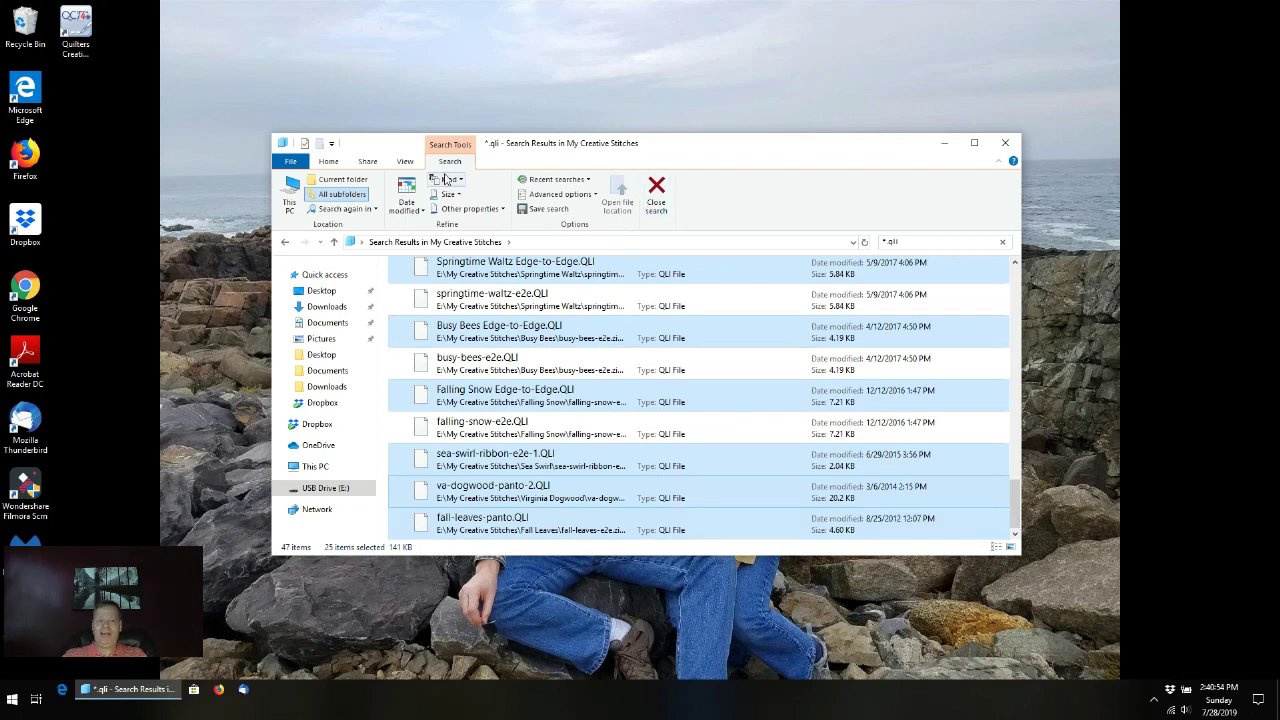
- Close the search and go to the New Pantos folder on USB Drive (E:)
click(657, 194)
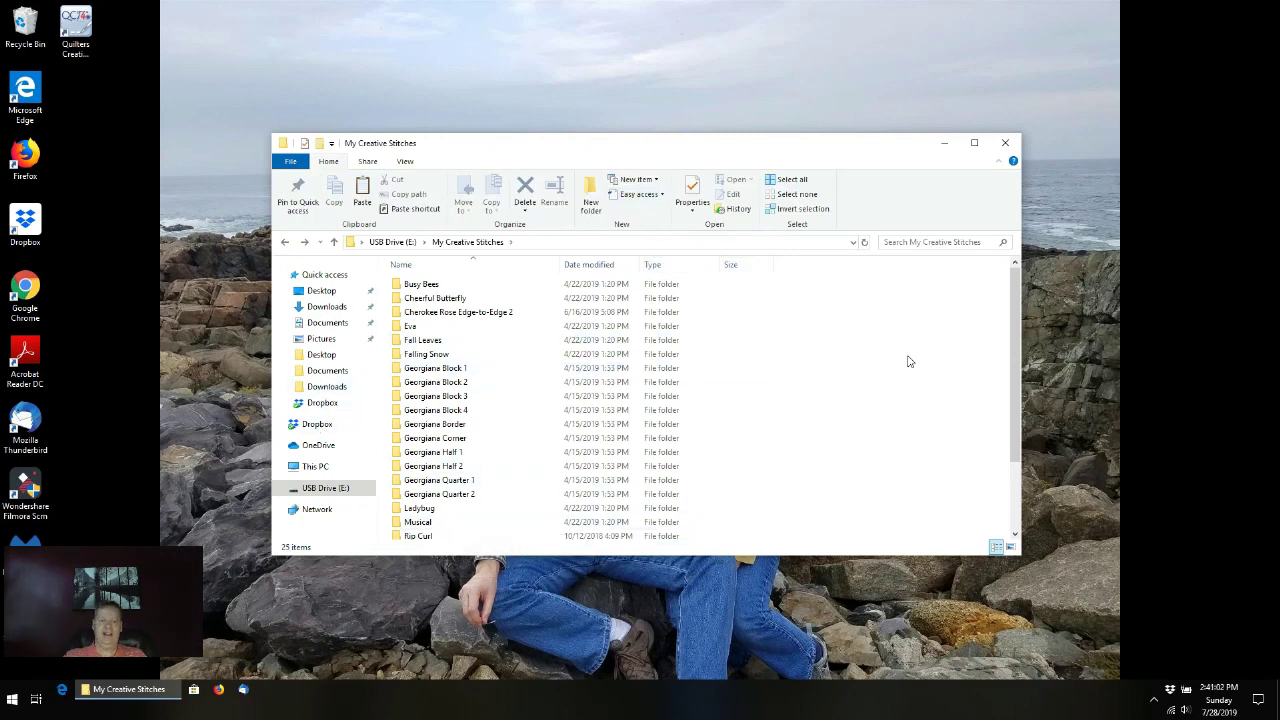
click(400, 246)
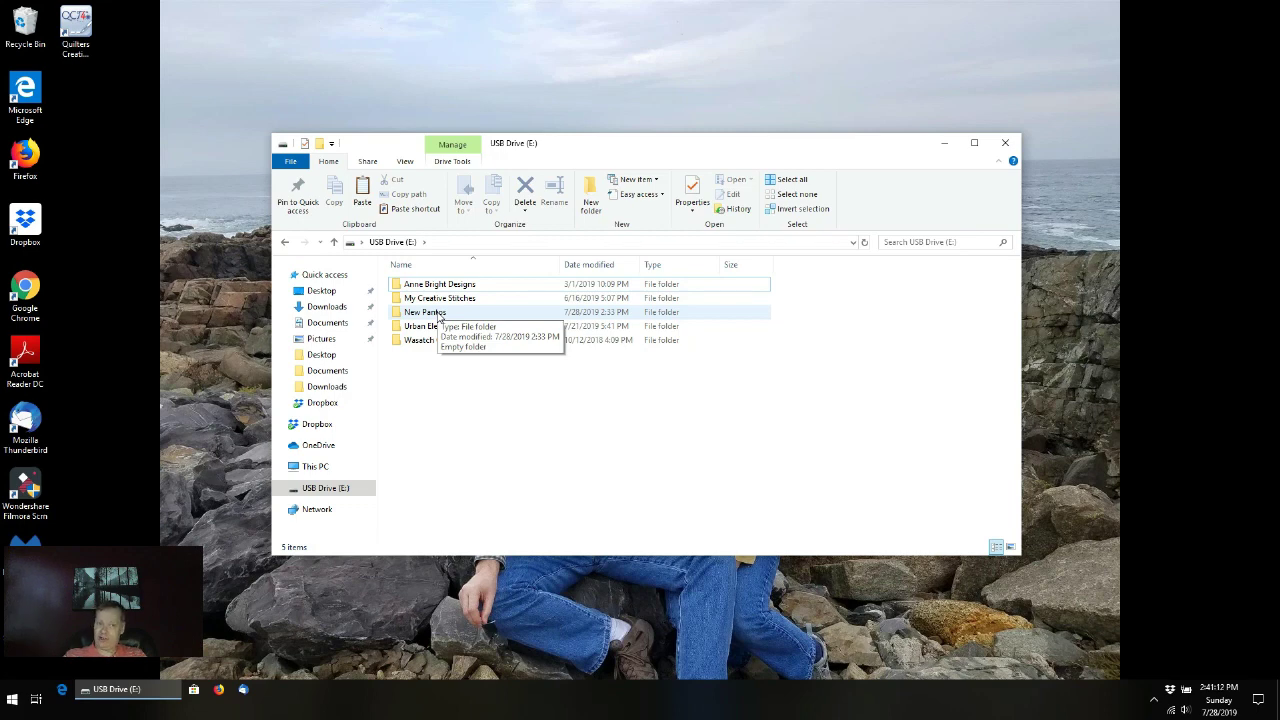
double_click(438, 314)
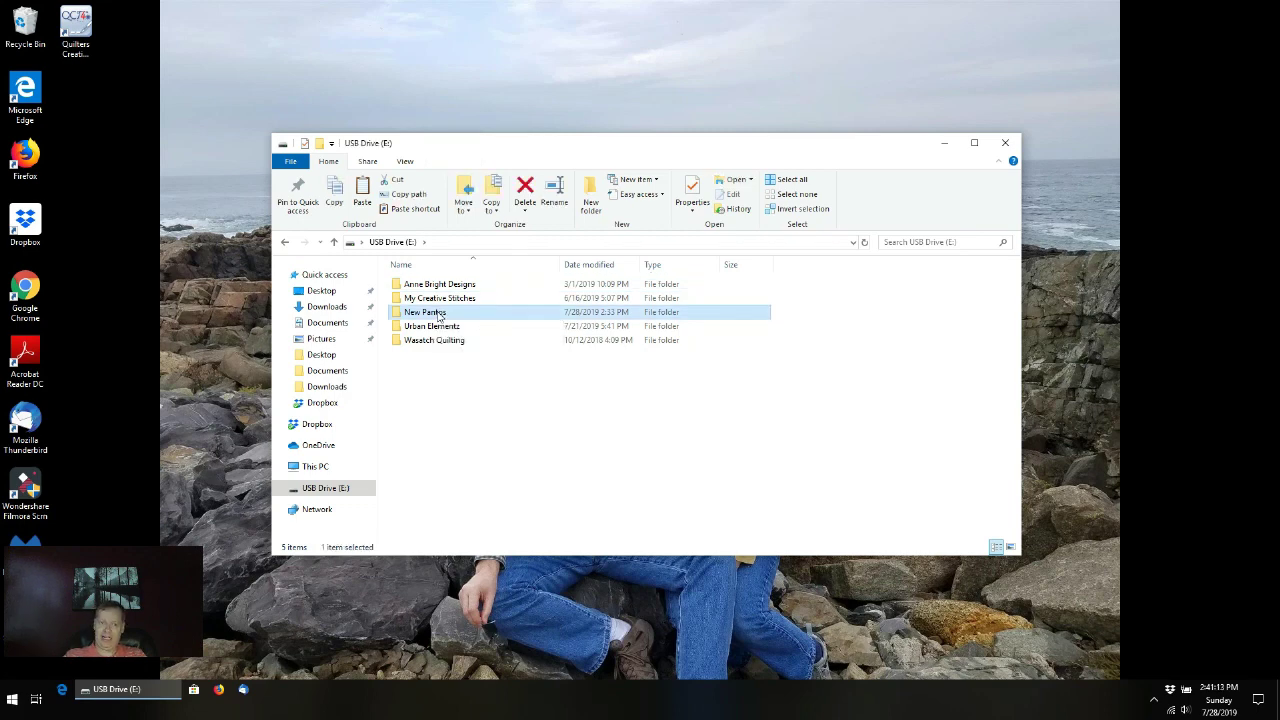
- Paste the 25 copied QLI files into New Pantos, then deselect them
right_click(572, 382)
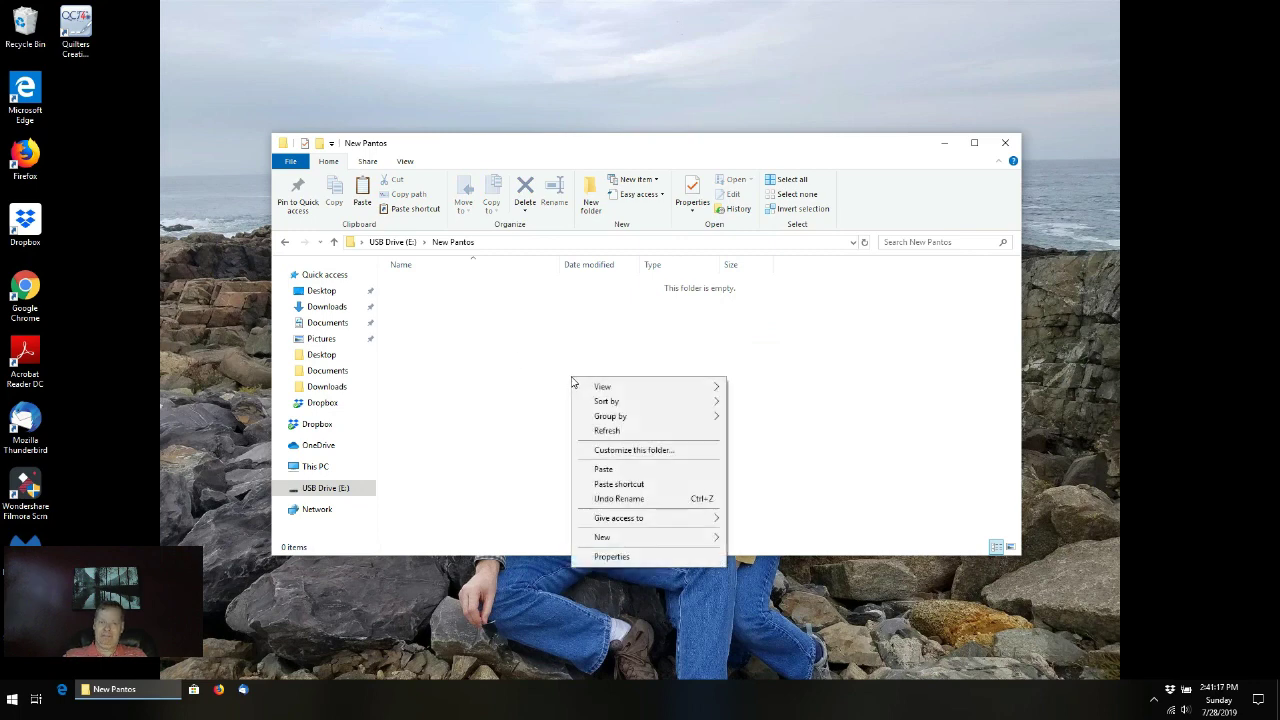
click(646, 470)
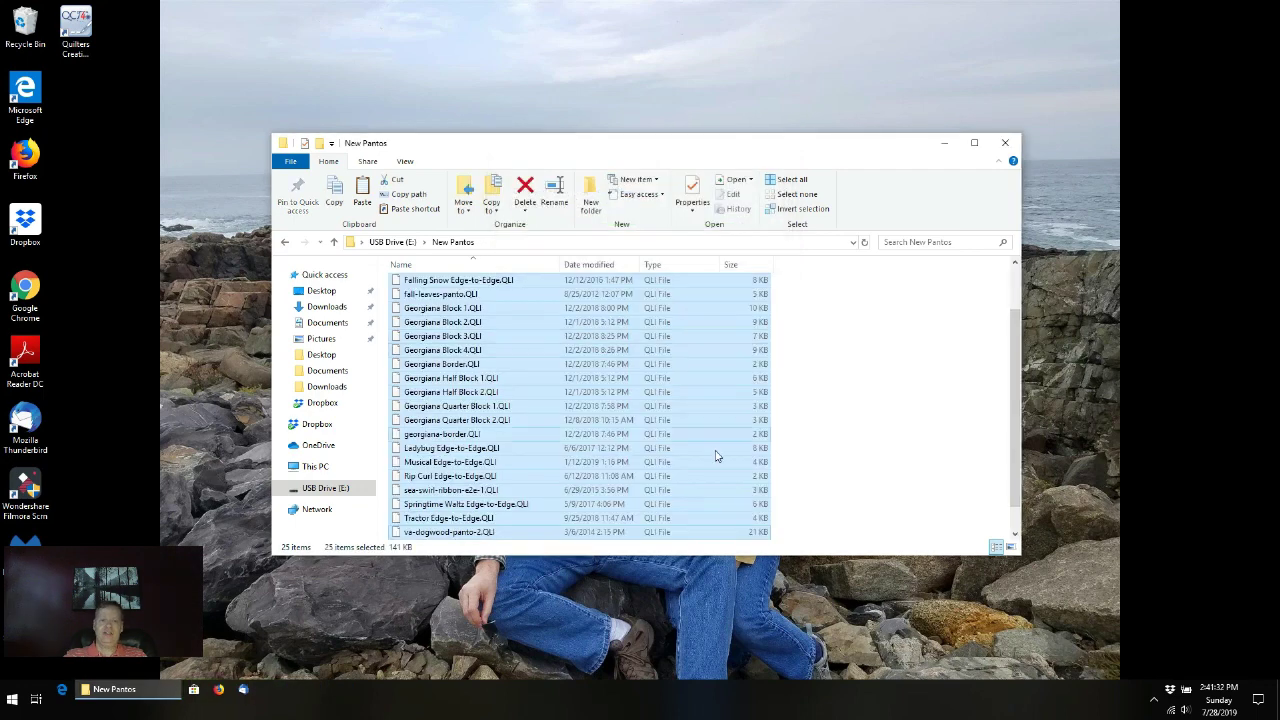
scroll(578, 386, up, 2)
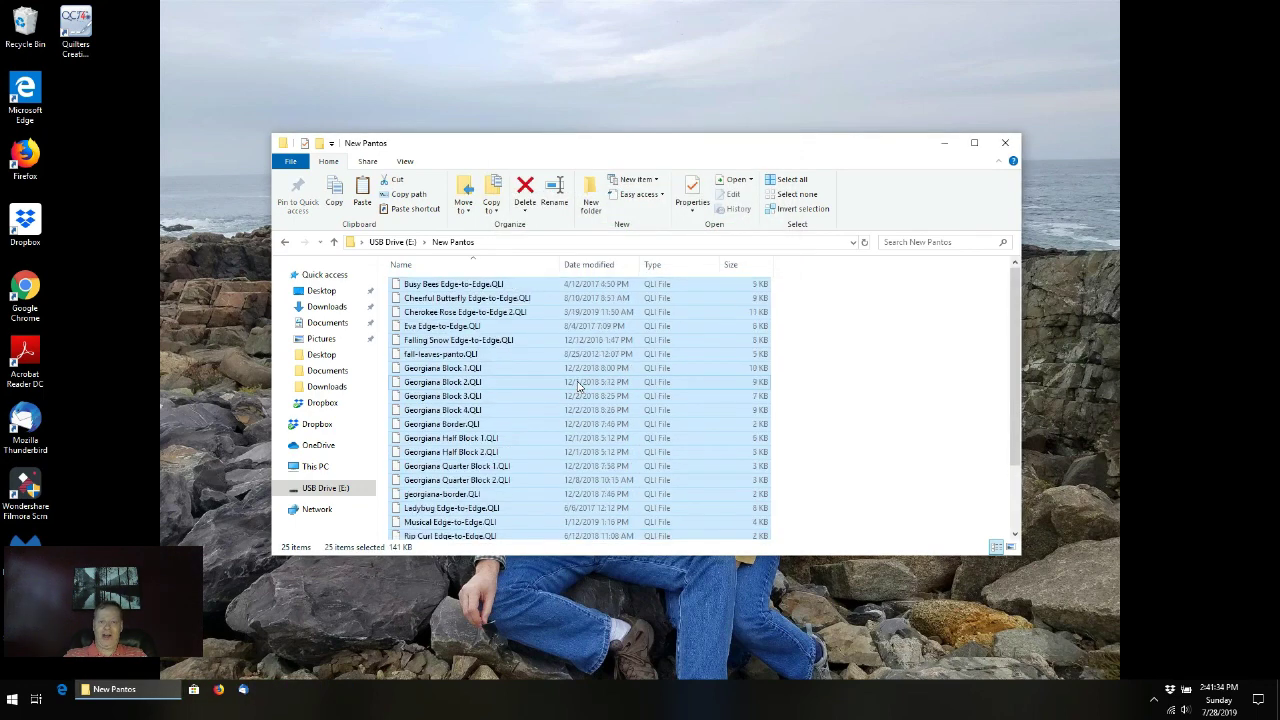
scroll(508, 293, down, 2)
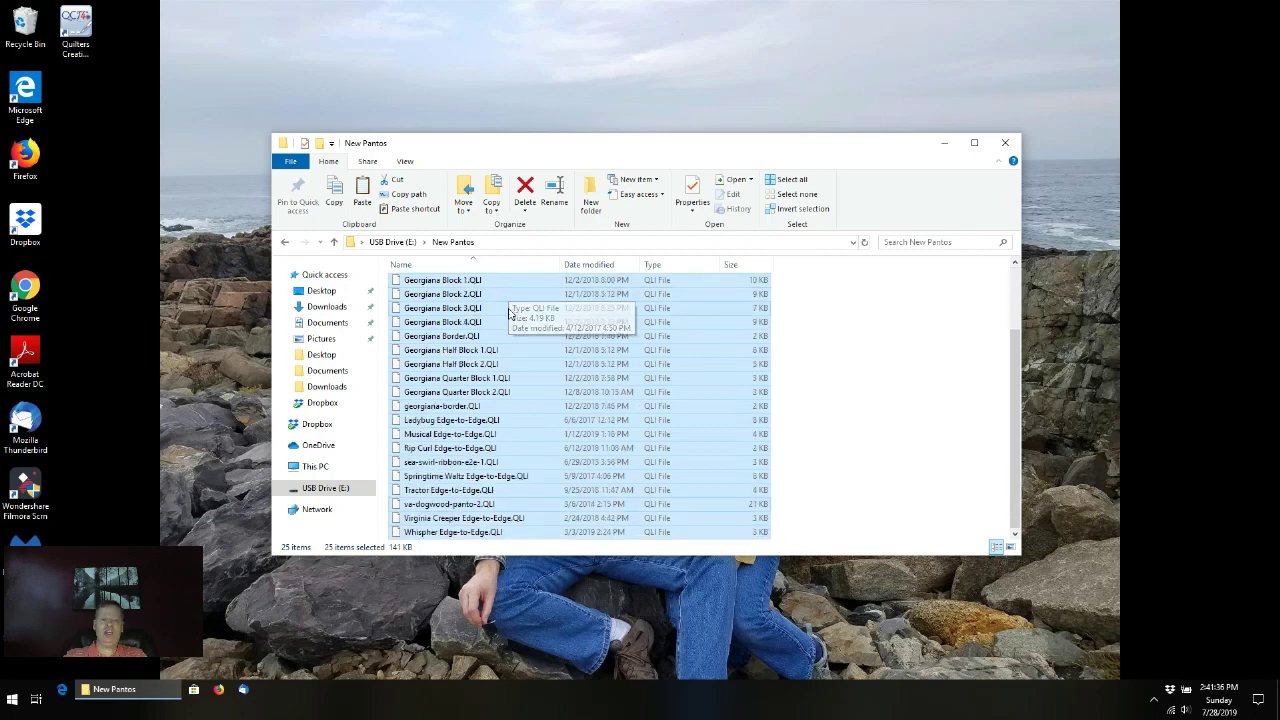
click(862, 440)
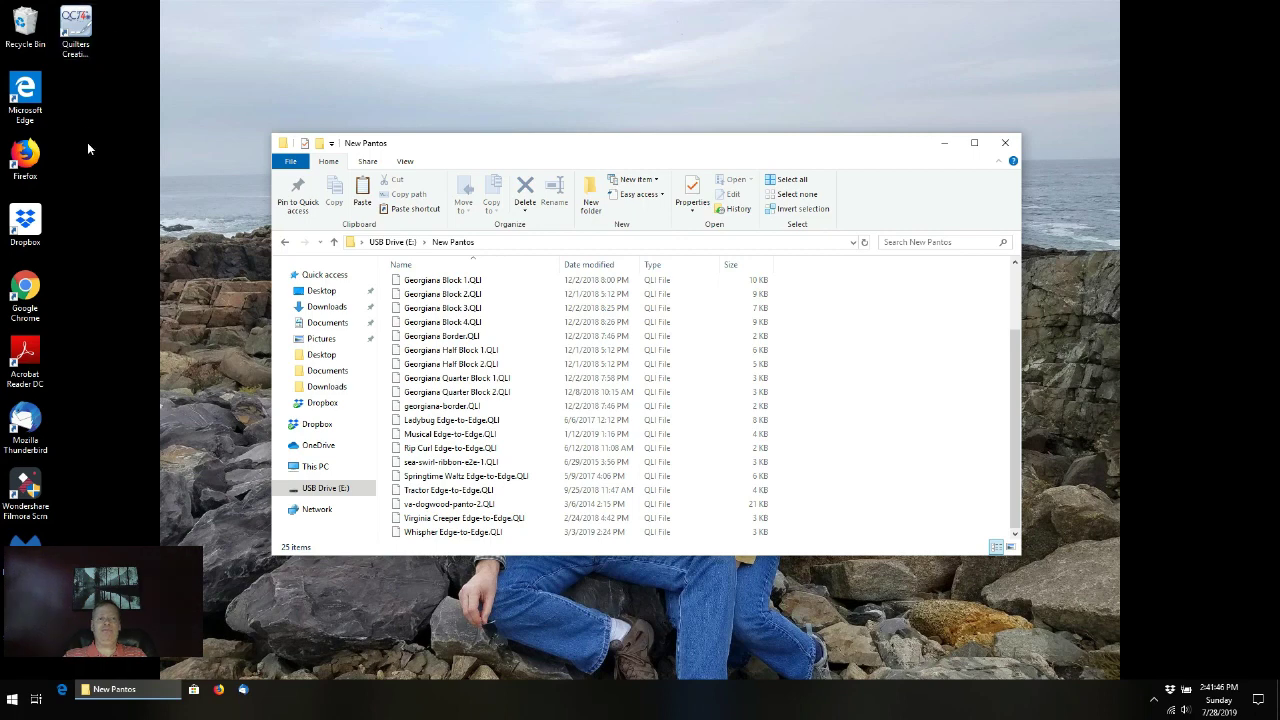
- Launch Quilter's Creative Touch in simulation mode, skipping registration
double_click(82, 46)
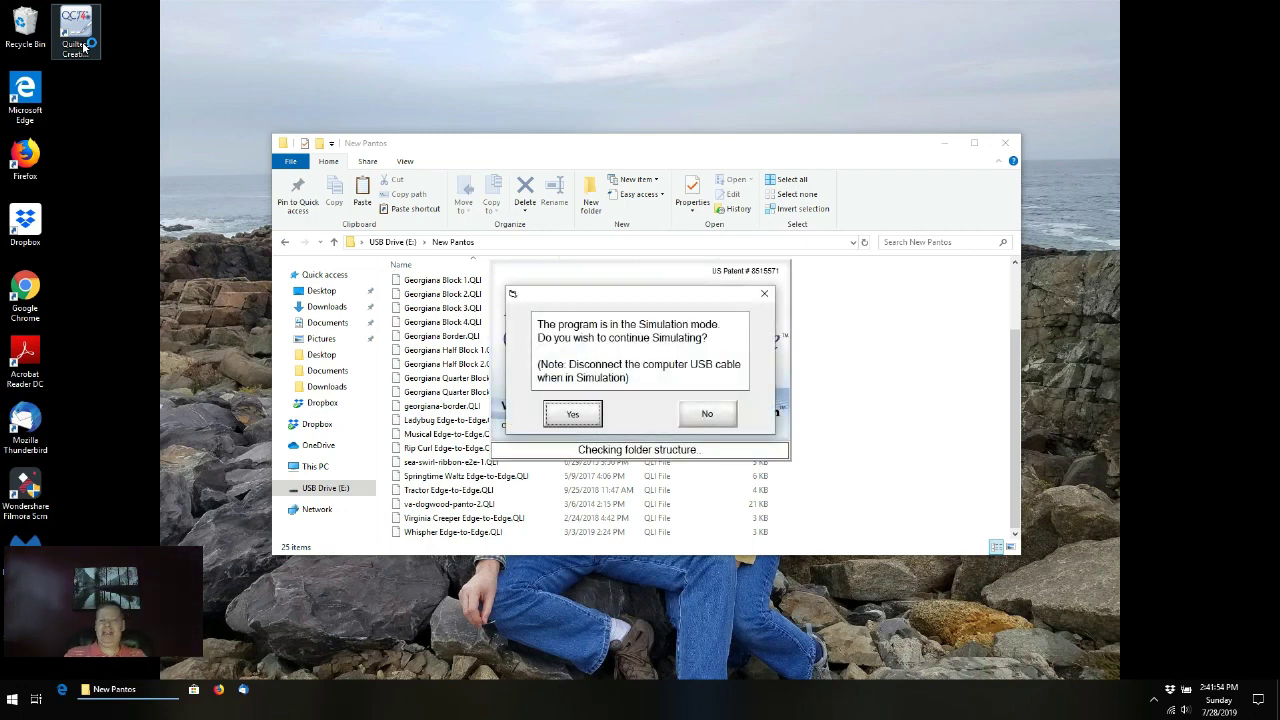
click(573, 416)
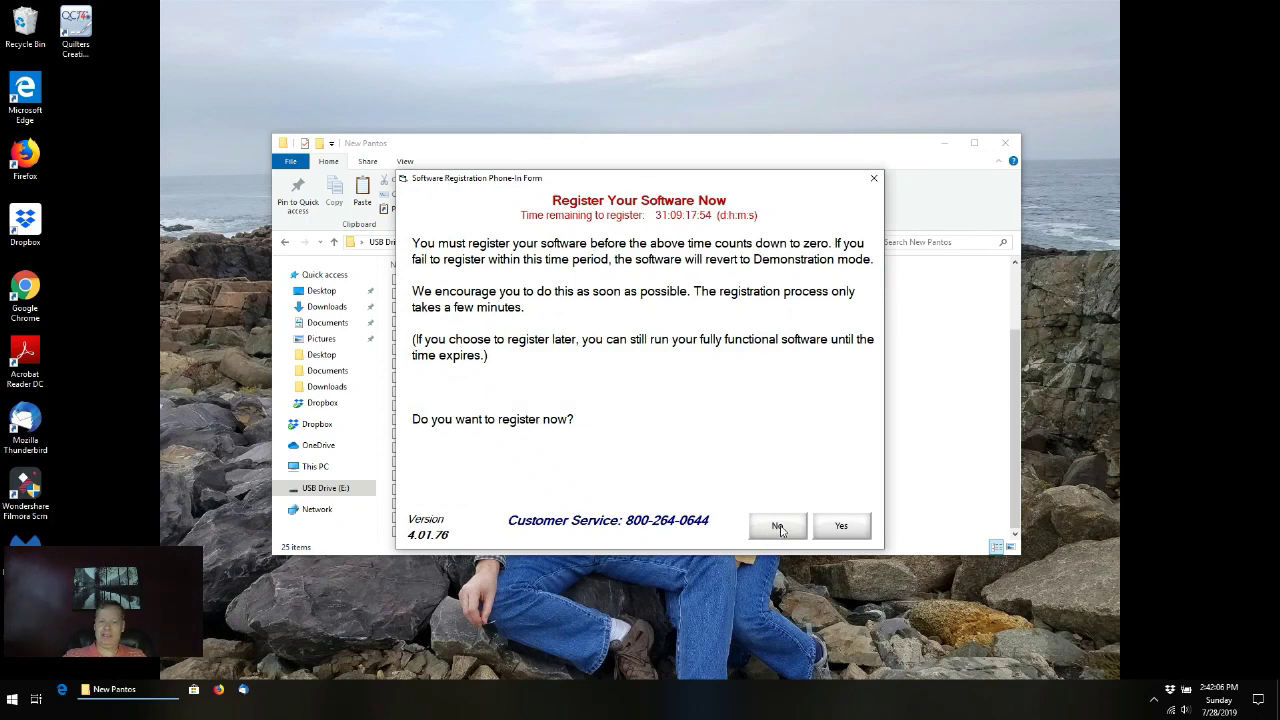
click(779, 527)
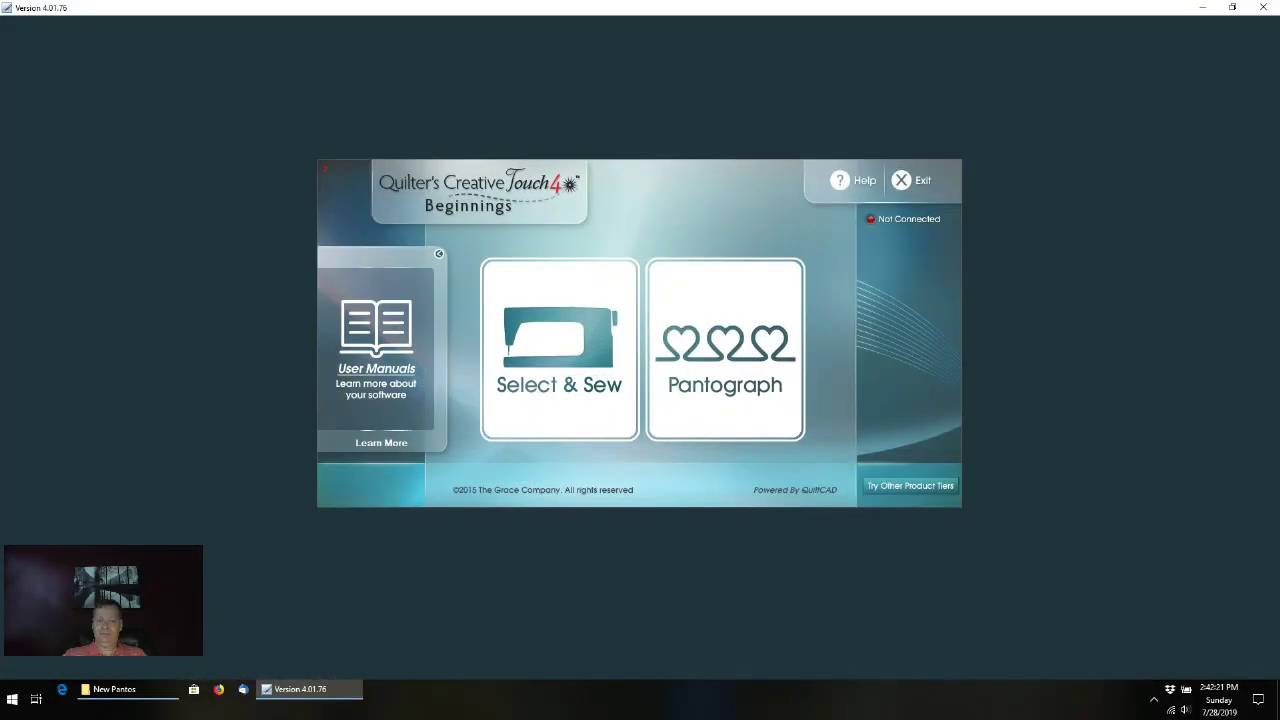
- Choose Pantograph and set the safe area's top-left and bottom-right corners
click(741, 354)
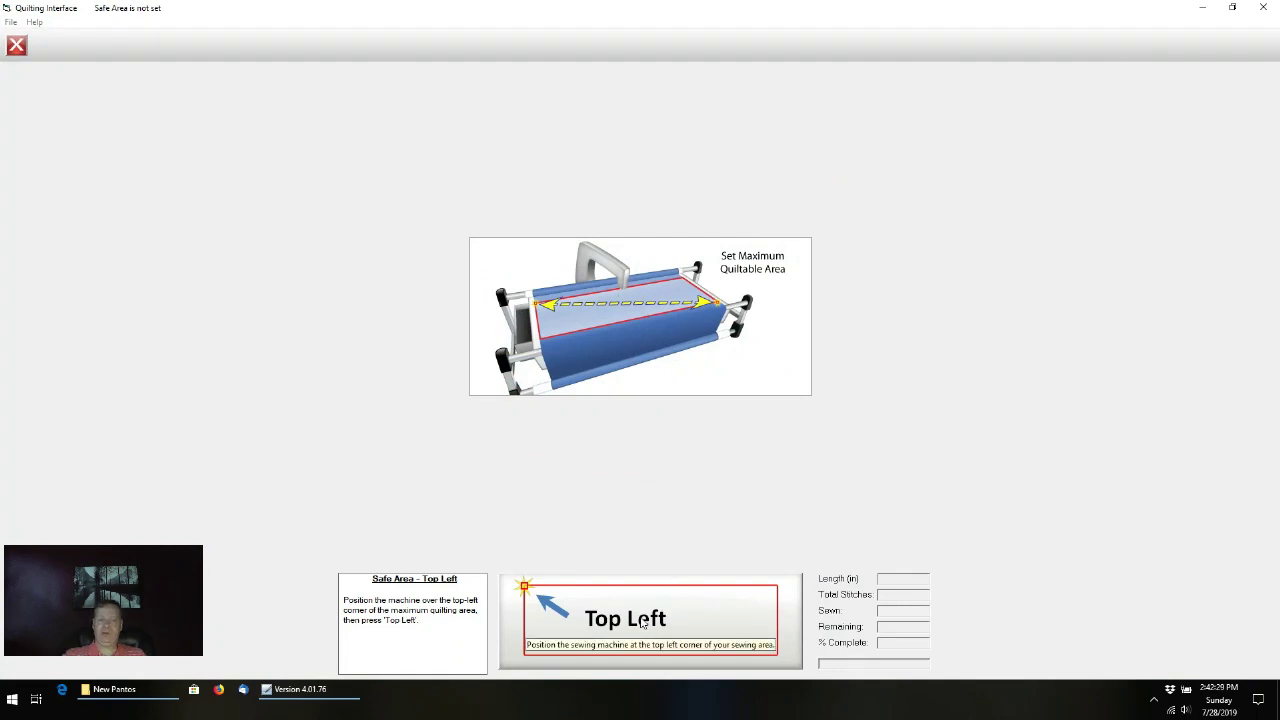
click(642, 623)
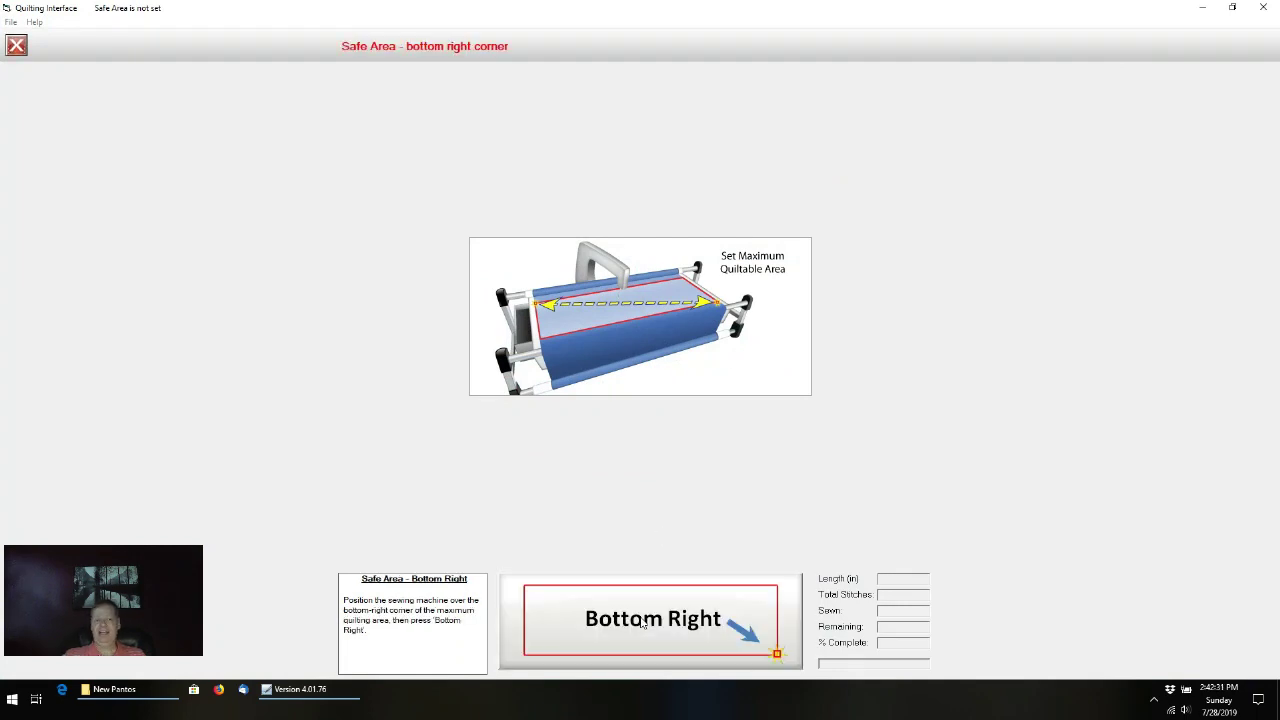
click(642, 623)
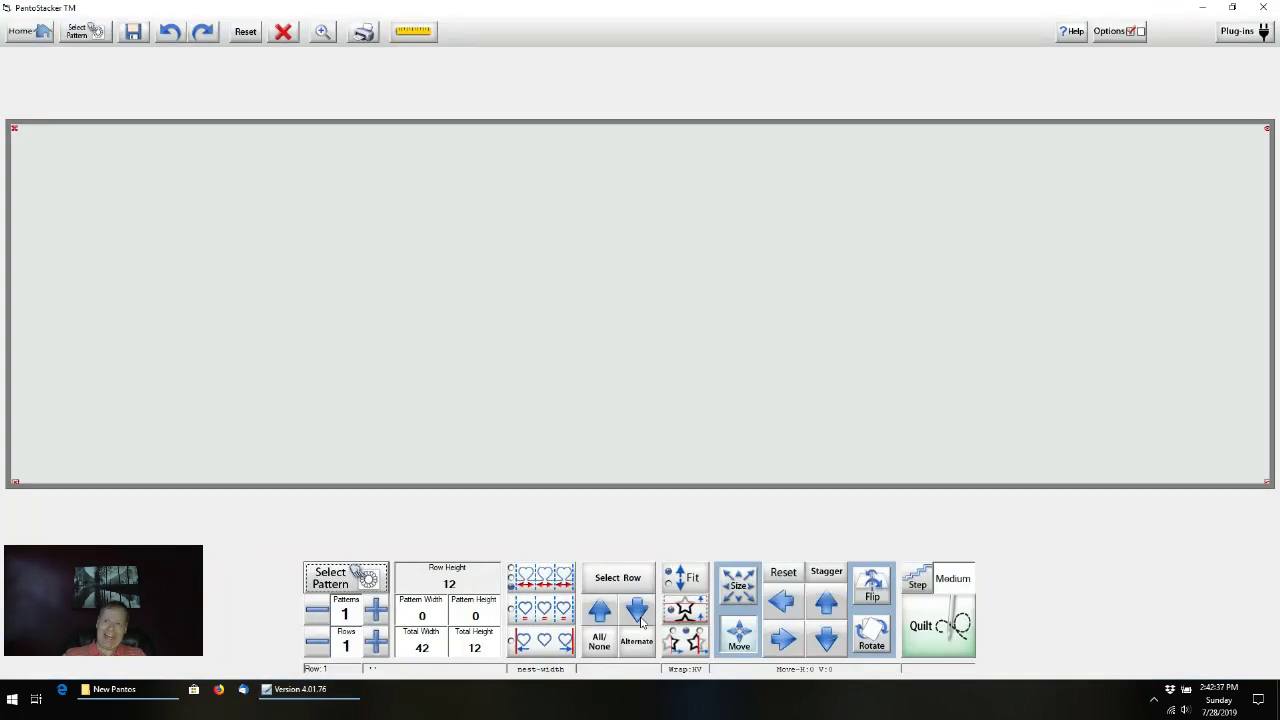
- Start Plug-ins > Batch Import and browse drive E: into the New Pantos folder
click(1246, 34)
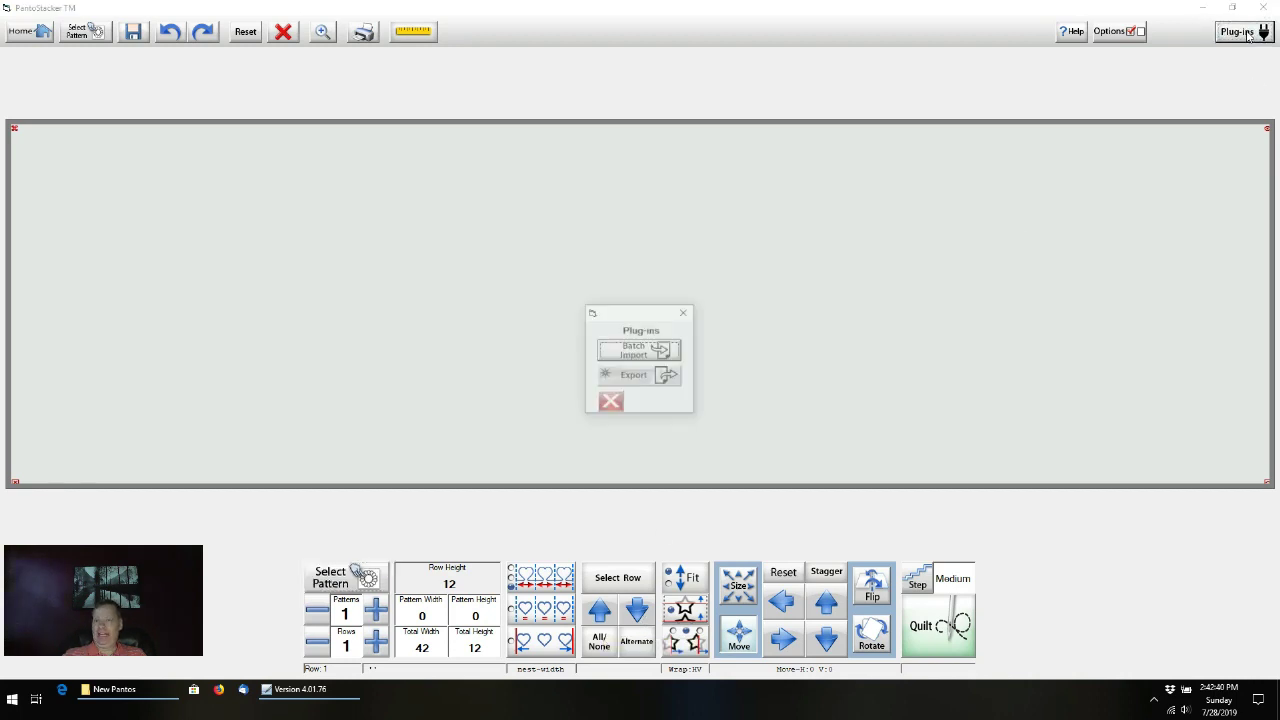
click(627, 354)
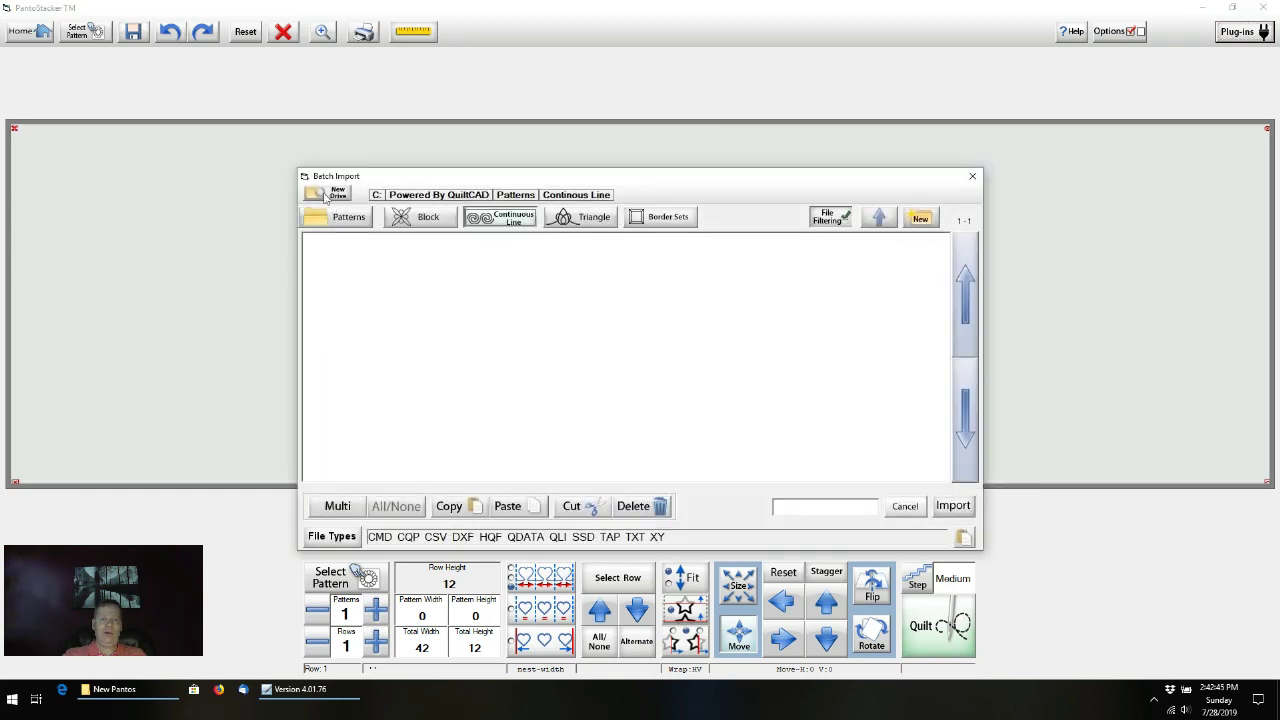
click(327, 196)
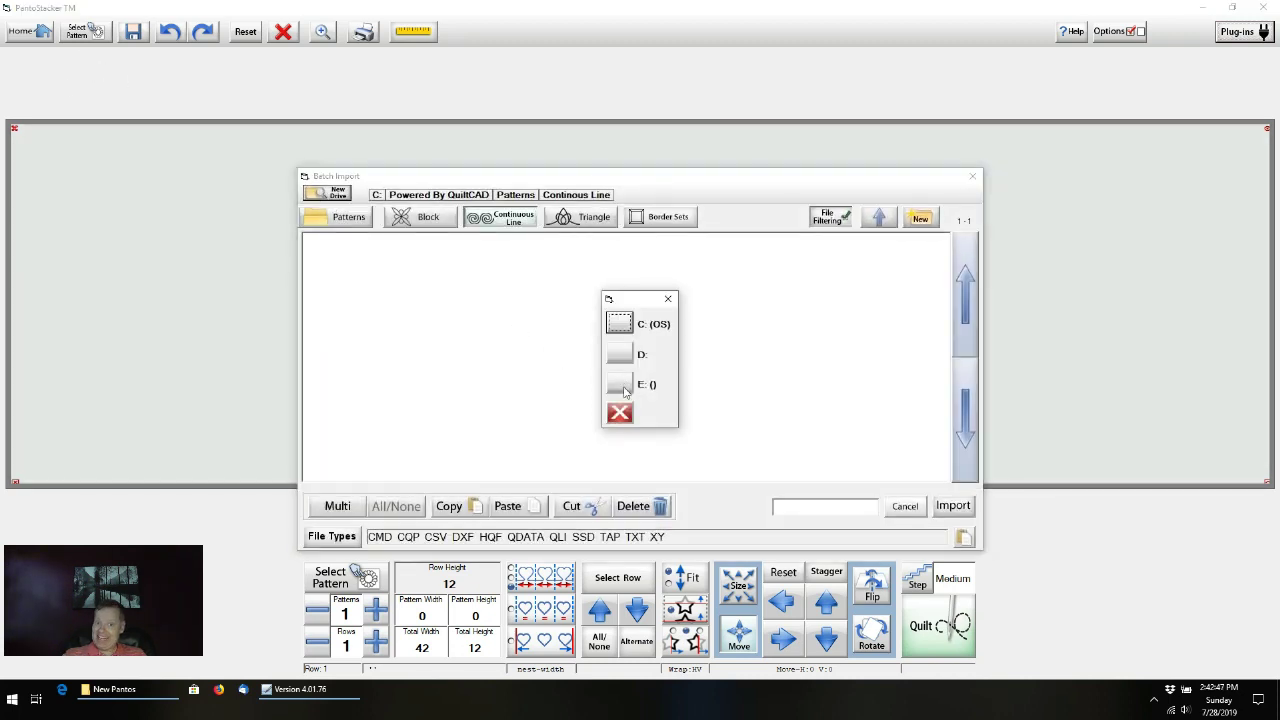
click(624, 390)
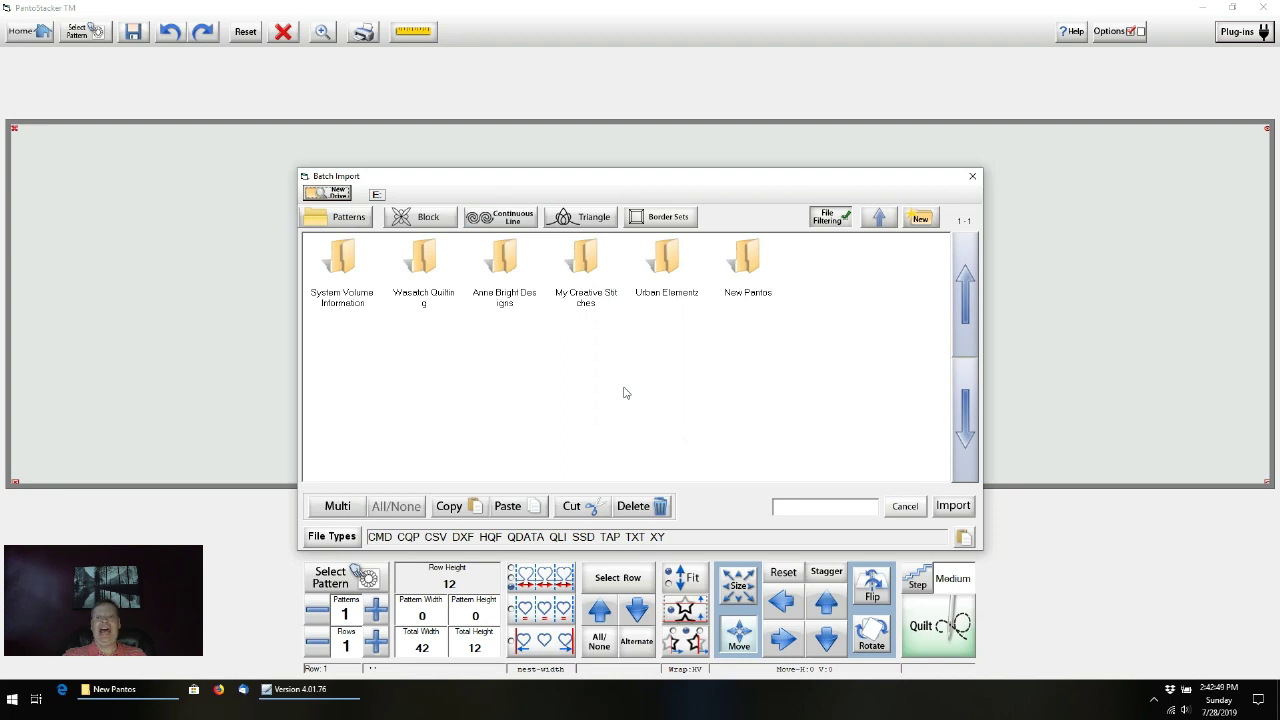
double_click(748, 262)
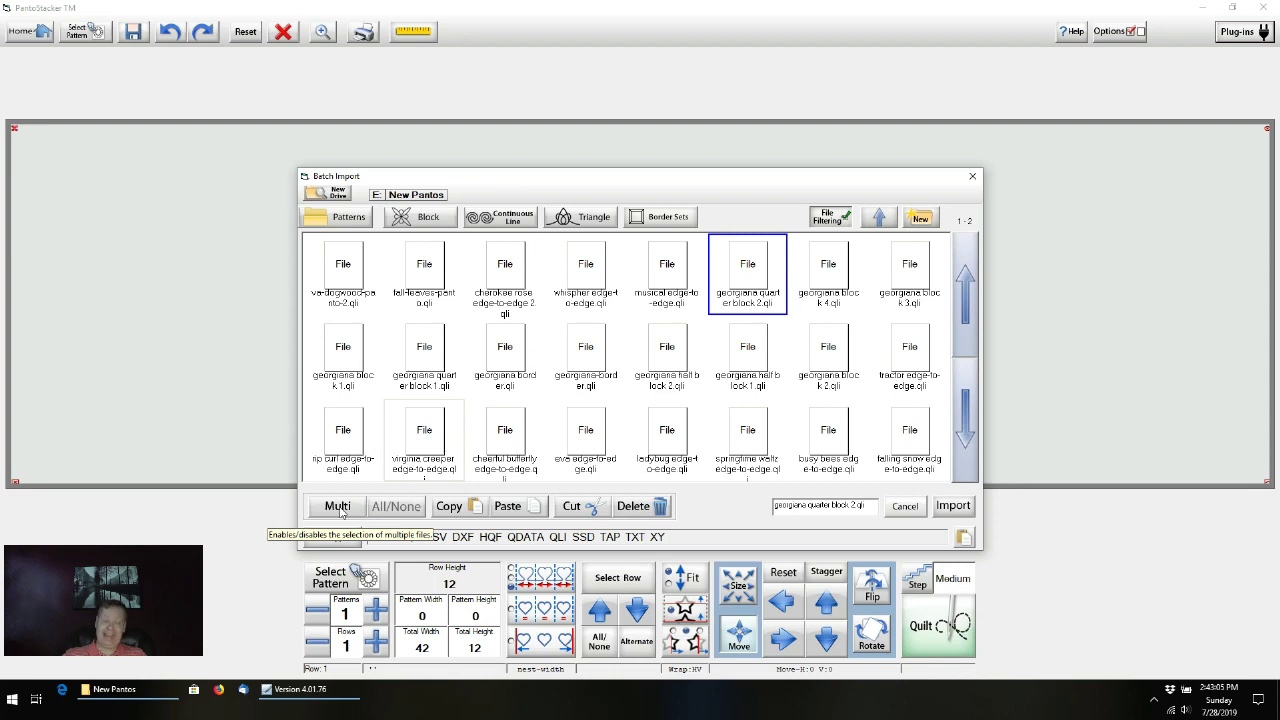
- Enable multi-select and pick va-dogwood, fall-leaves, cherokee rose 2, whisper, musical, georgiana blocks 4 and 3
click(339, 508)
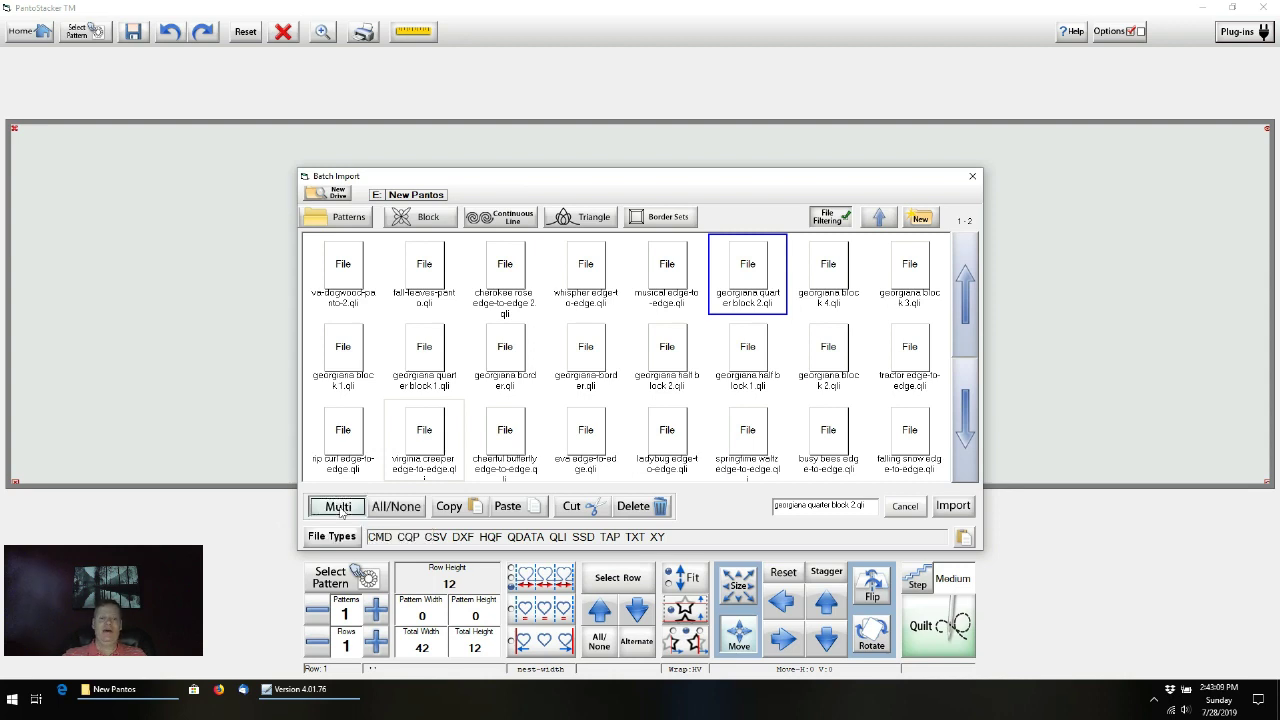
click(343, 267)
click(424, 278)
click(515, 277)
click(580, 283)
click(673, 280)
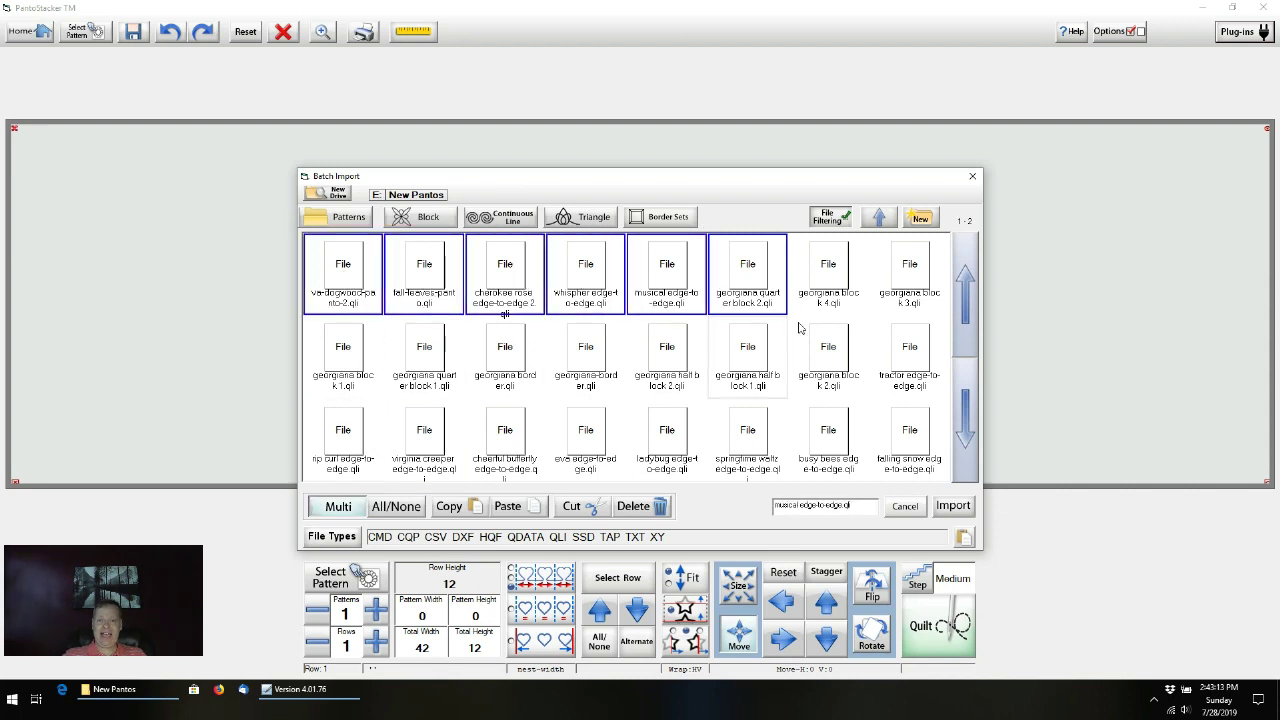
click(824, 280)
click(908, 280)
- Add tractor, georgiana block 2, half blocks 1–2, both borders, quarter block 1 and block 1
click(885, 362)
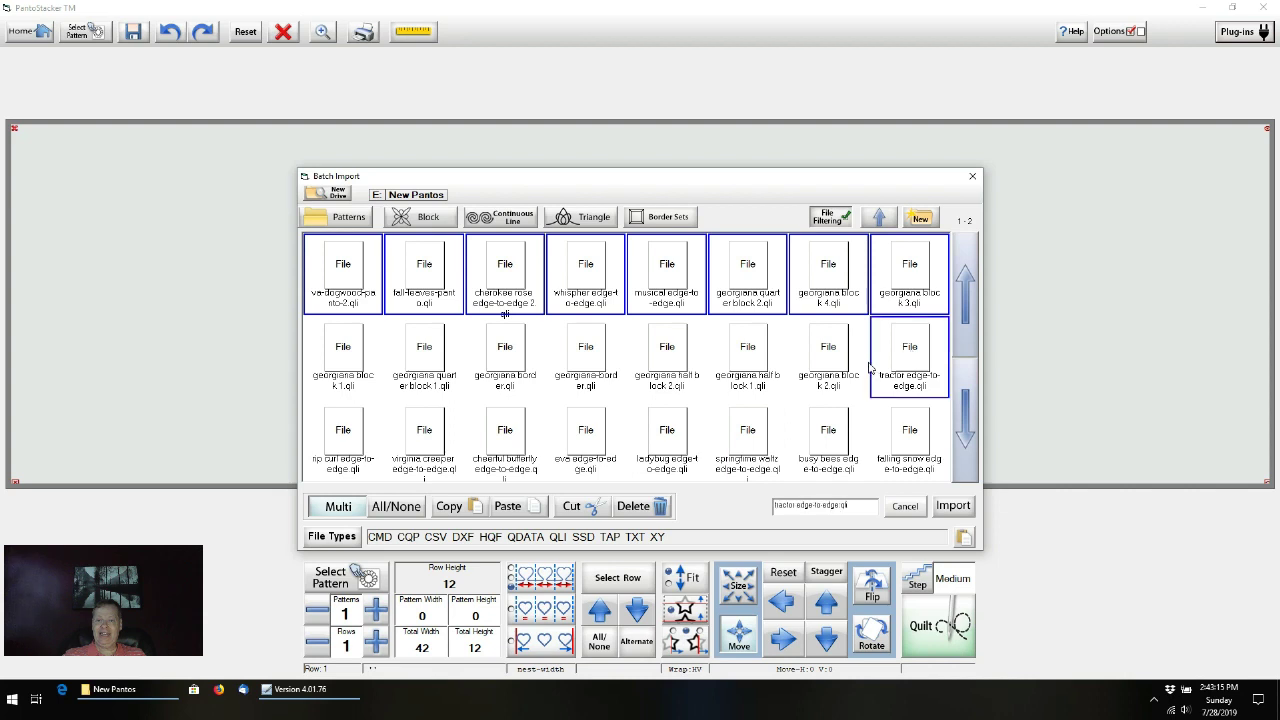
click(828, 360)
click(748, 362)
click(667, 365)
click(586, 366)
click(500, 372)
click(427, 380)
click(343, 366)
- Add rip curl, virginia creeper, cheerful butterfly, eve, ladybug, springtime waltz, busy bees and falling snow
click(351, 430)
click(412, 440)
click(503, 442)
click(586, 441)
click(685, 439)
click(742, 450)
click(828, 442)
click(897, 437)
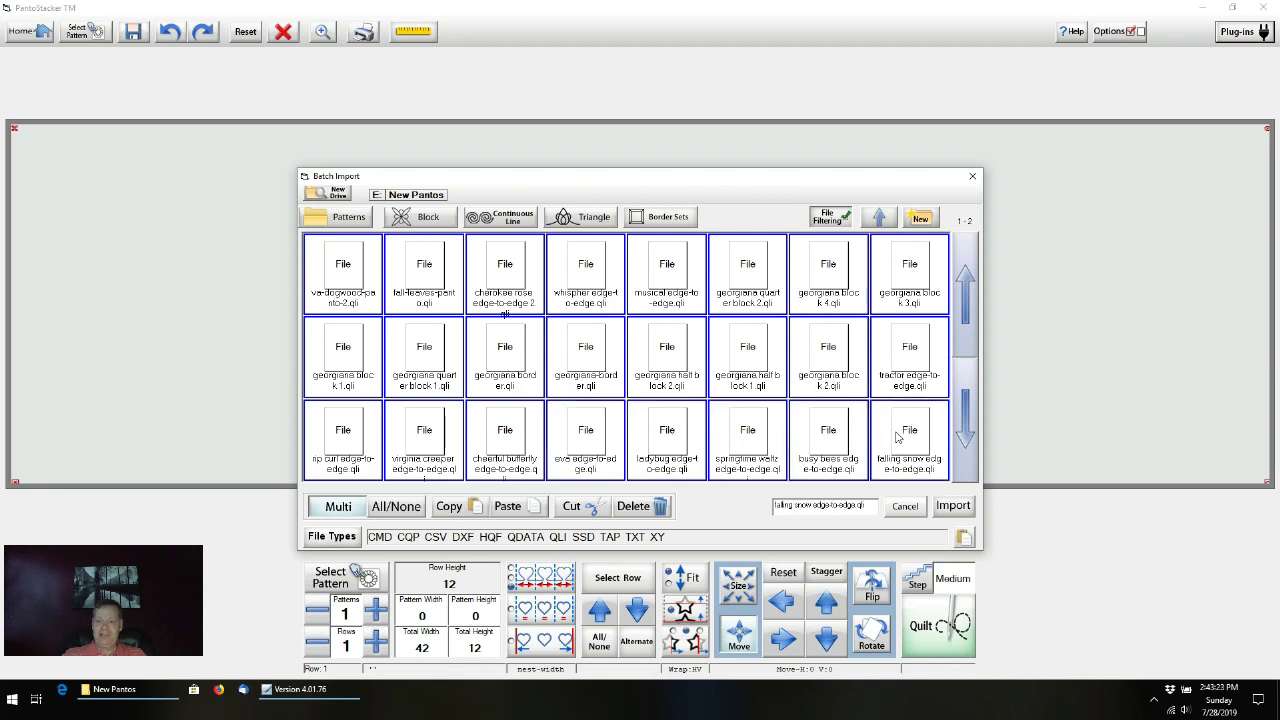
- Add sea-swirl-ribbon-e2e-1.qli from the second page, then recheck both pages
click(965, 430)
click(965, 430)
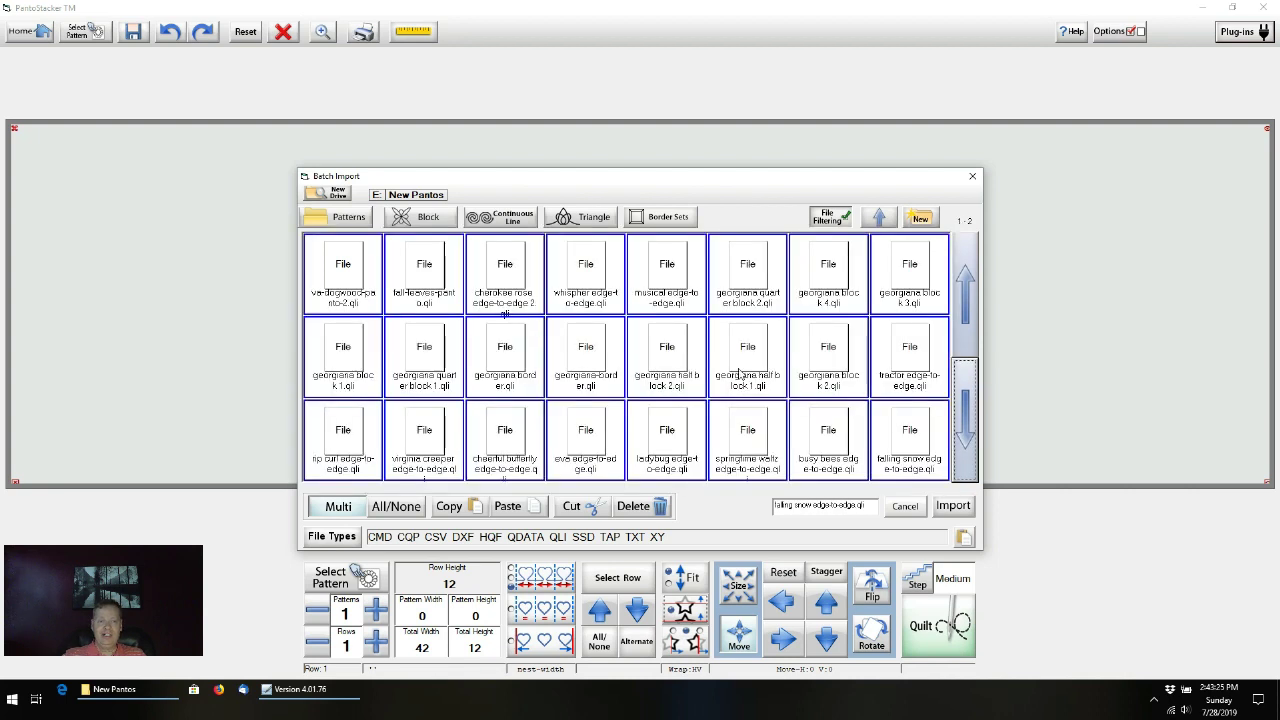
click(962, 462)
click(341, 270)
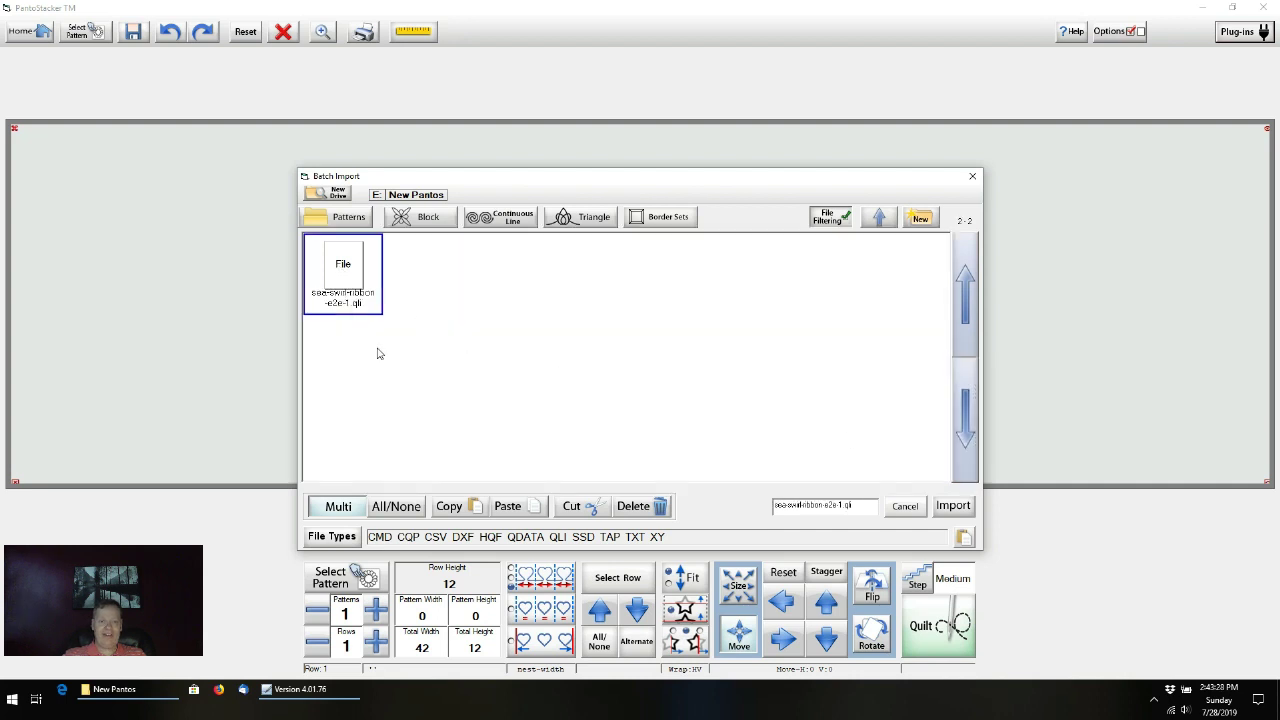
click(966, 287)
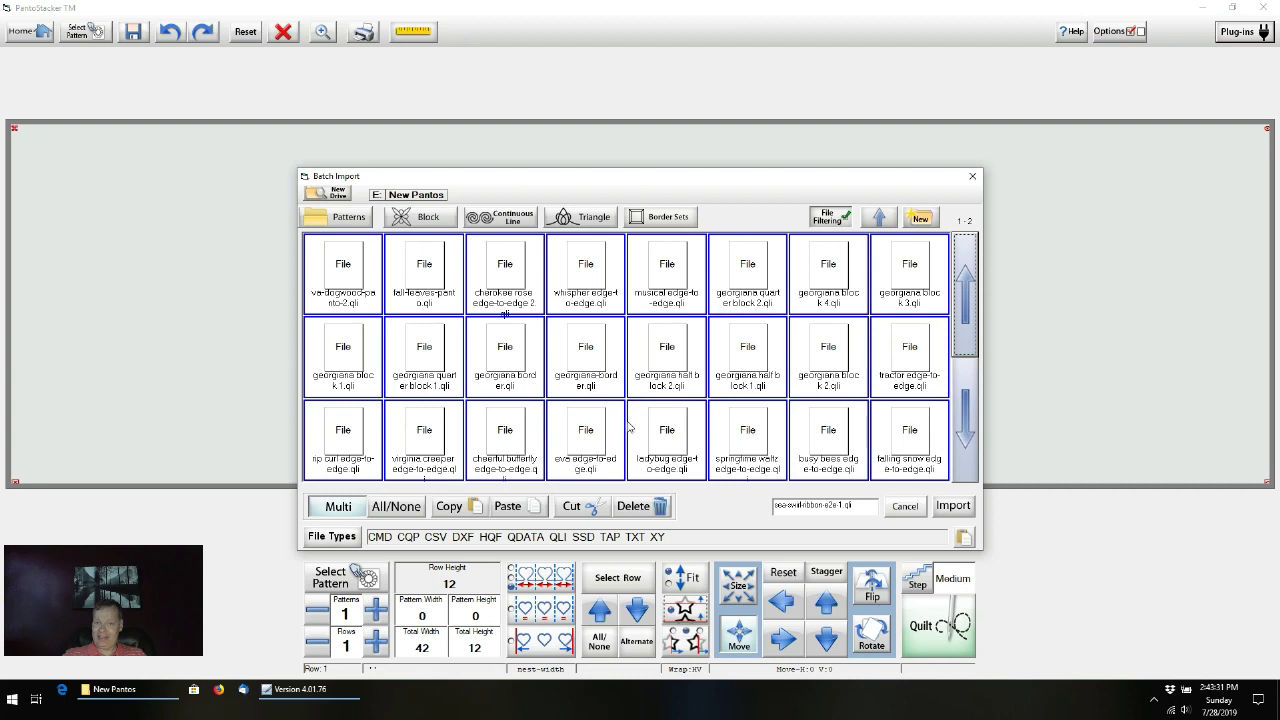
click(966, 444)
click(972, 297)
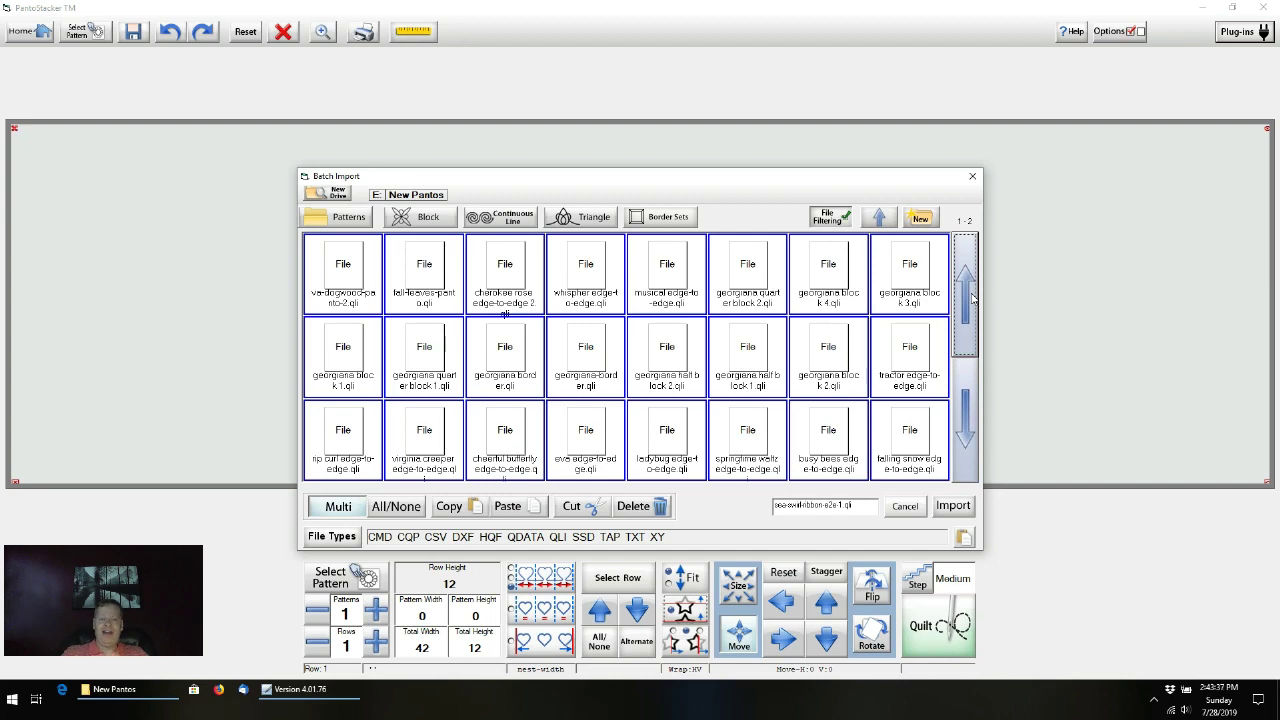
- Import the 25 selected patterns, dismiss the status report and decline further imports
click(954, 506)
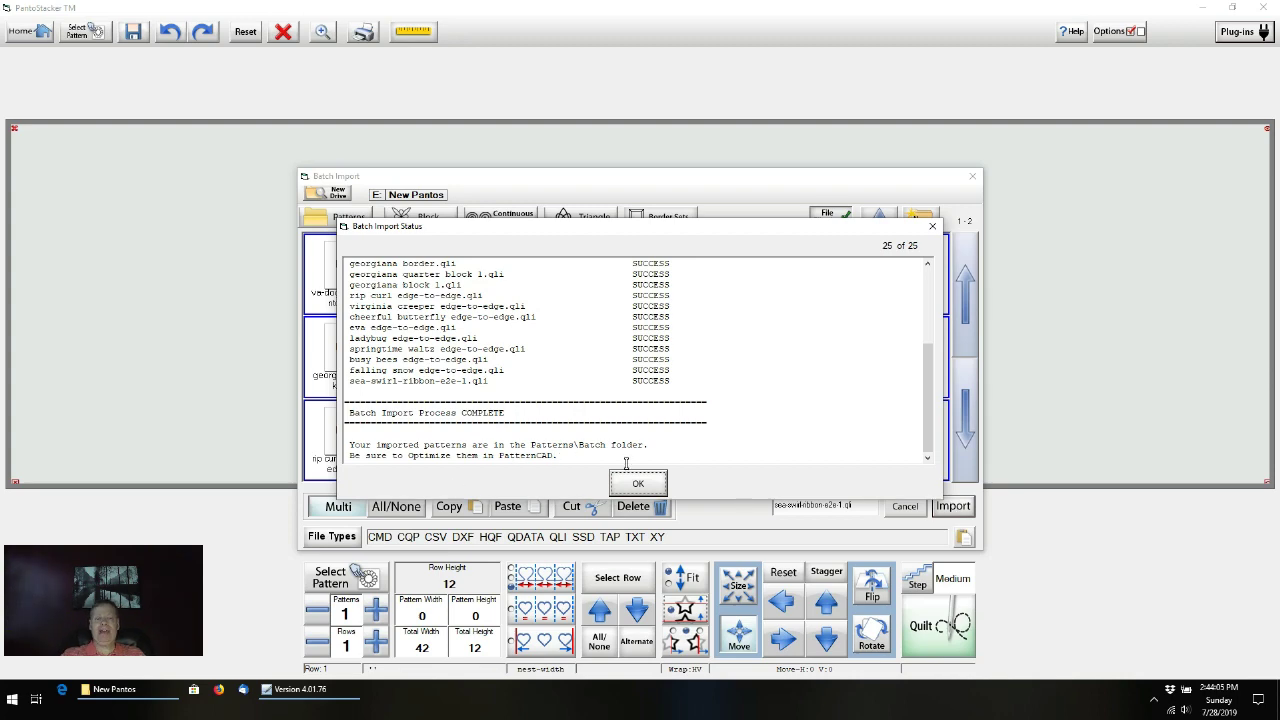
click(645, 487)
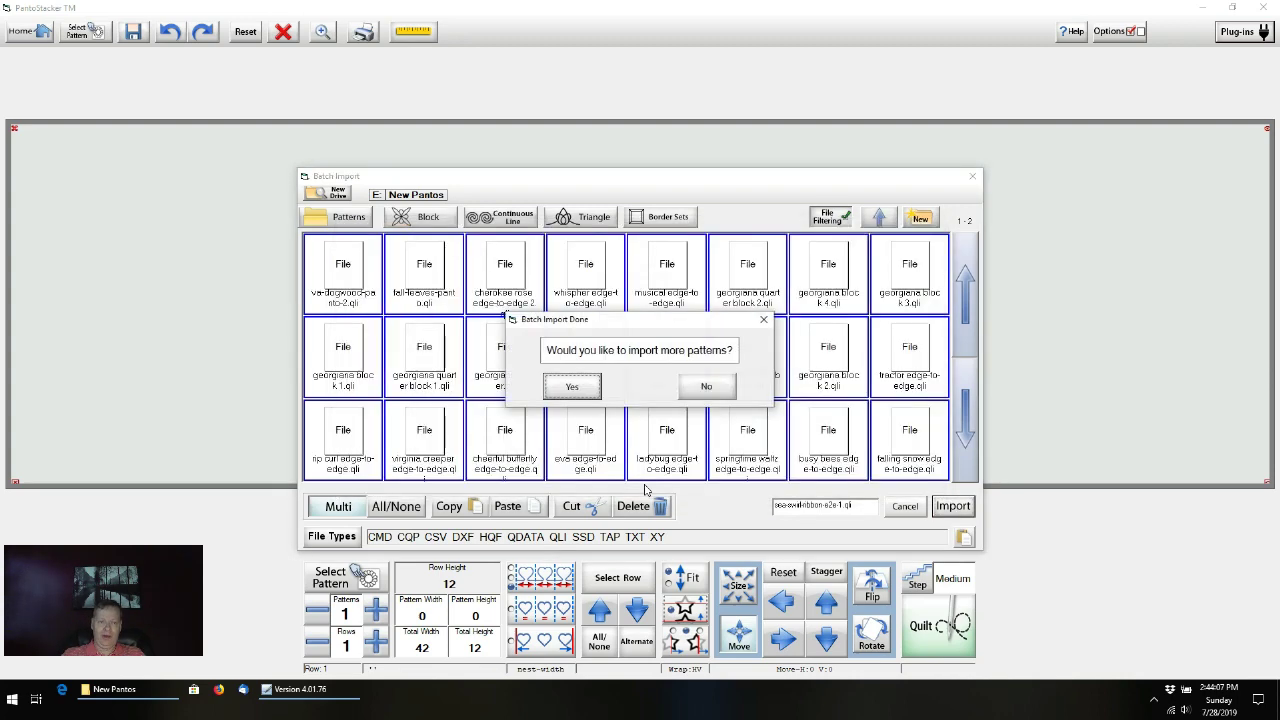
click(708, 388)
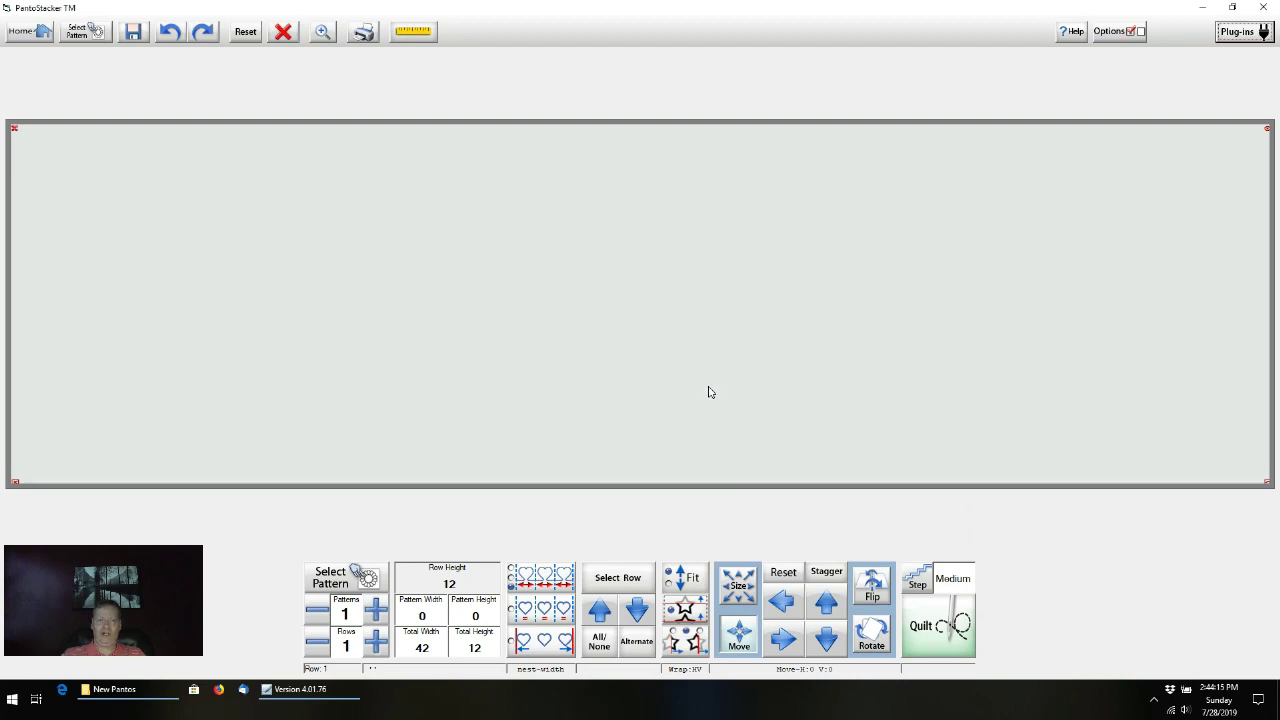
- Open Patterns\Batch in the pattern browser and page through the imported GPF thumbnails
click(96, 33)
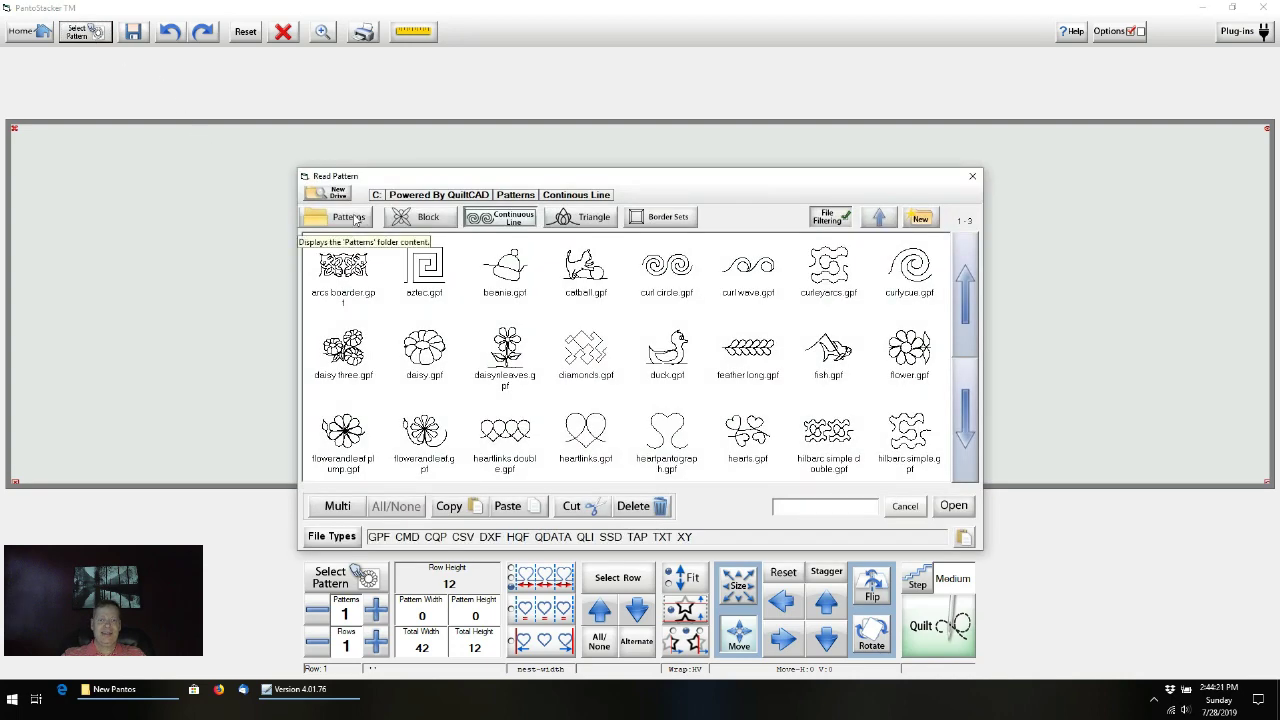
click(355, 218)
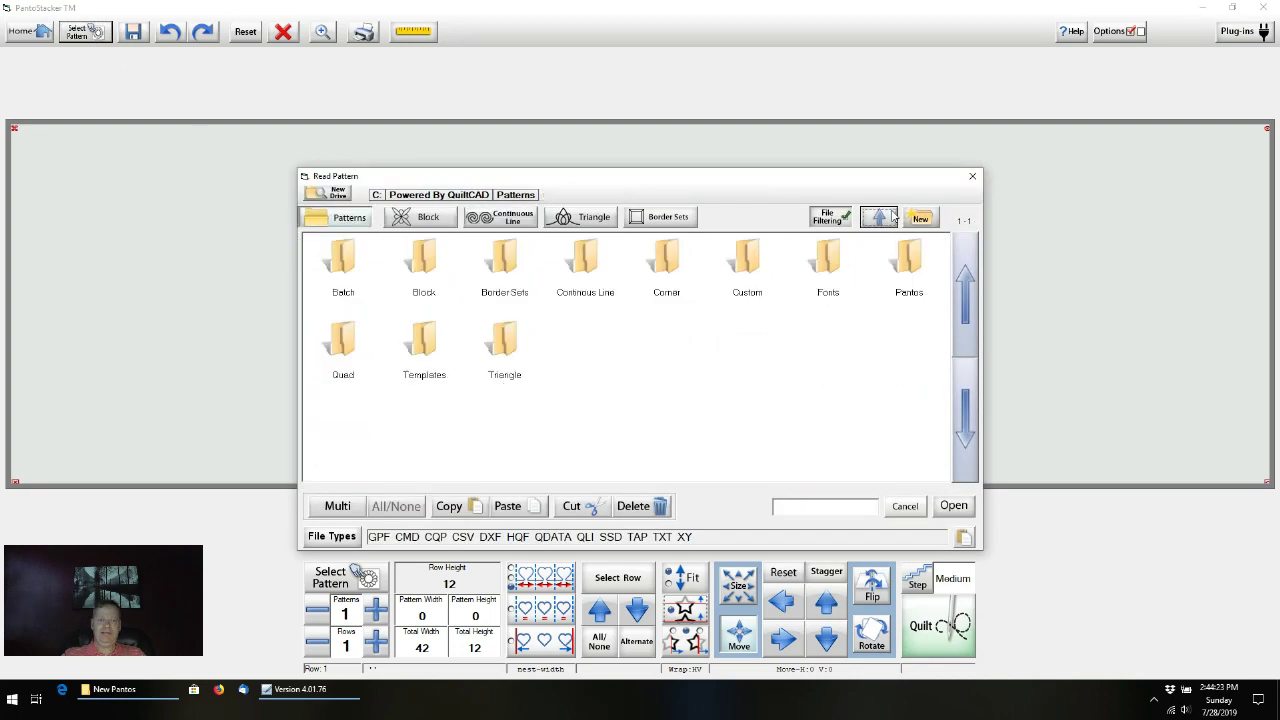
double_click(349, 268)
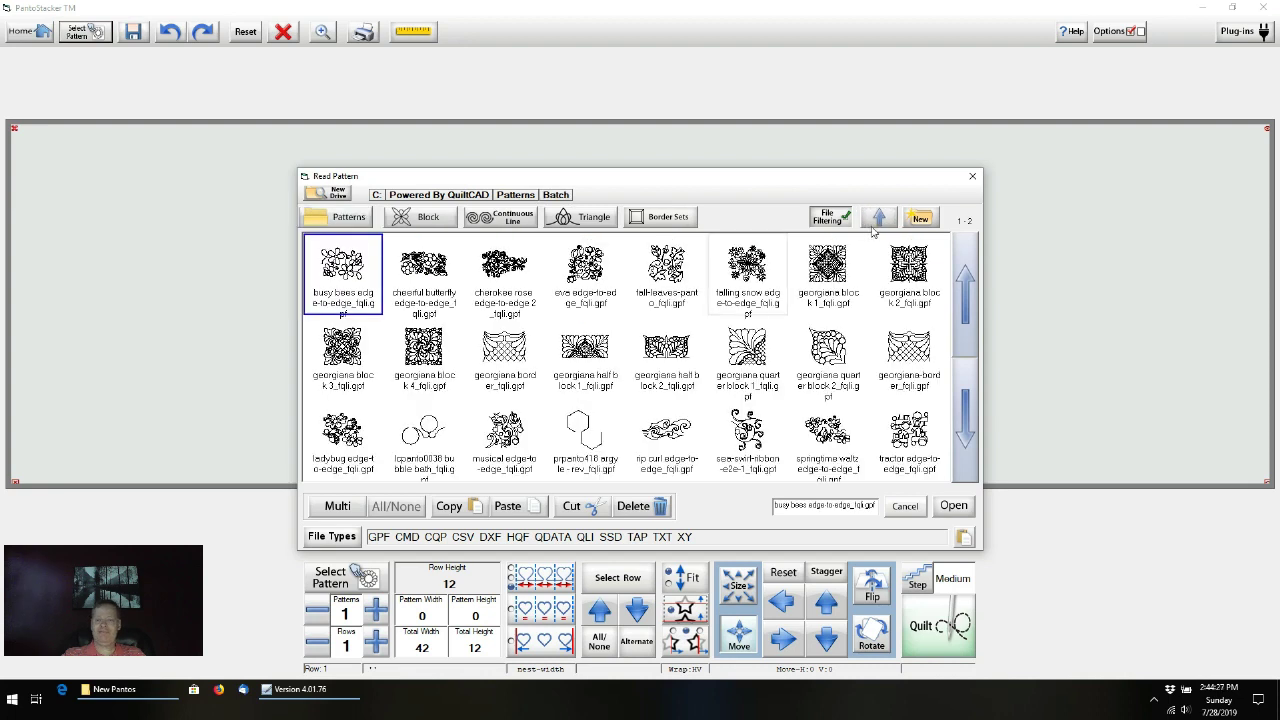
click(968, 440)
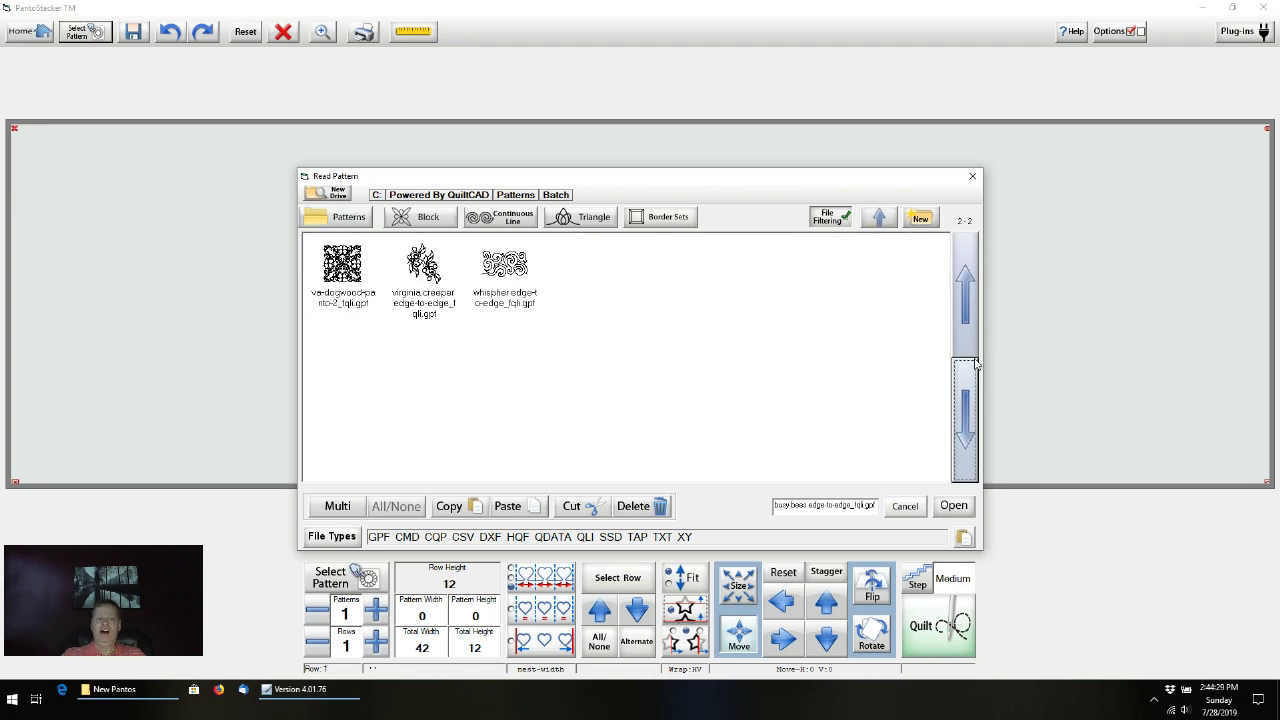
click(970, 318)
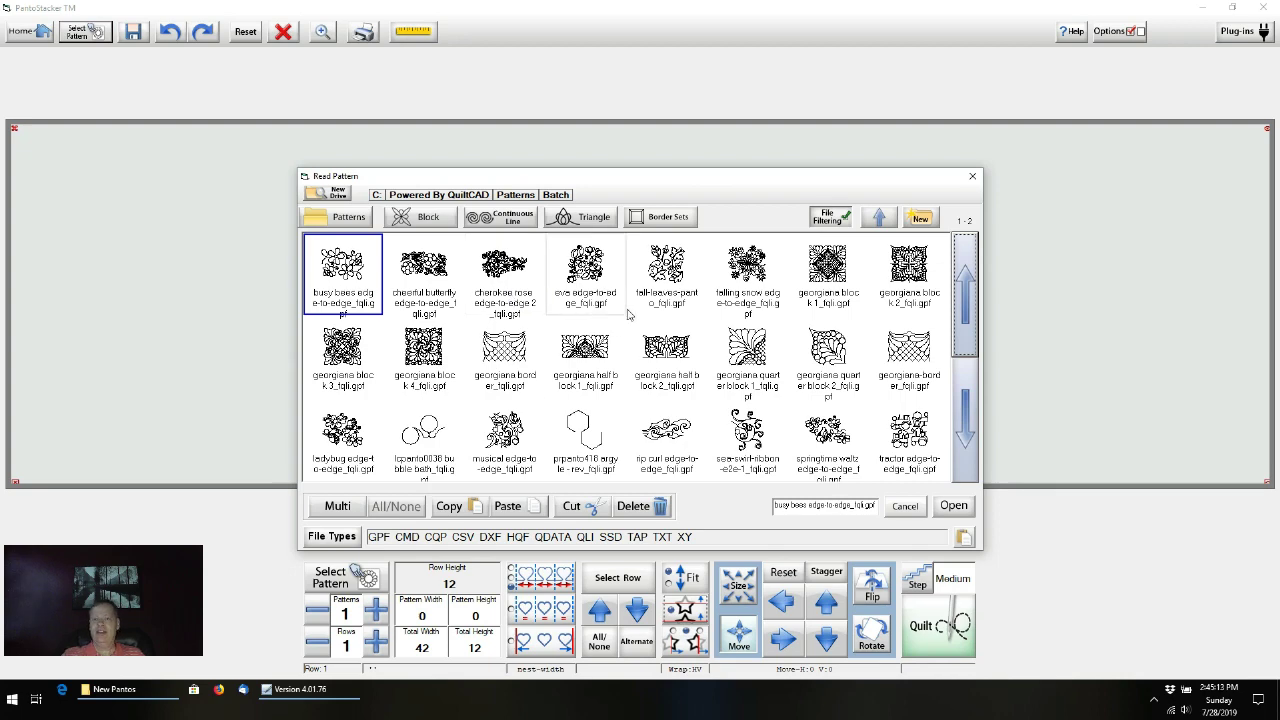
- Bring the New Pantos Explorer window forward and select all 25 QLI files with Ctrl+A
click(112, 689)
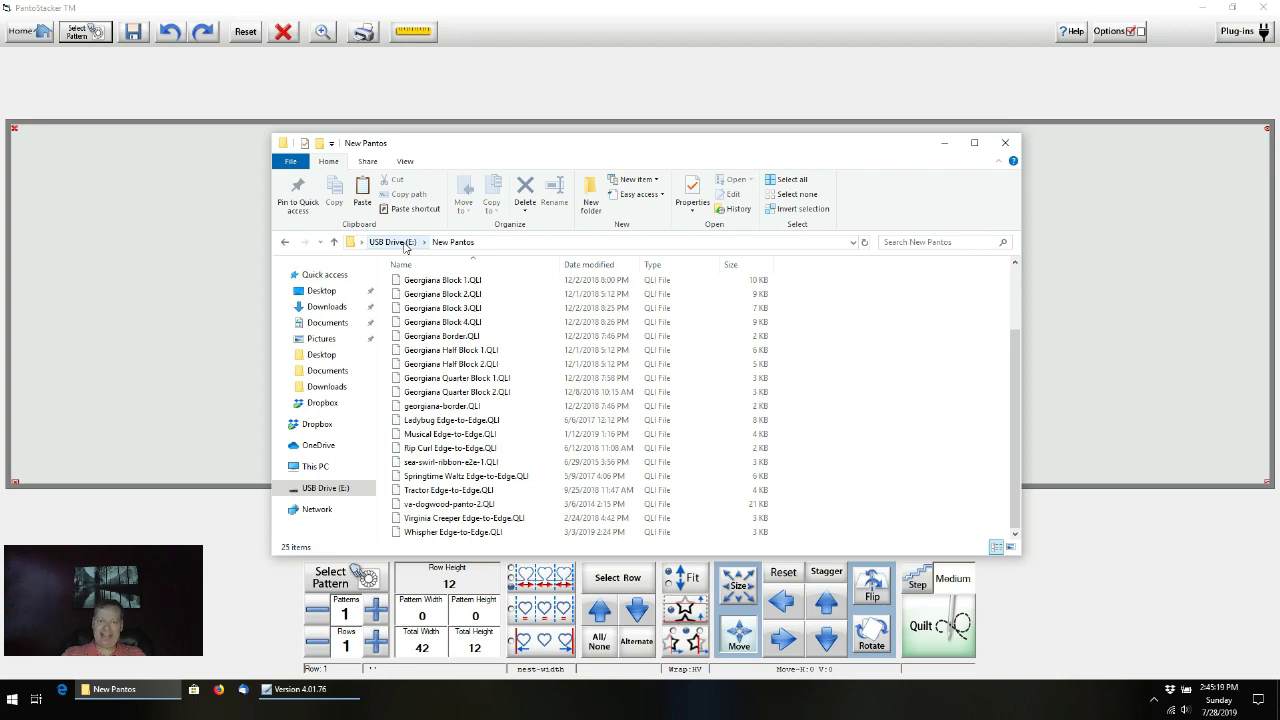
scroll(557, 380, up, 2)
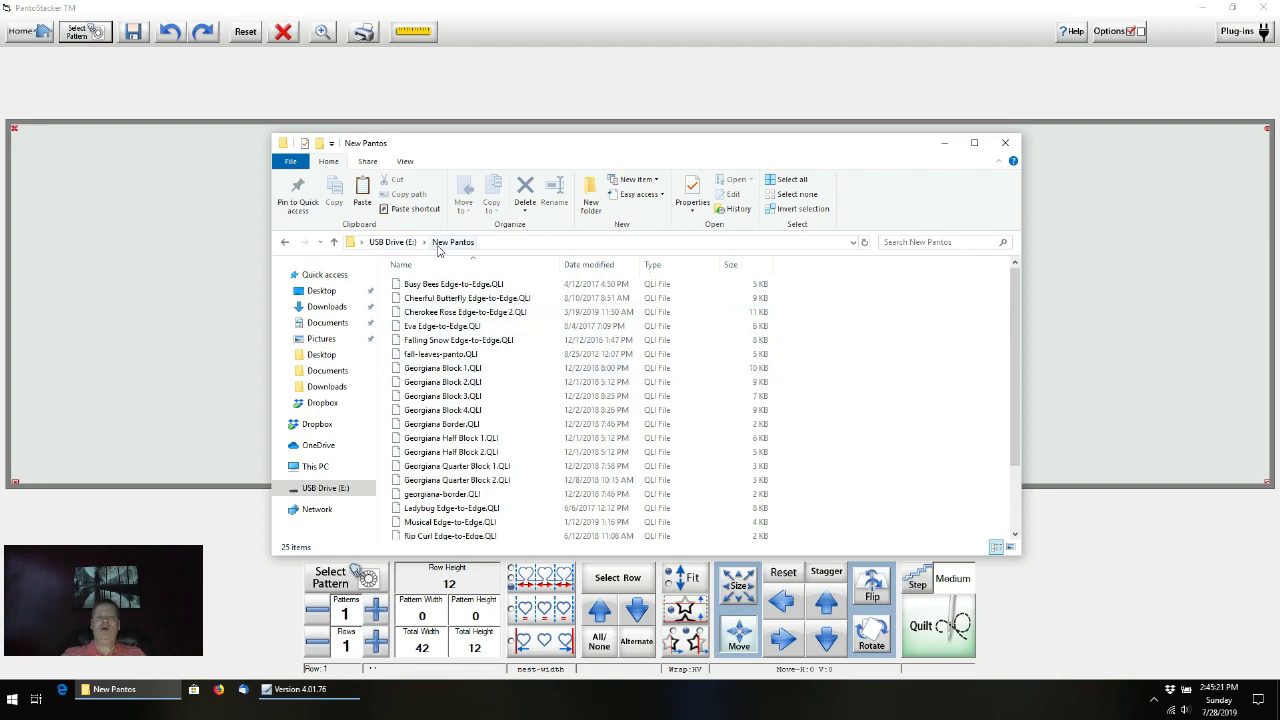
click(442, 287)
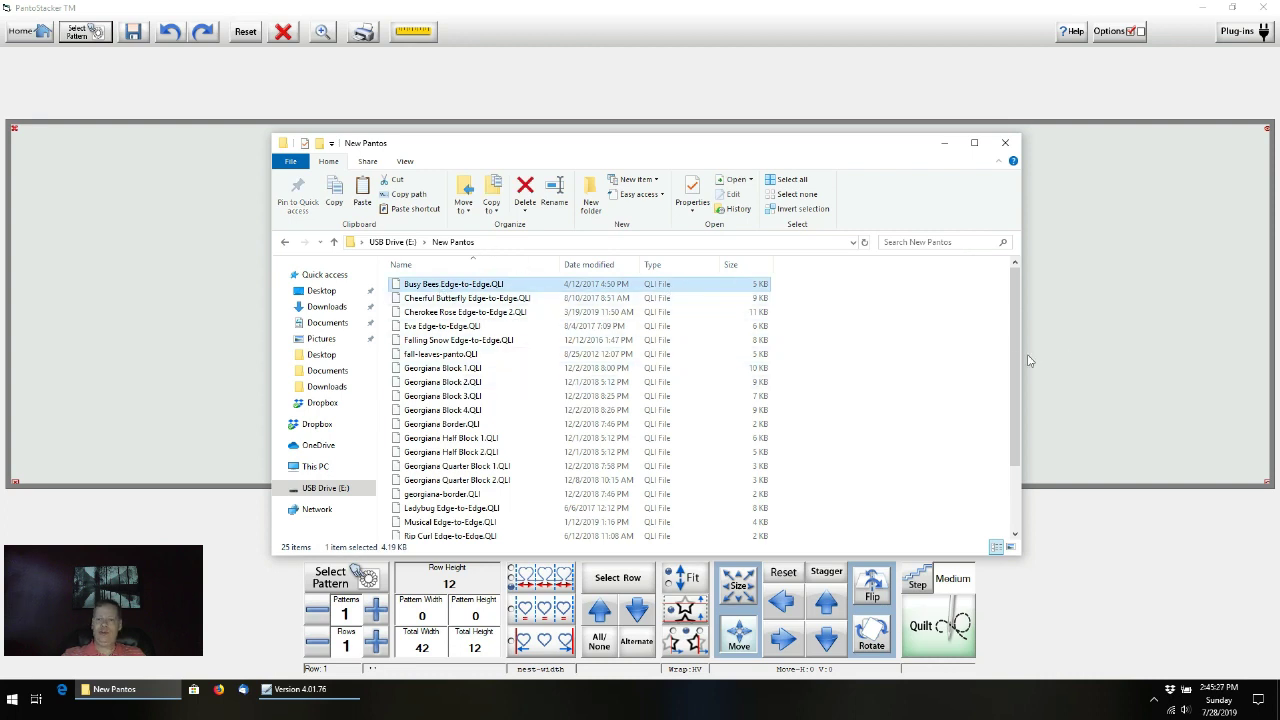
drag(1013, 365, 1020, 458)
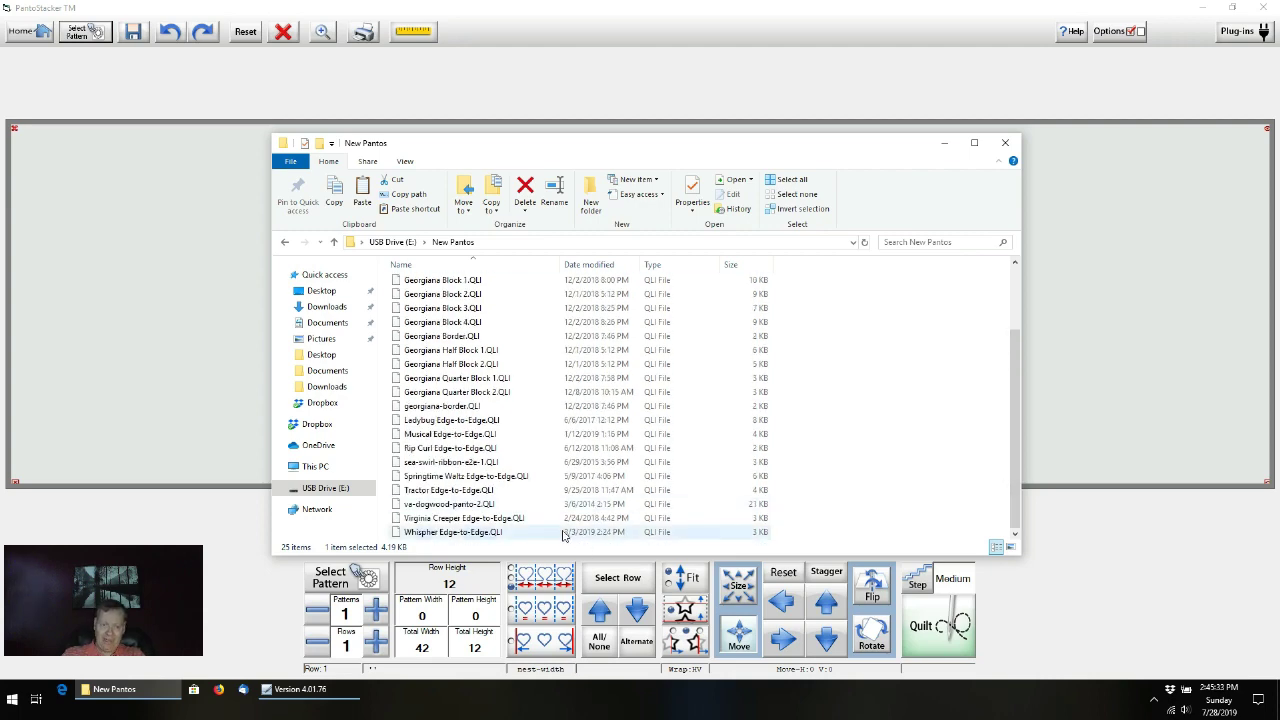
key(ctrl+a)
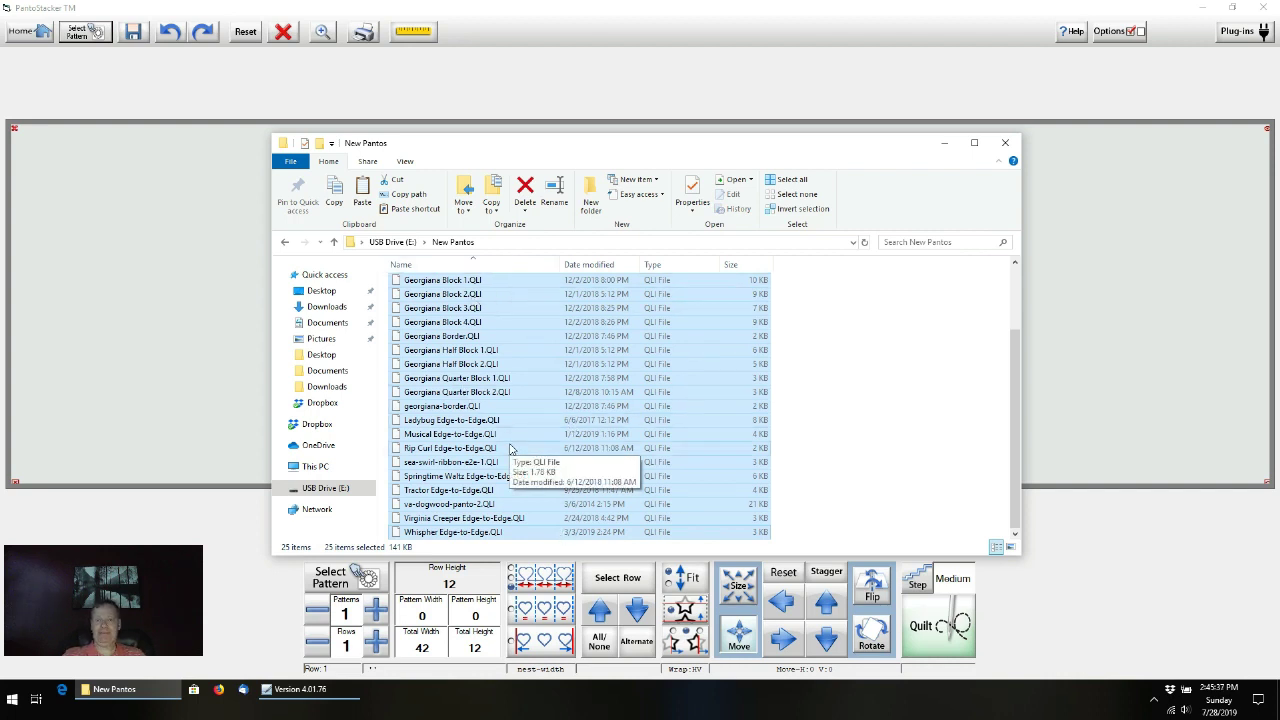
- Permanently delete the 25 selected QLI files, confirming the Delete Multiple Items prompt
right_click(559, 378)
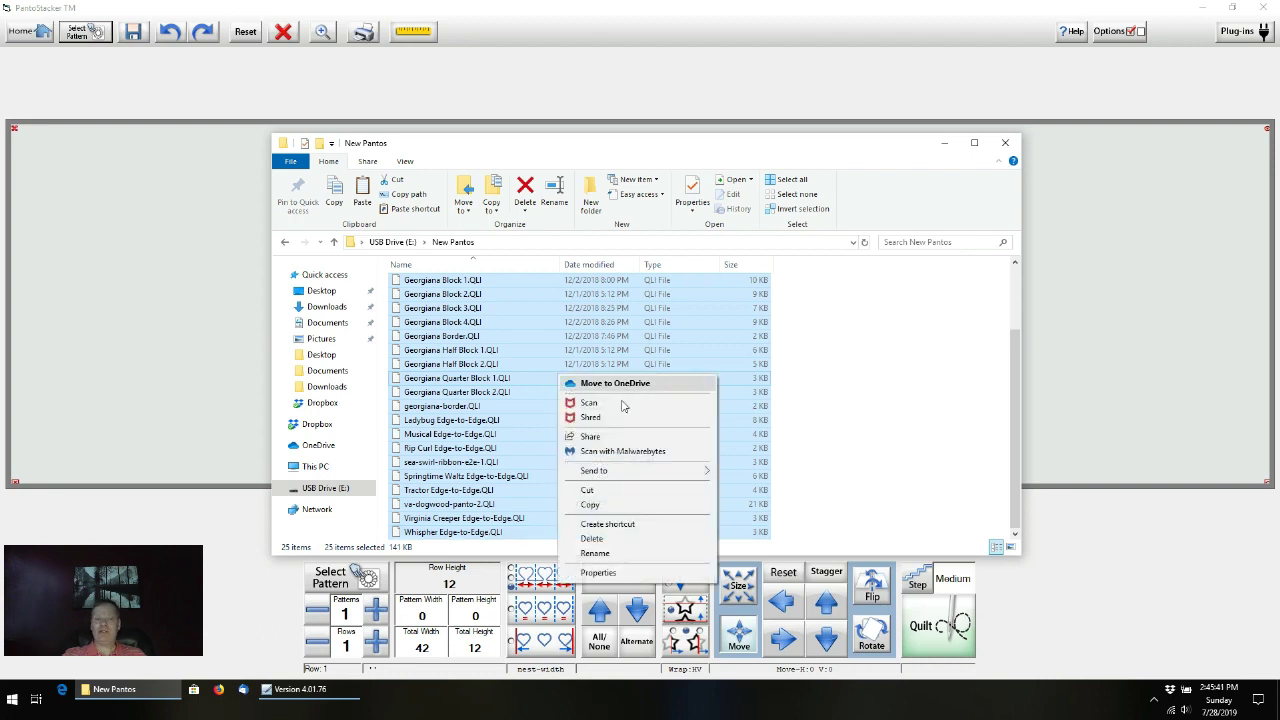
click(627, 541)
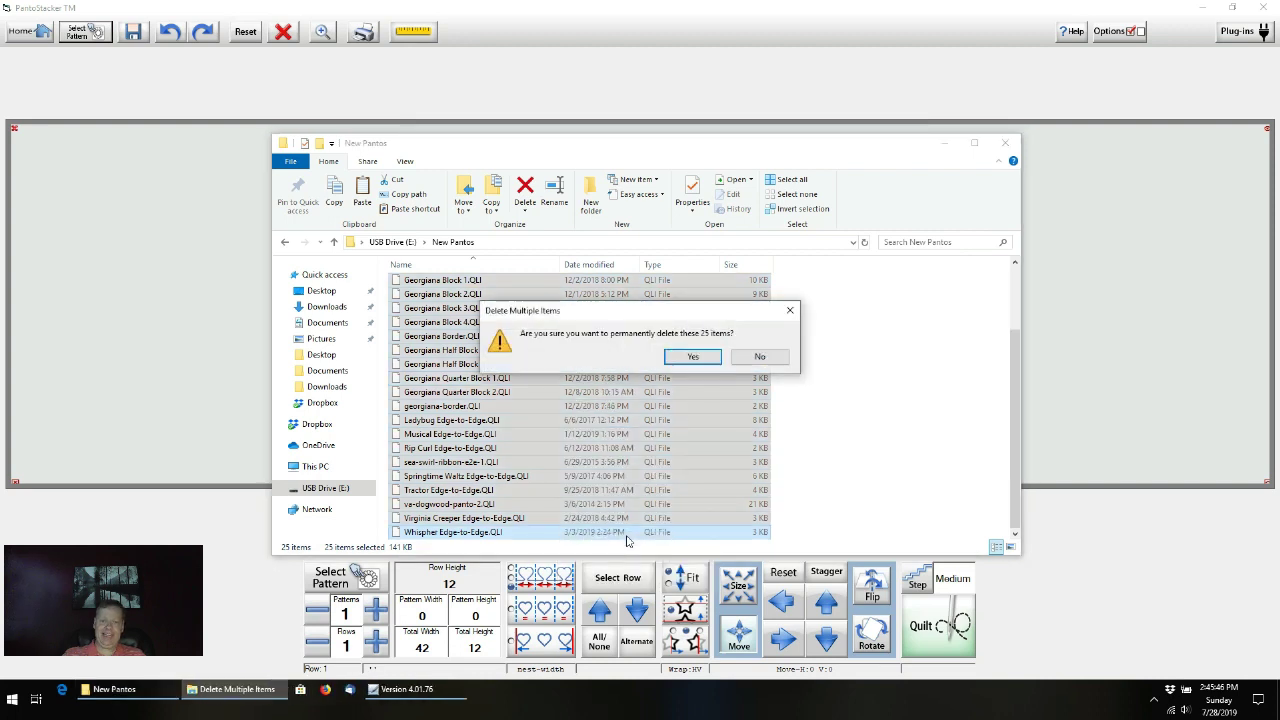
click(691, 357)
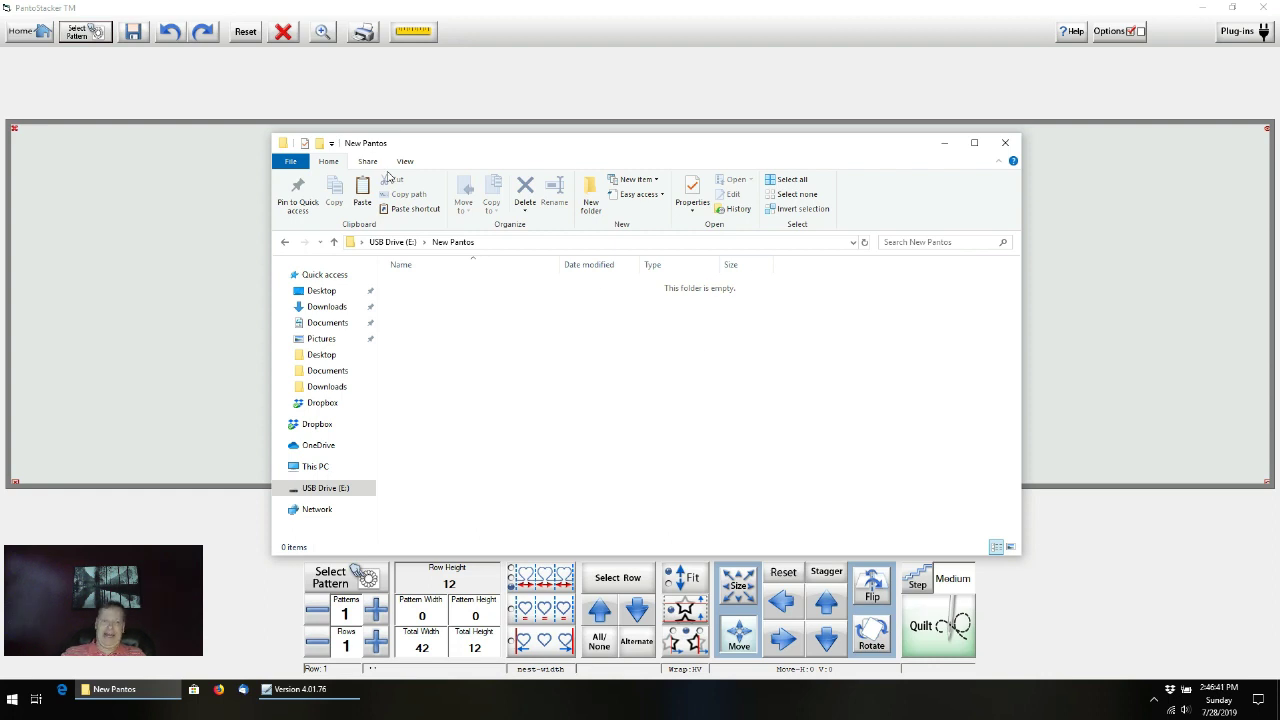
- Return to the USB Drive (E:) top level, leaving the emptied New Pantos folder in place
click(396, 247)
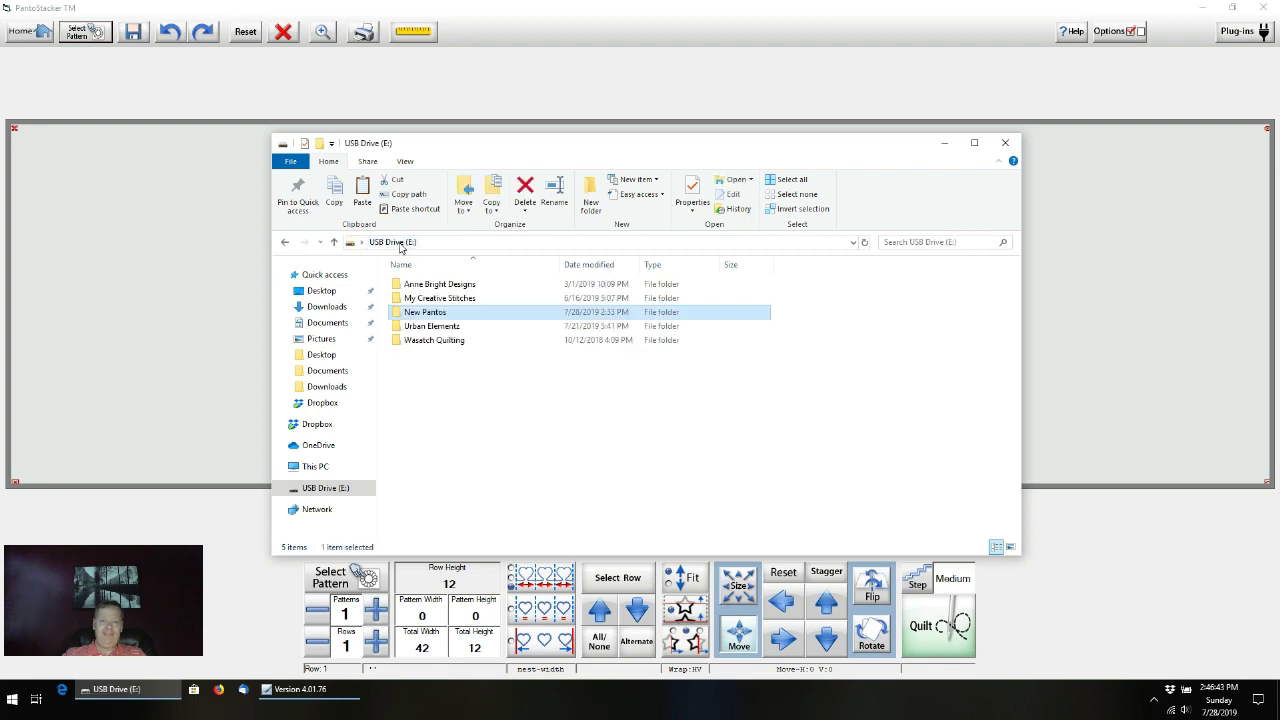
right_click(445, 317)
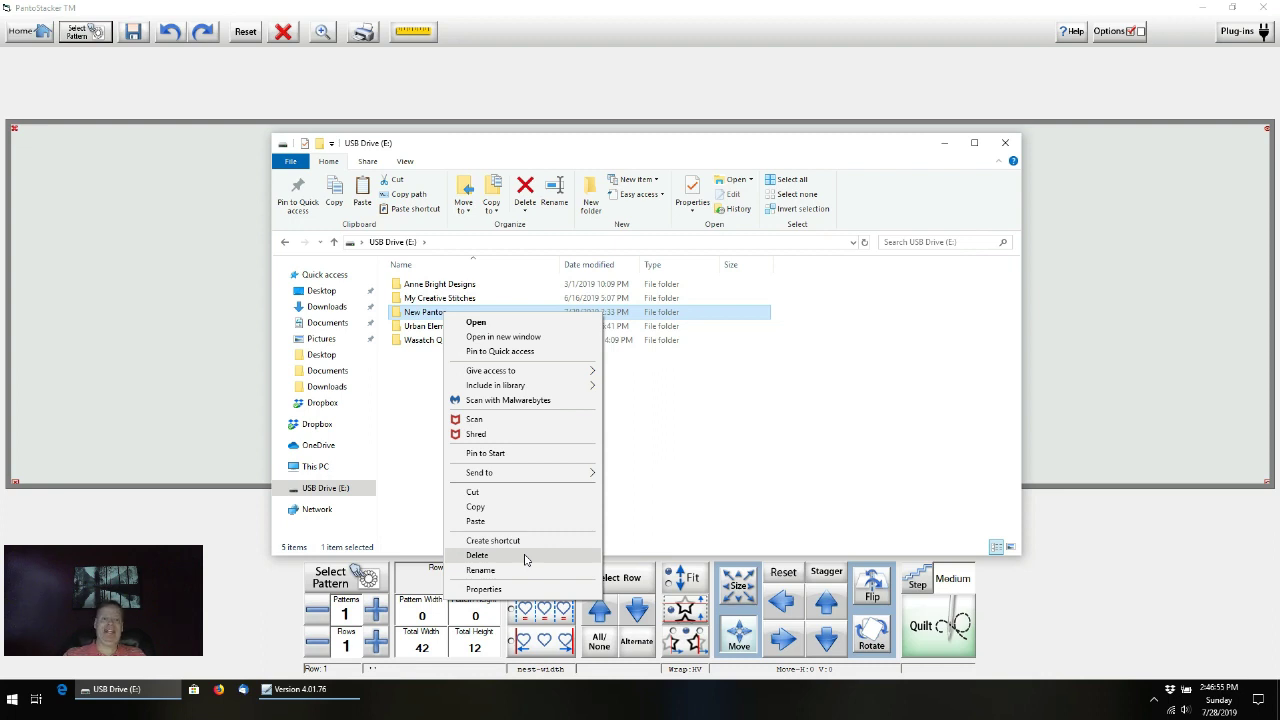
click(844, 464)
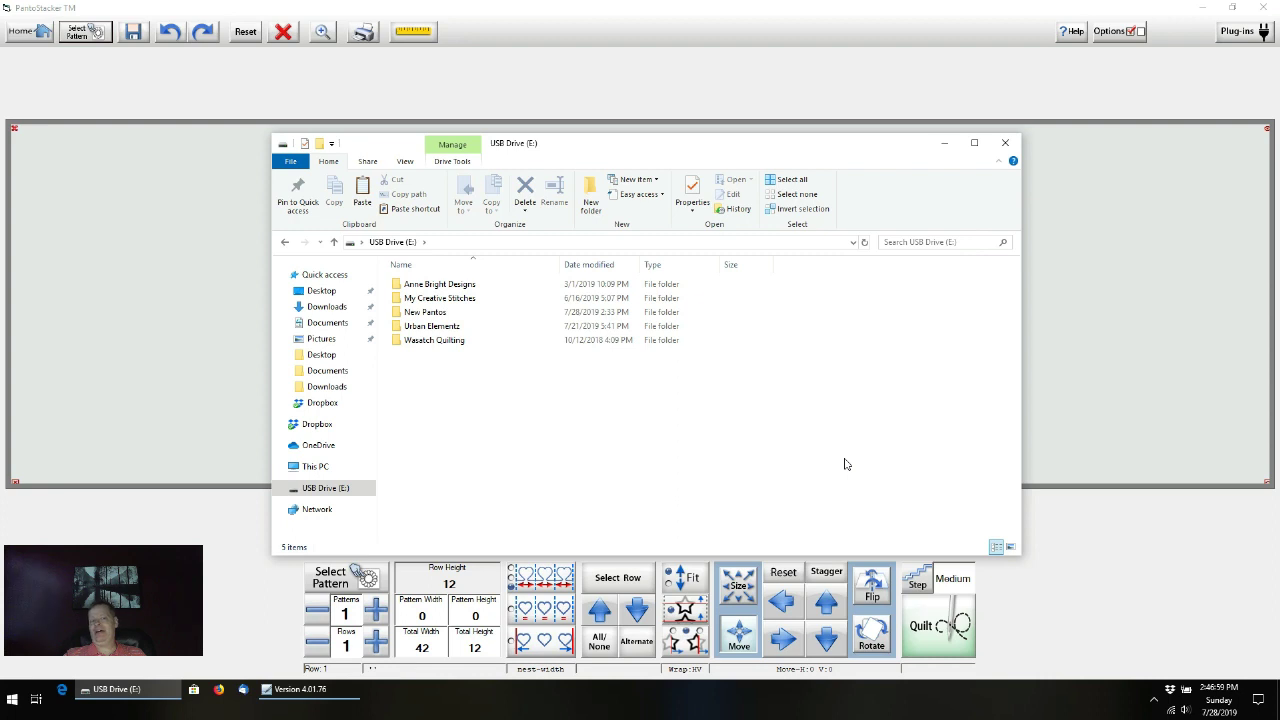